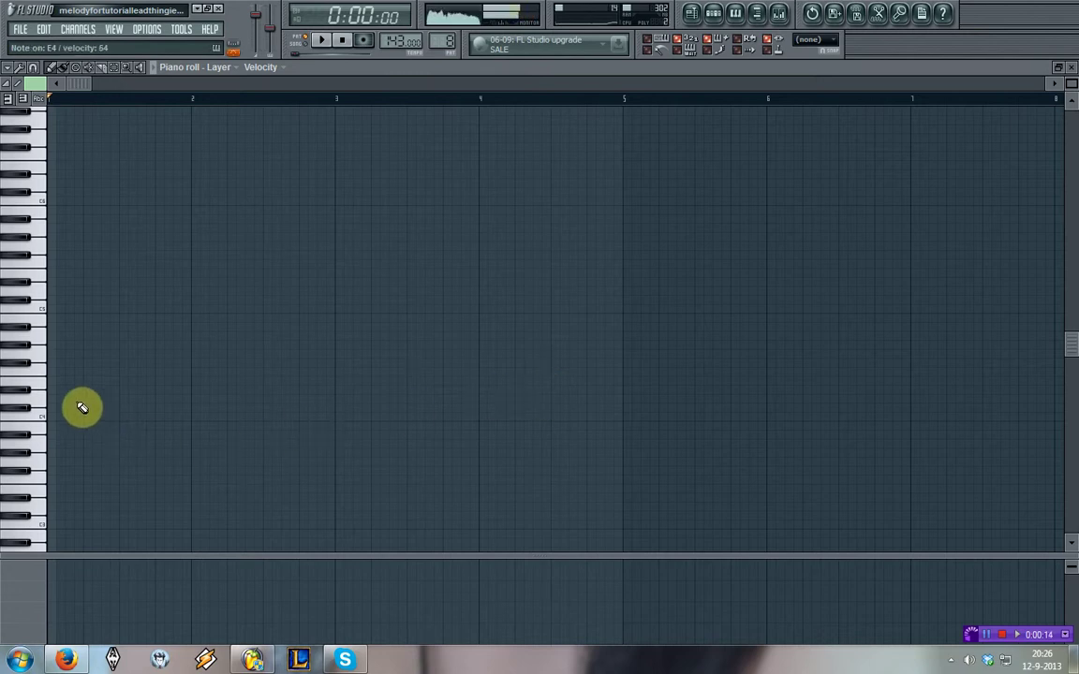
Place four short consecutive notes from the start of bar 1, alternating E5 and B5, each two steps long.
{"action": "left_click_drag", "start_coordinate": [65, 378], "coordinate": [72, 279]}
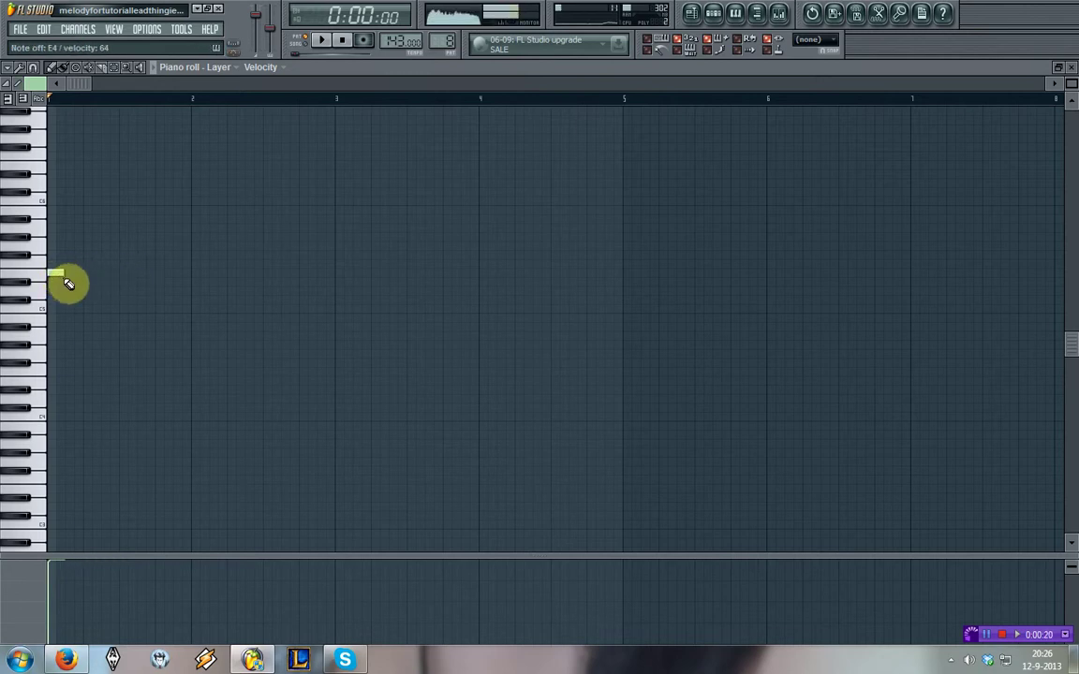
{"action": "scroll", "coordinate": [103, 291], "scroll_direction": "up", "scroll_amount": 1}
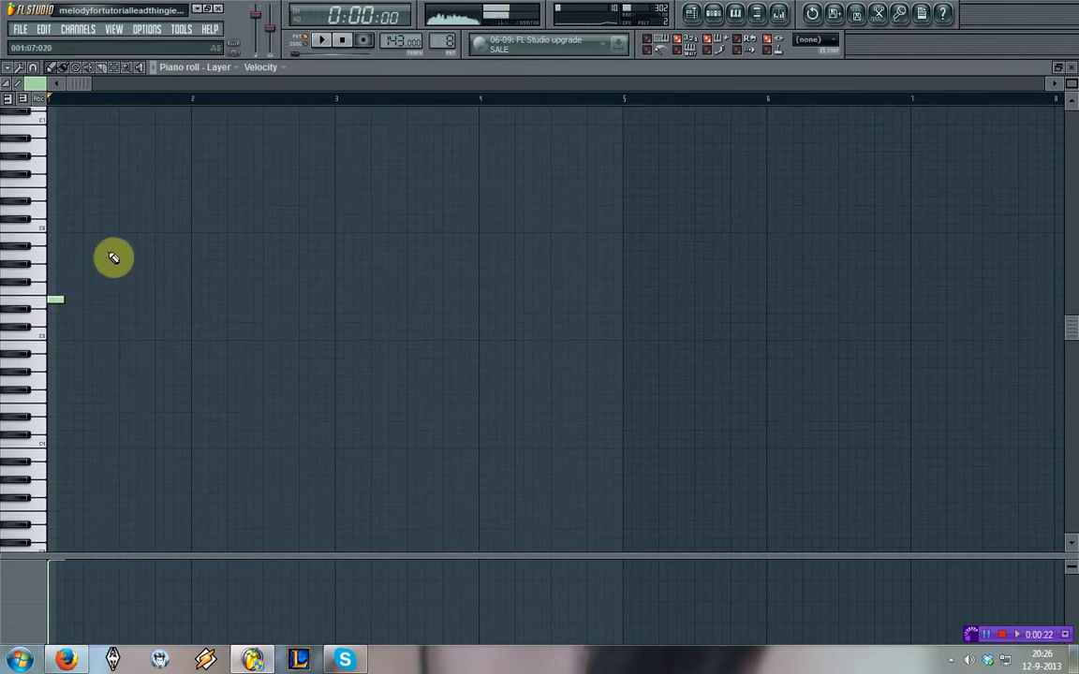
{"action": "left_click", "coordinate": [68, 236]}
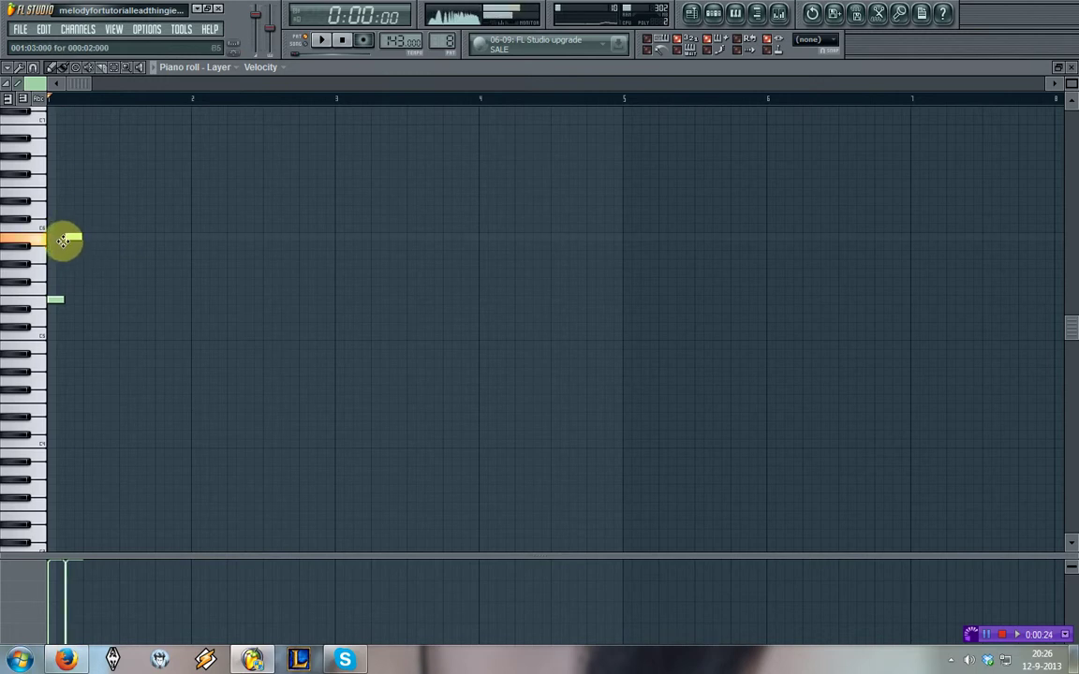
{"action": "left_click", "coordinate": [91, 300]}
{"action": "left_click", "coordinate": [108, 236]}
{"action": "key", "text": "space"}
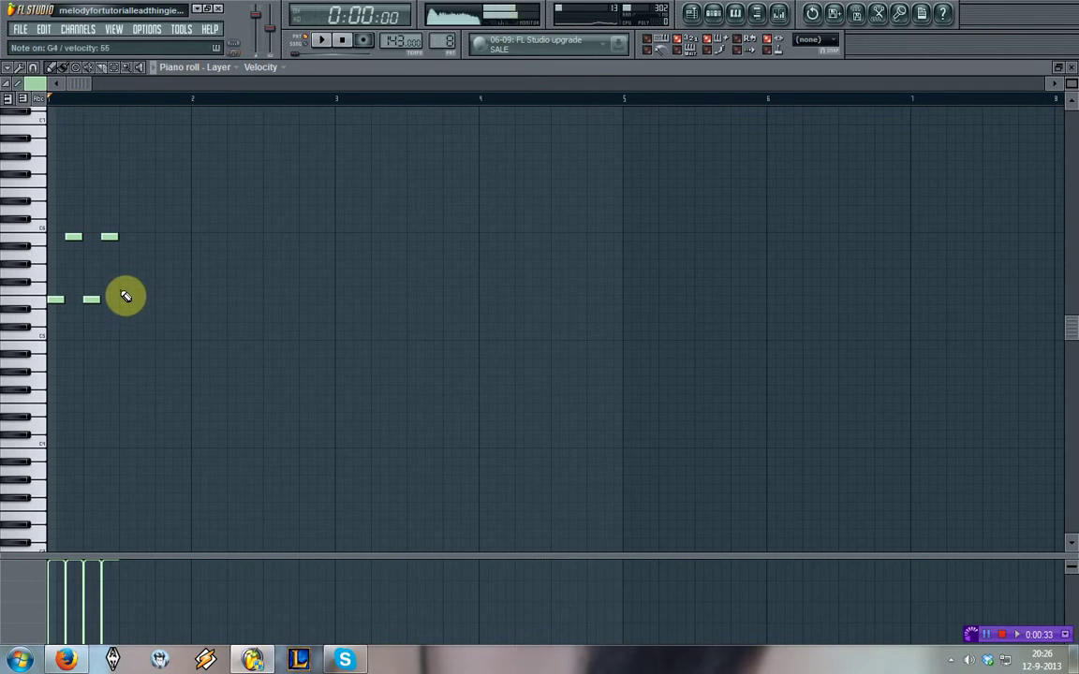
Complete bar 1 with a third E5 and B5 pair followed by a rising G5 and D6 pair.
{"action": "left_click", "coordinate": [122, 273]}
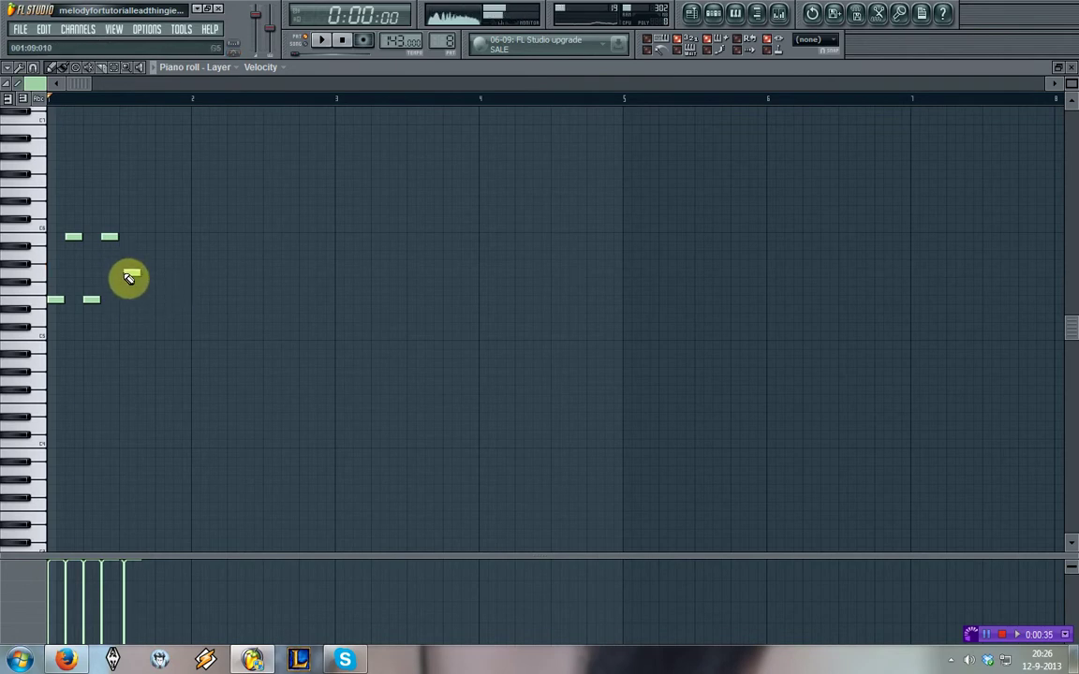
{"action": "left_click_drag", "start_coordinate": [122, 272], "coordinate": [123, 300]}
{"action": "left_click", "coordinate": [143, 237]}
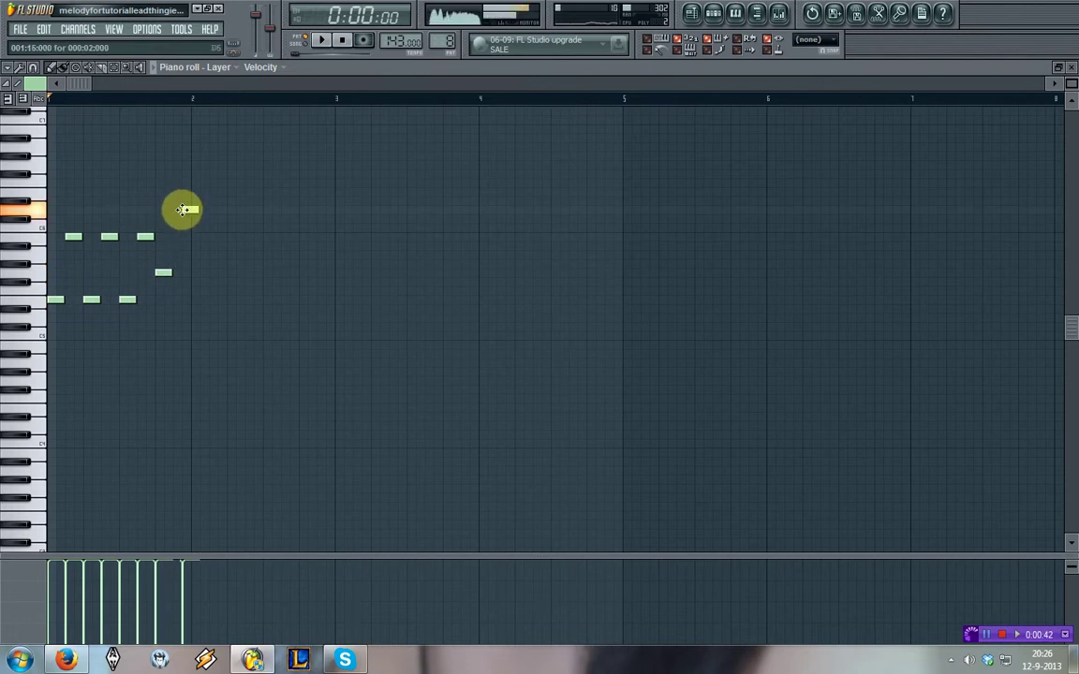
{"action": "left_click_drag", "start_coordinate": [185, 210], "coordinate": [178, 216]}
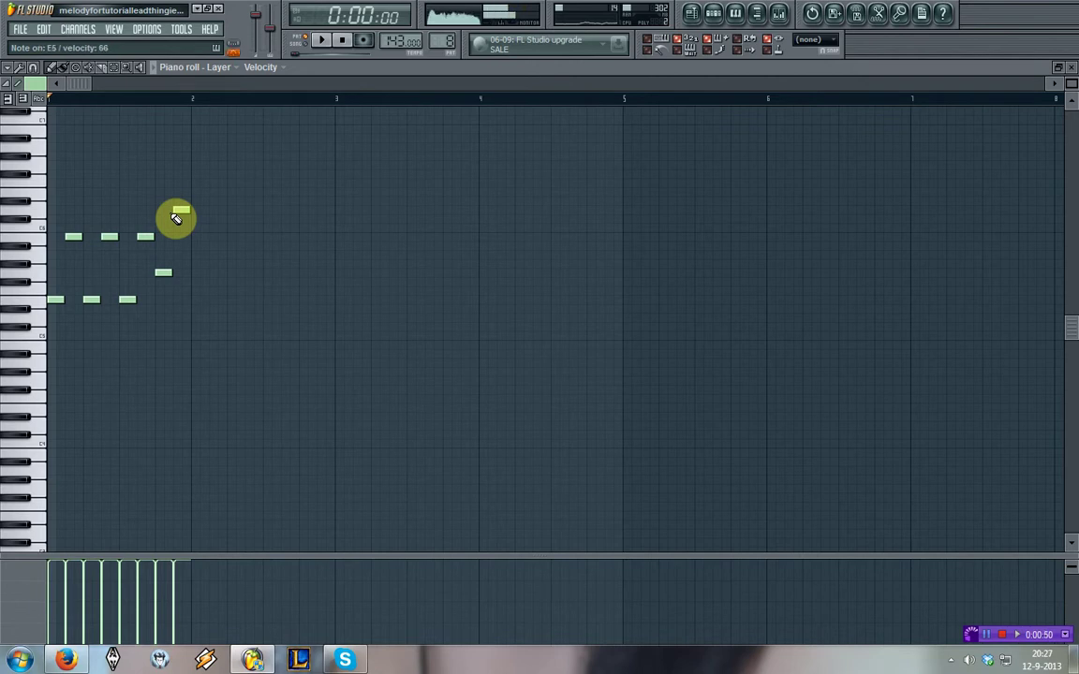
Add an A5 and E6 note pair at the start of bar 2 and play the pattern.
{"action": "left_click", "coordinate": [189, 254]}
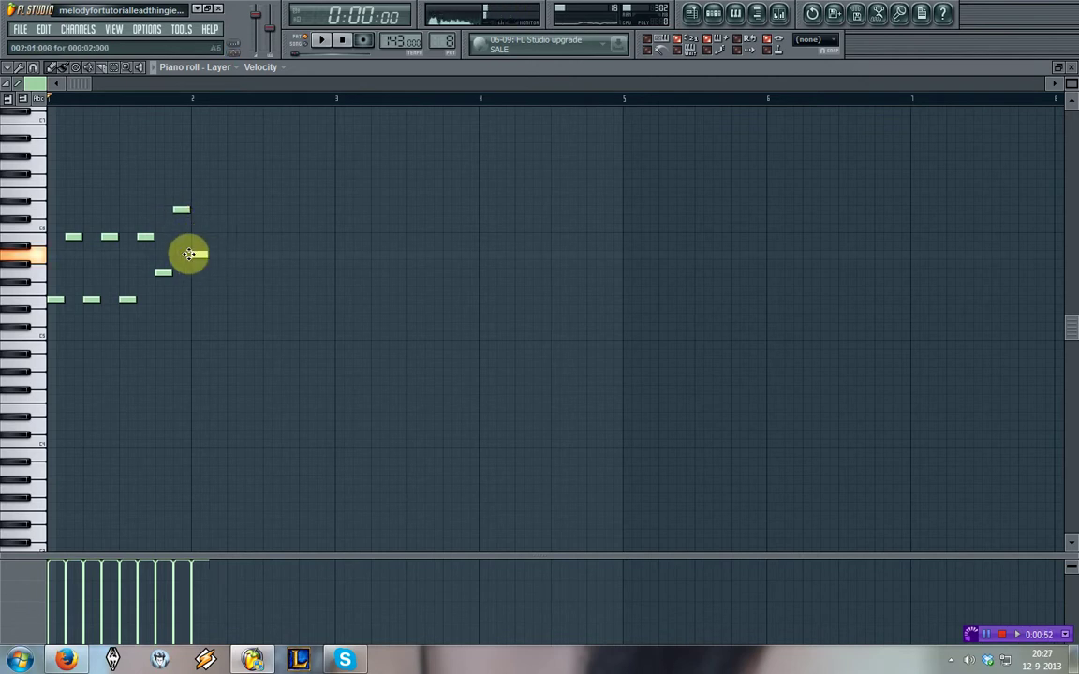
{"action": "left_click", "coordinate": [214, 192]}
{"action": "key", "text": "space"}
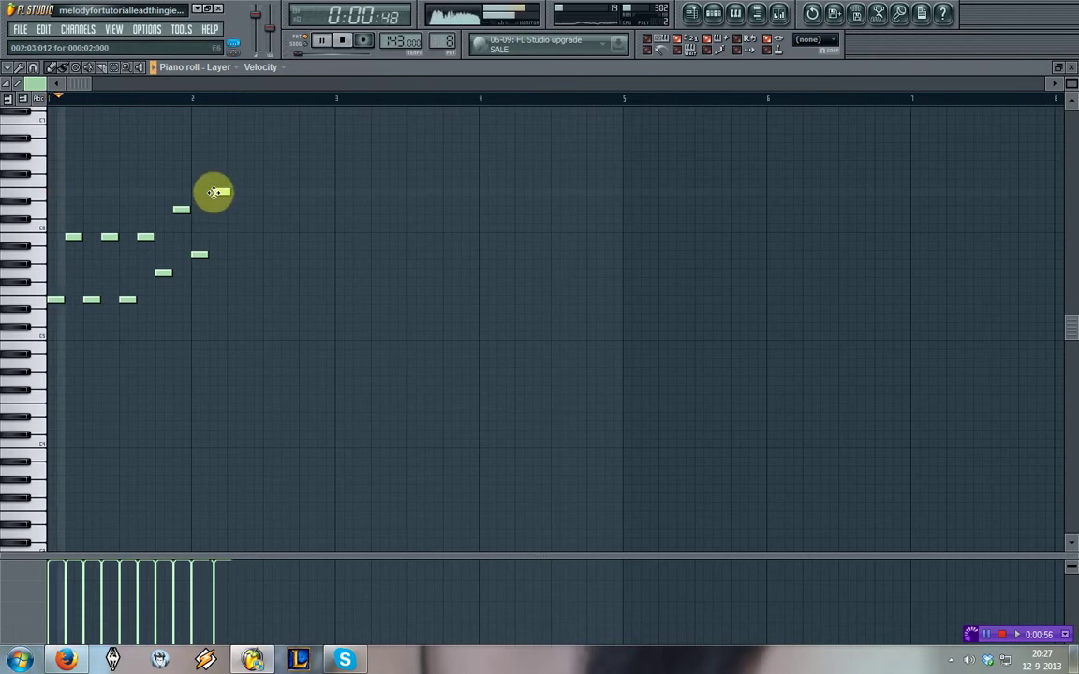
{"action": "key", "text": "space"}
Select the A5 and E6 pair in bar 2, duplicate it twice in succession, and play the pattern.
{"action": "left_click", "coordinate": [116, 67]}
{"action": "left_click_drag", "start_coordinate": [228, 171], "coordinate": [232, 258]}
{"action": "left_click", "coordinate": [63, 68]}
{"action": "key", "text": "ctrl+b"}
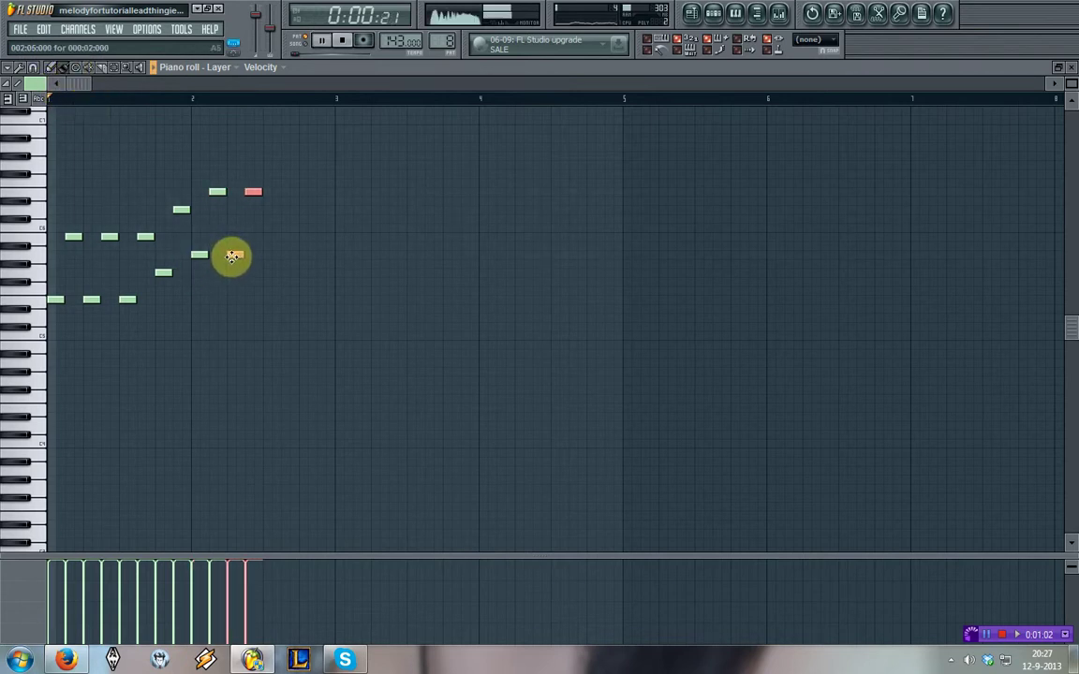
{"action": "key", "text": "ctrl+b"}
{"action": "key", "text": "space"}
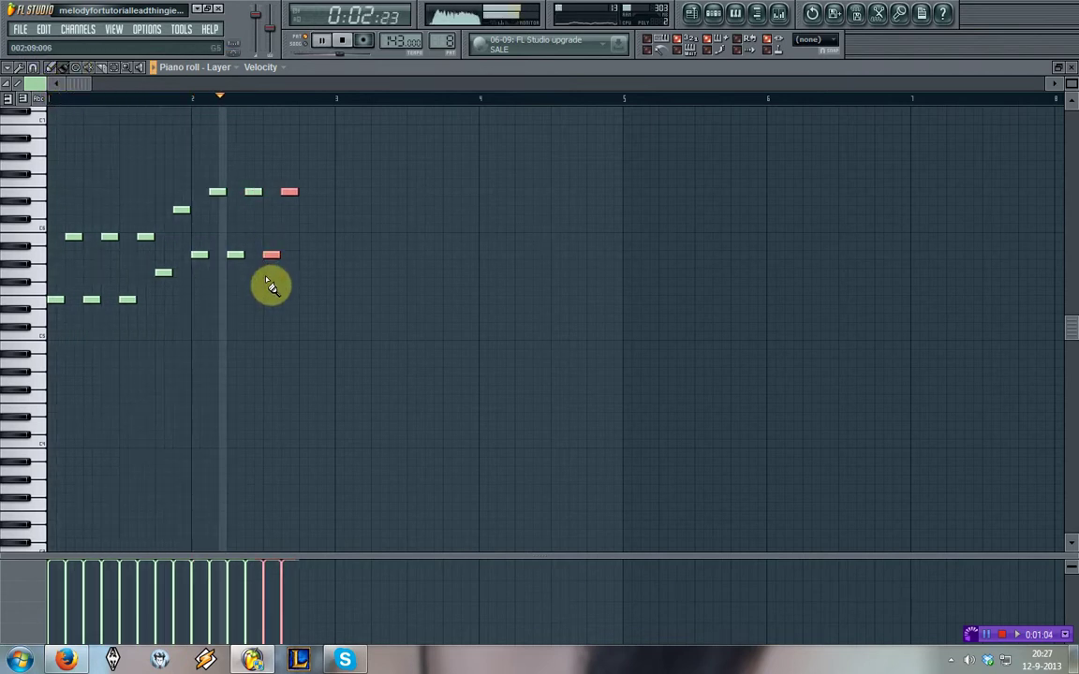
{"action": "key", "text": "space"}
Repeat the A5 and E6 pair two more times with the brush, continuing into bar 3.
{"action": "scroll", "coordinate": [273, 283], "scroll_direction": "up", "scroll_amount": 1}
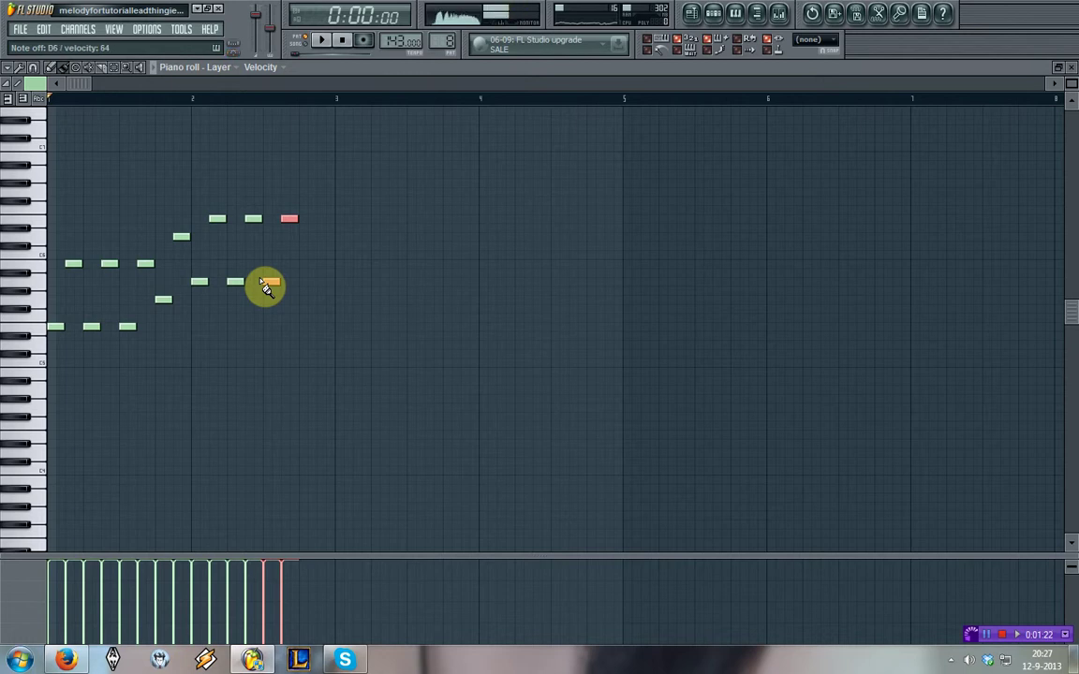
{"action": "key", "text": "space"}
{"action": "left_click_drag", "start_coordinate": [272, 283], "coordinate": [341, 283]}
{"action": "key", "text": "space"}
{"action": "key", "text": "space"}
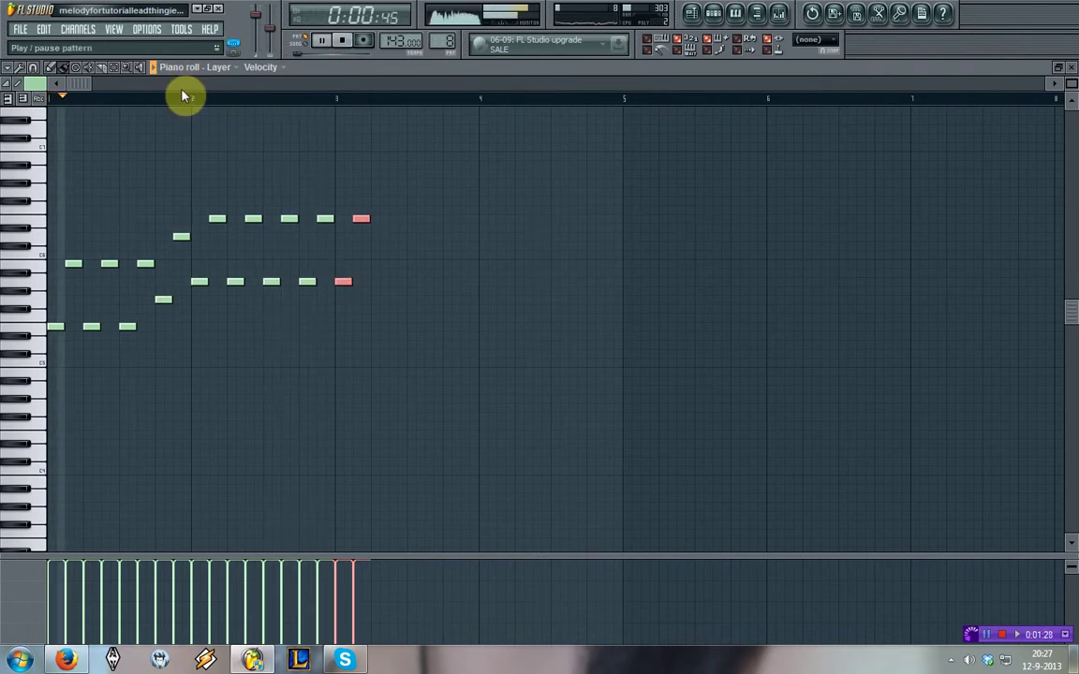
Delete the extra pair at the start of bar 3, raise bar 2's last note to F6, and play the pattern.
{"action": "key", "text": "space"}
{"action": "right_click", "coordinate": [344, 285]}
{"action": "right_click", "coordinate": [360, 219]}
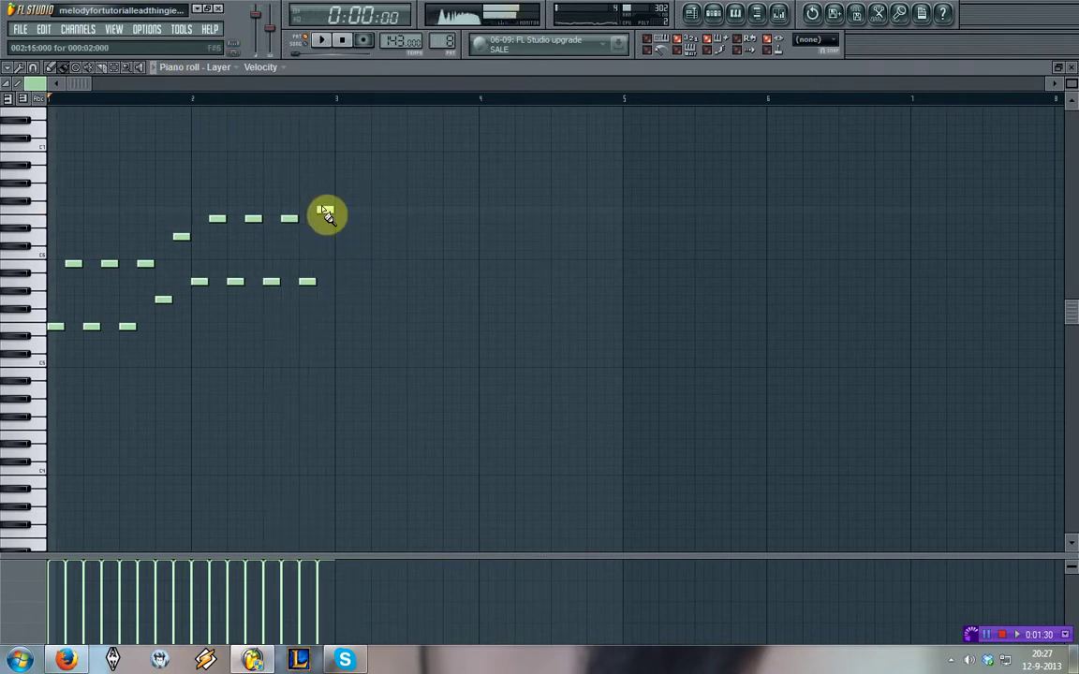
{"action": "key", "text": "space"}
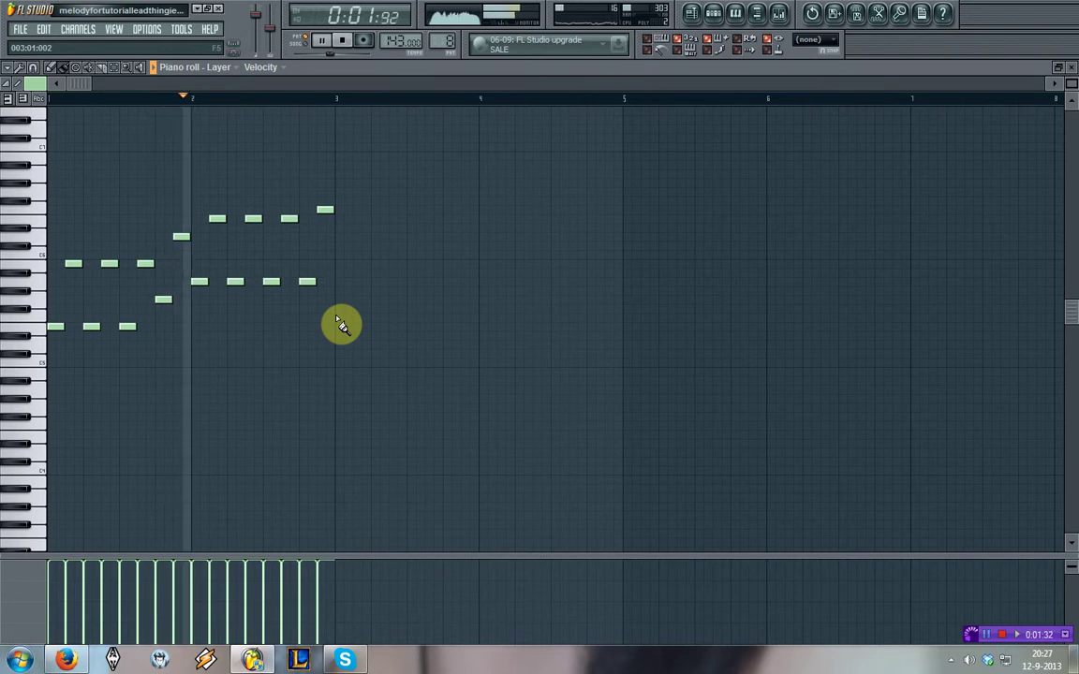
{"action": "key", "text": "space"}
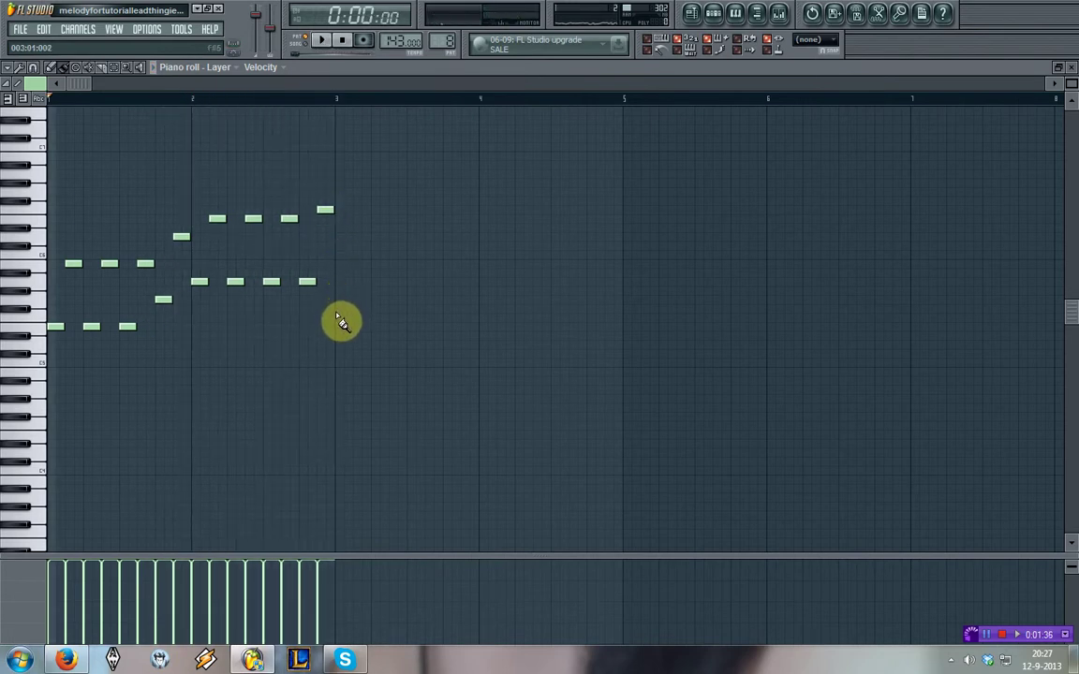
Add three D5 and A5 note pairs from the start of bar 3 and lower bar 2's last note to E6.
{"action": "left_click", "coordinate": [342, 350]}
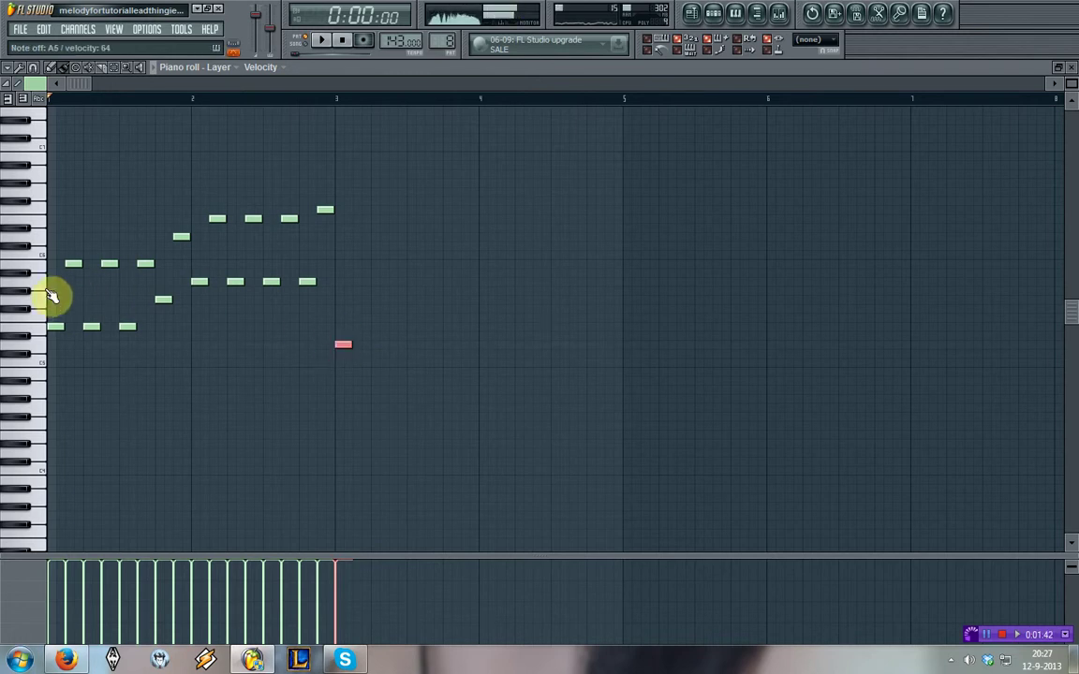
{"action": "left_click", "coordinate": [362, 281]}
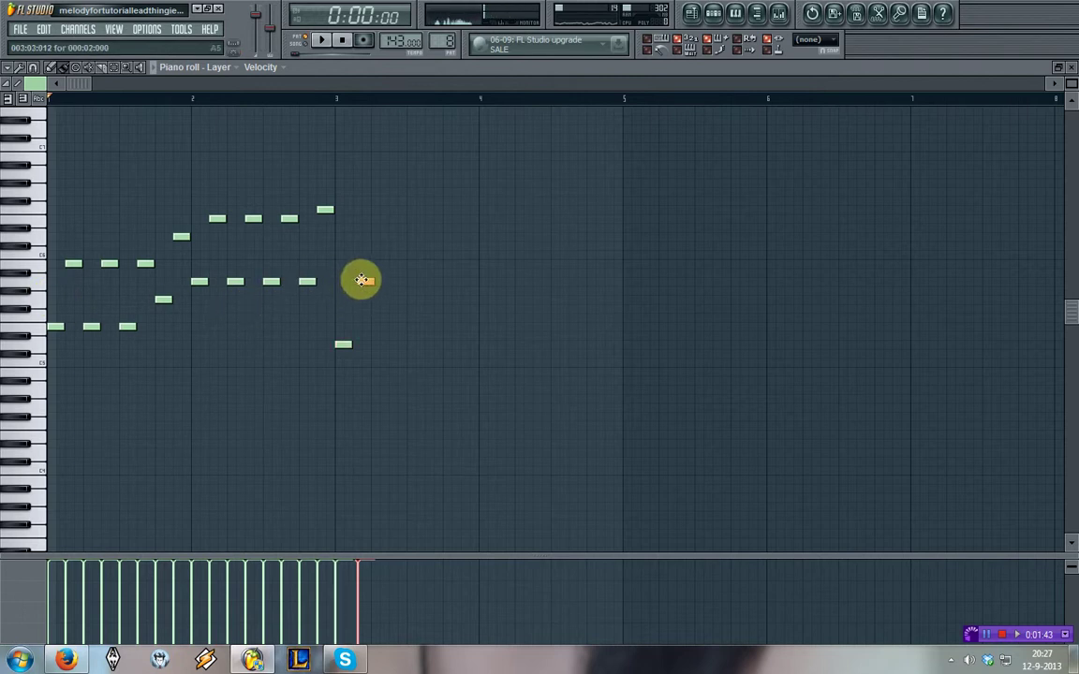
{"action": "key", "text": "space"}
{"action": "left_click_drag", "start_coordinate": [409, 234], "coordinate": [412, 344]}
{"action": "key", "text": "space"}
{"action": "left_click", "coordinate": [326, 212]}
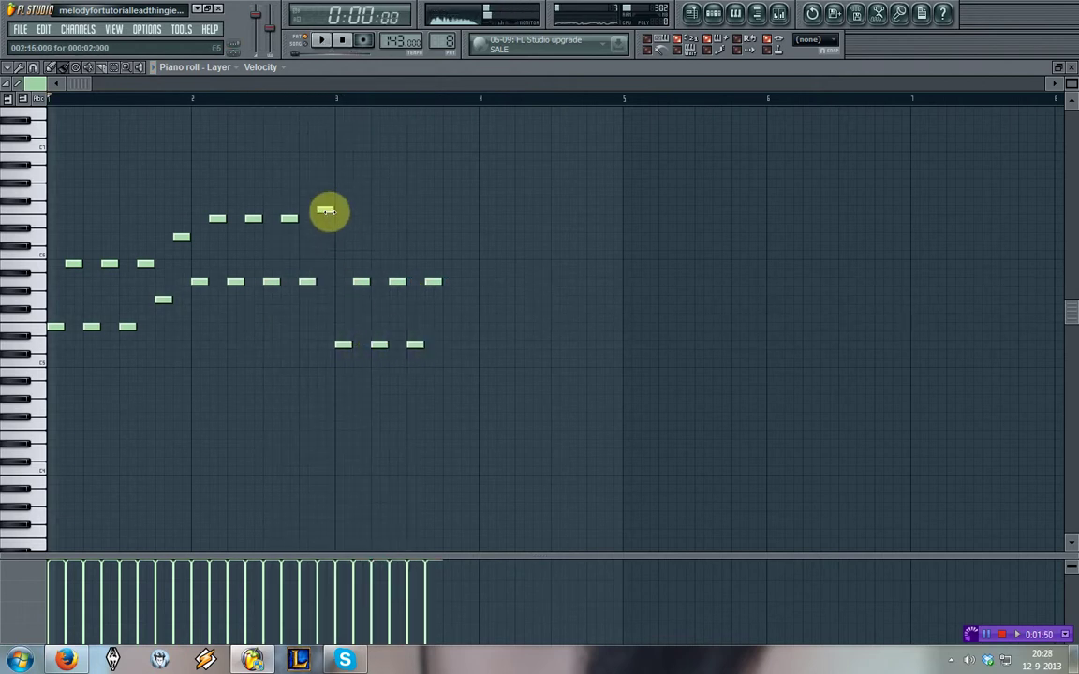
Try lower pitches for the last note pair of bar 2 while playing the pattern.
{"action": "left_click_drag", "start_coordinate": [324, 219], "coordinate": [348, 298]}
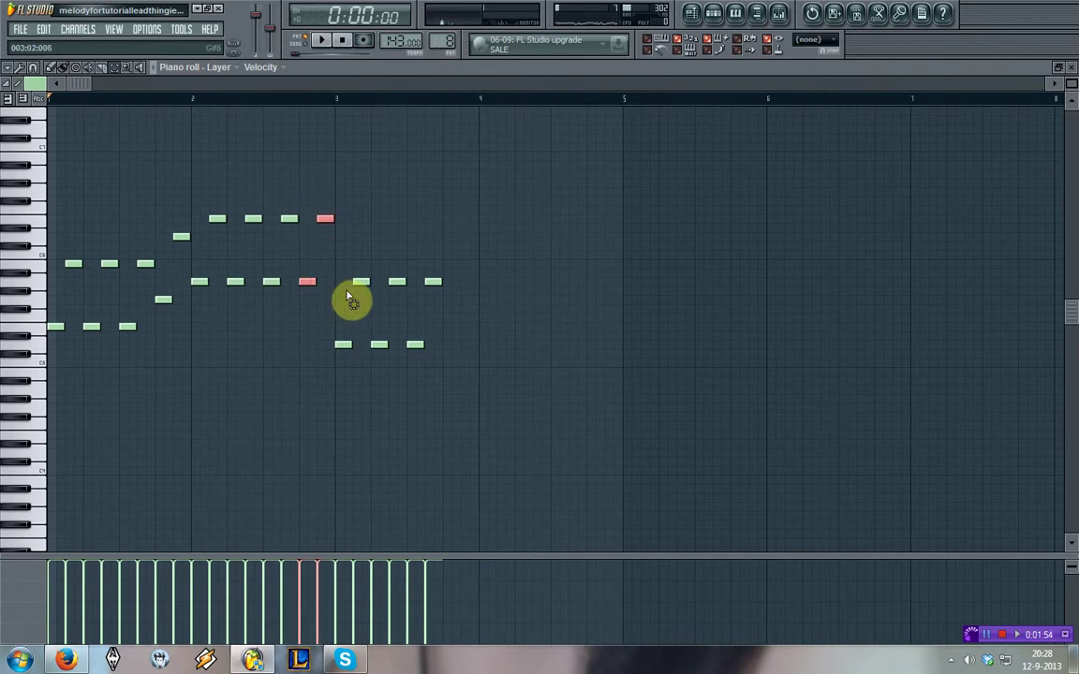
{"action": "key", "text": "shift+Down"}
{"action": "key", "text": "shift+Down"}
{"action": "key", "text": "shift+Down"}
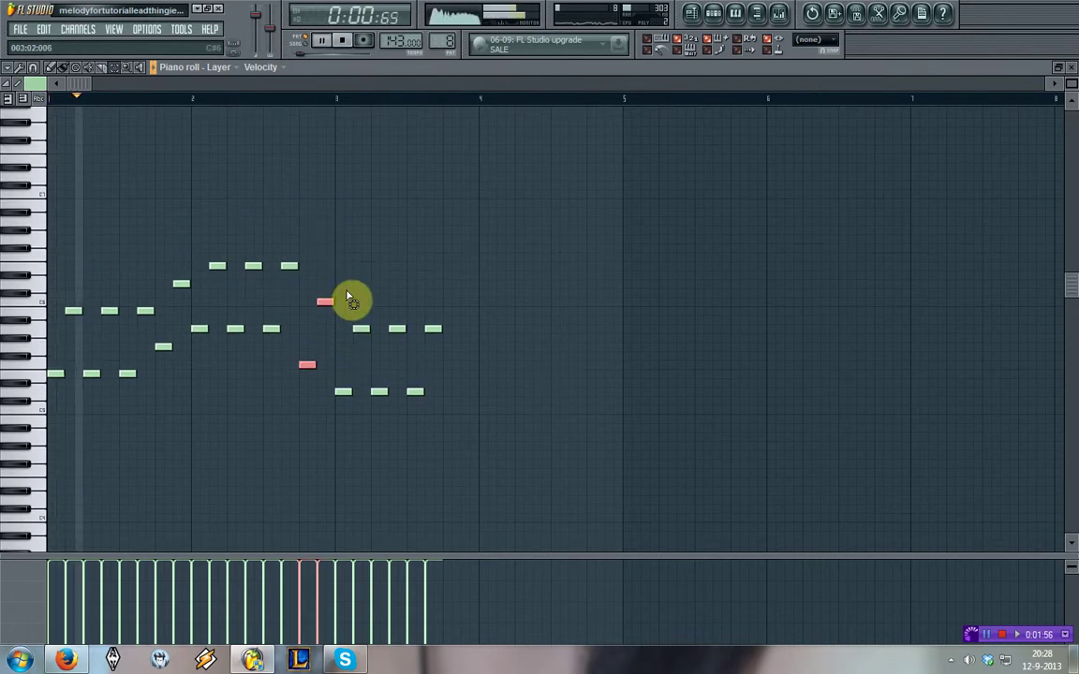
{"action": "key", "text": "shift+Down"}
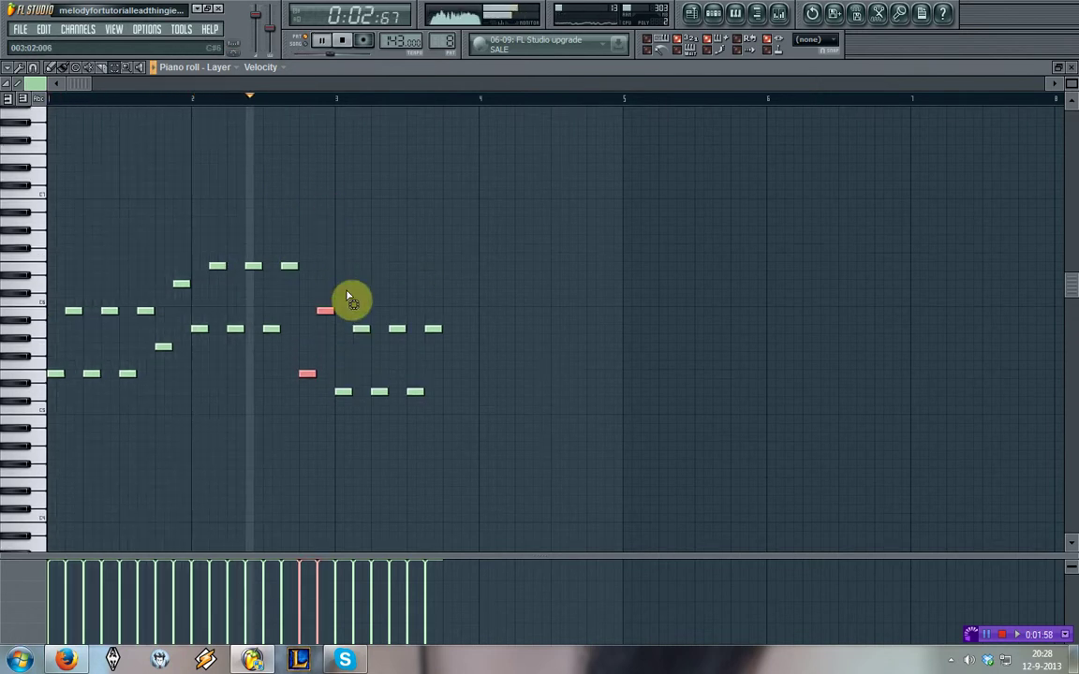
{"action": "key", "text": "space"}
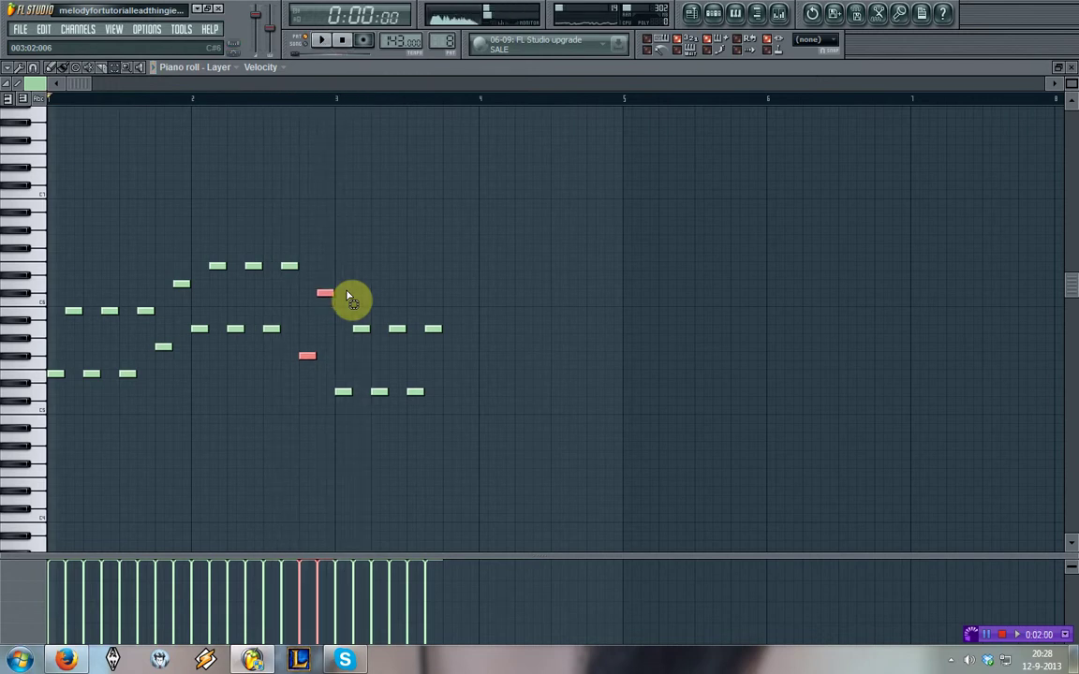
{"action": "key", "text": "space"}
{"action": "key", "text": "shift+Down"}
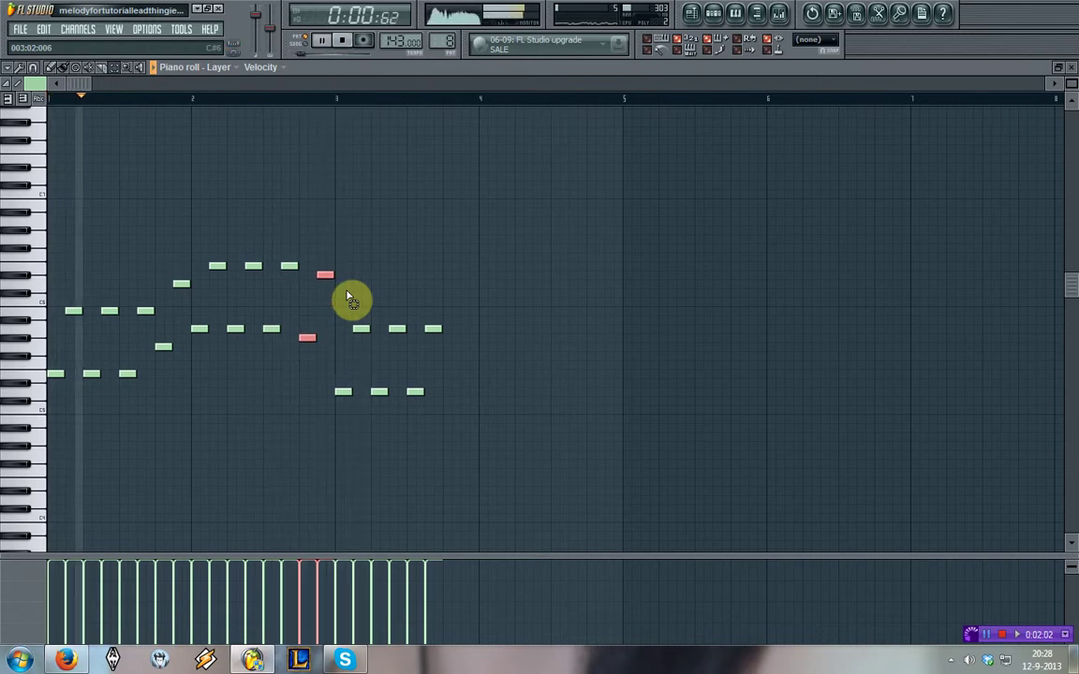
{"action": "key", "text": "shift+Down"}
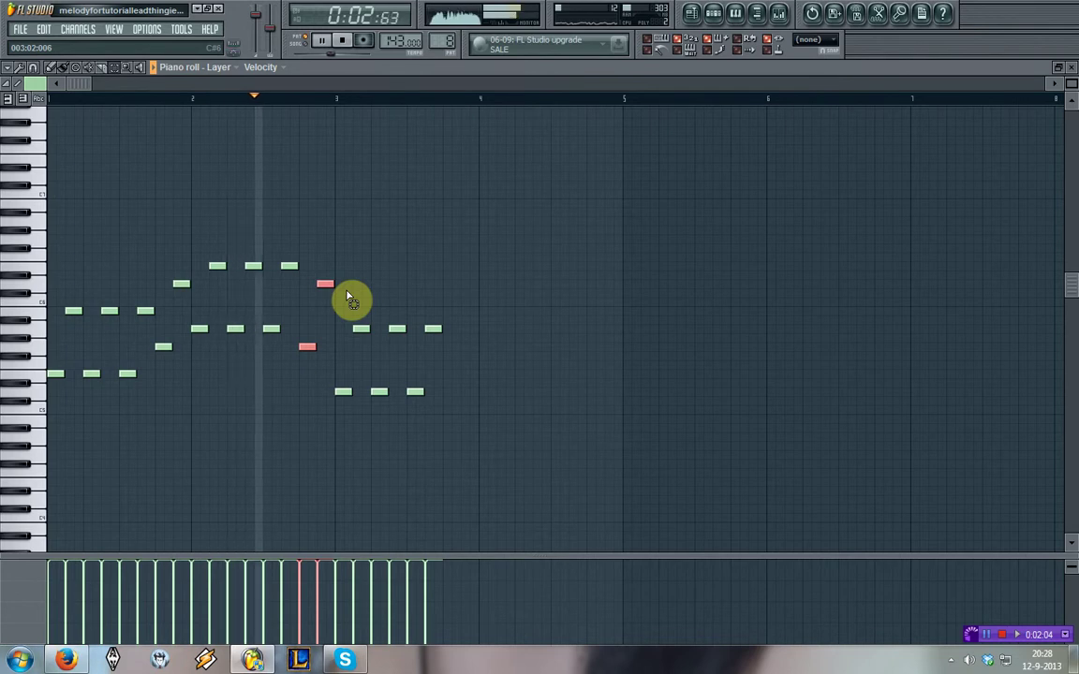
{"action": "key", "text": "space"}
{"action": "key", "text": "shift+Up"}
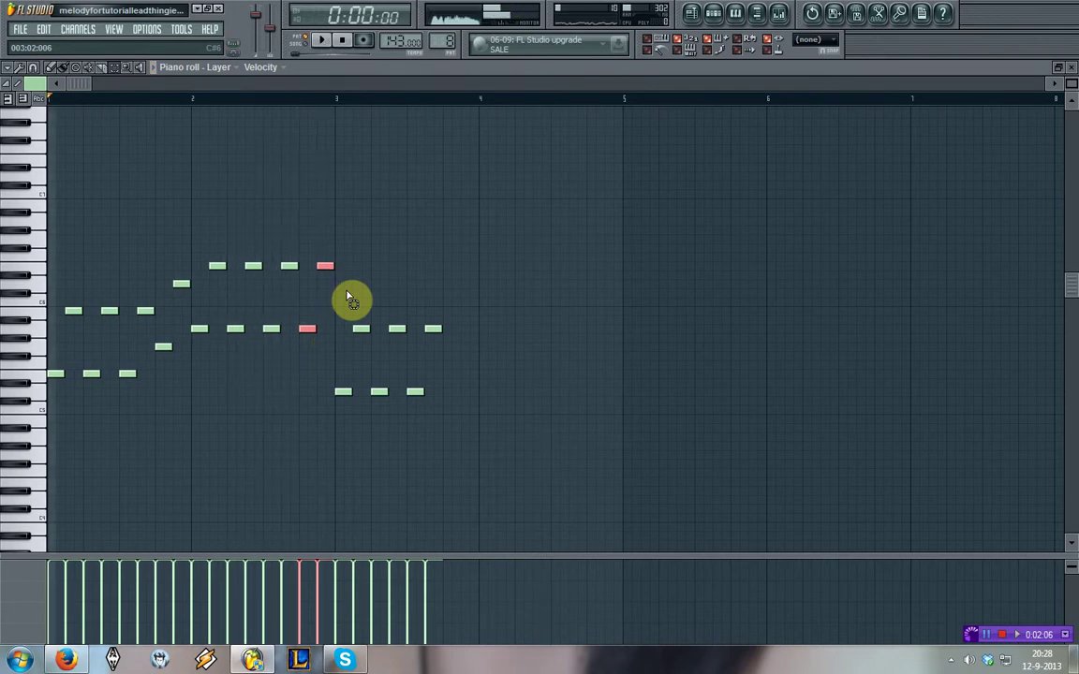
Transpose the six notes in bar 3 up four semitones and play the pattern.
{"action": "left_click_drag", "start_coordinate": [346, 292], "coordinate": [447, 452]}
{"action": "key", "text": "shift+Up"}
{"action": "key", "text": "shift+Up"}
{"action": "key", "text": "shift+Up"}
{"action": "key", "text": "shift+Up"}
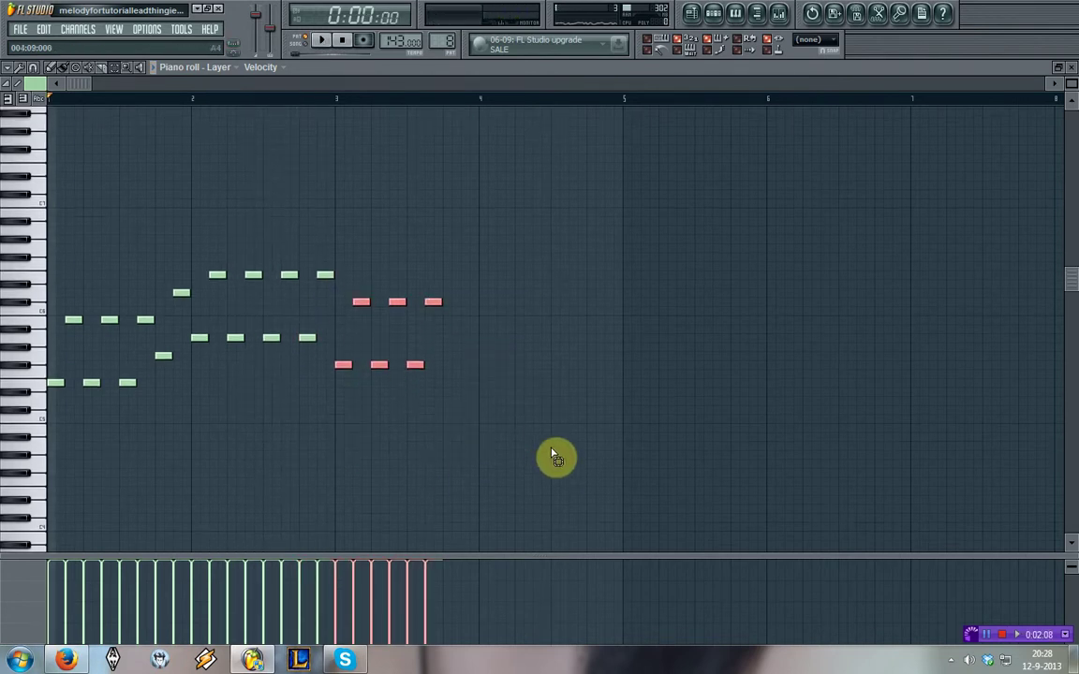
{"action": "key", "text": "space"}
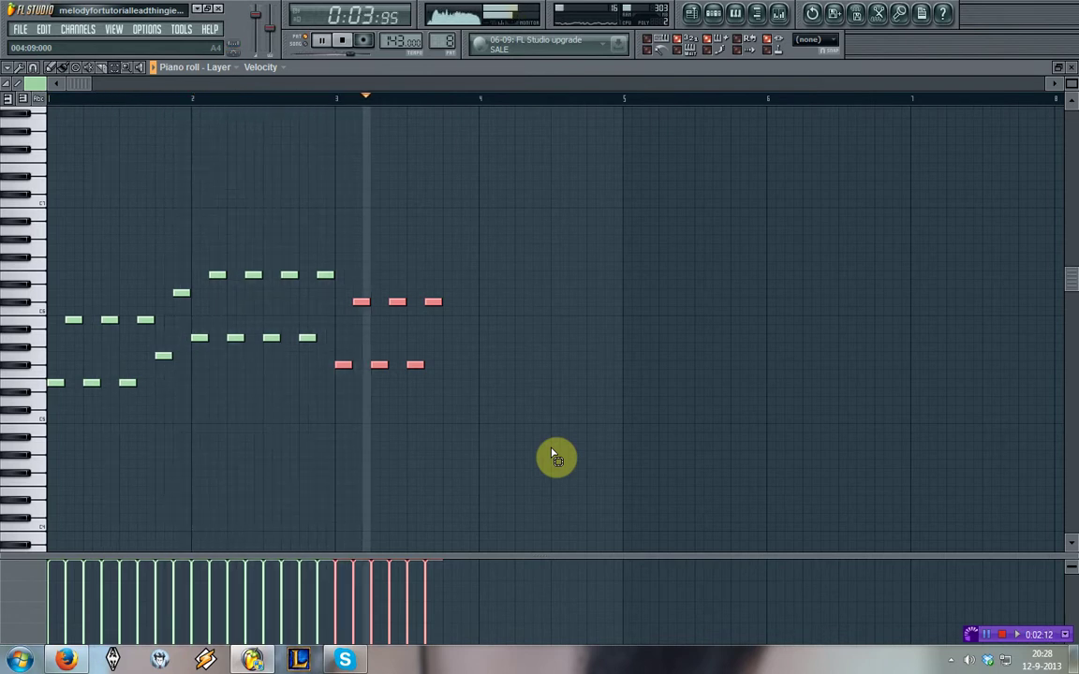
Try further transpositions of the bar 3 notes during playback, settling on A5 and E6.
{"action": "key", "text": "shift+Up"}
{"action": "key", "text": "shift+Up"}
{"action": "key", "text": "shift+Up"}
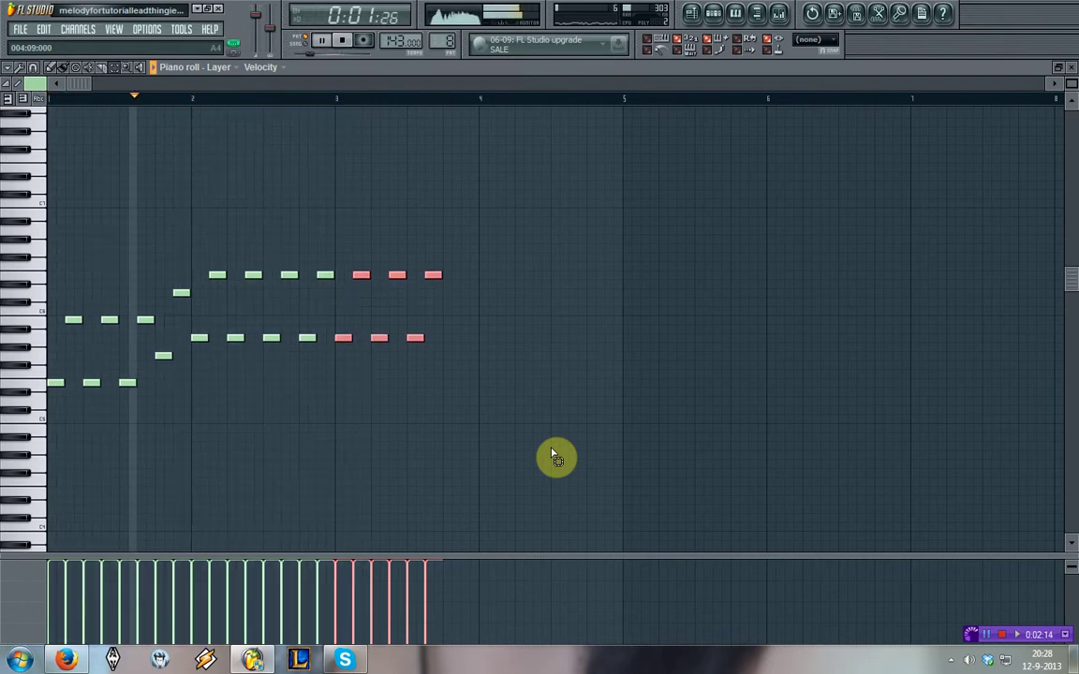
{"action": "key", "text": "shift+Down"}
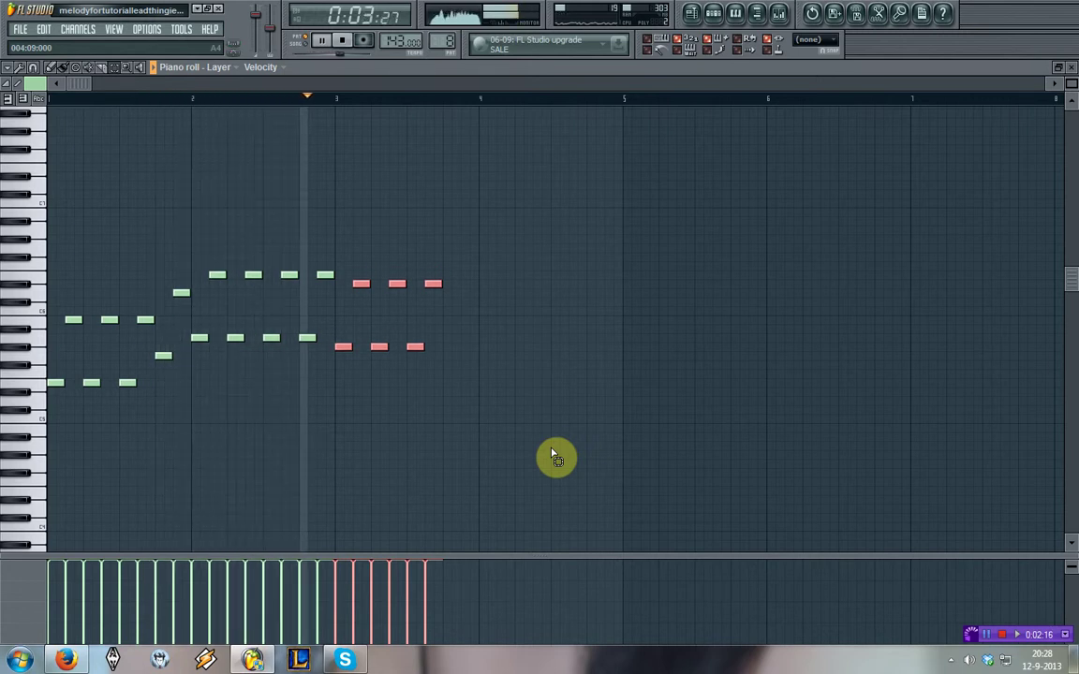
{"action": "key", "text": "shift+Up"}
{"action": "key", "text": "shift+Up"}
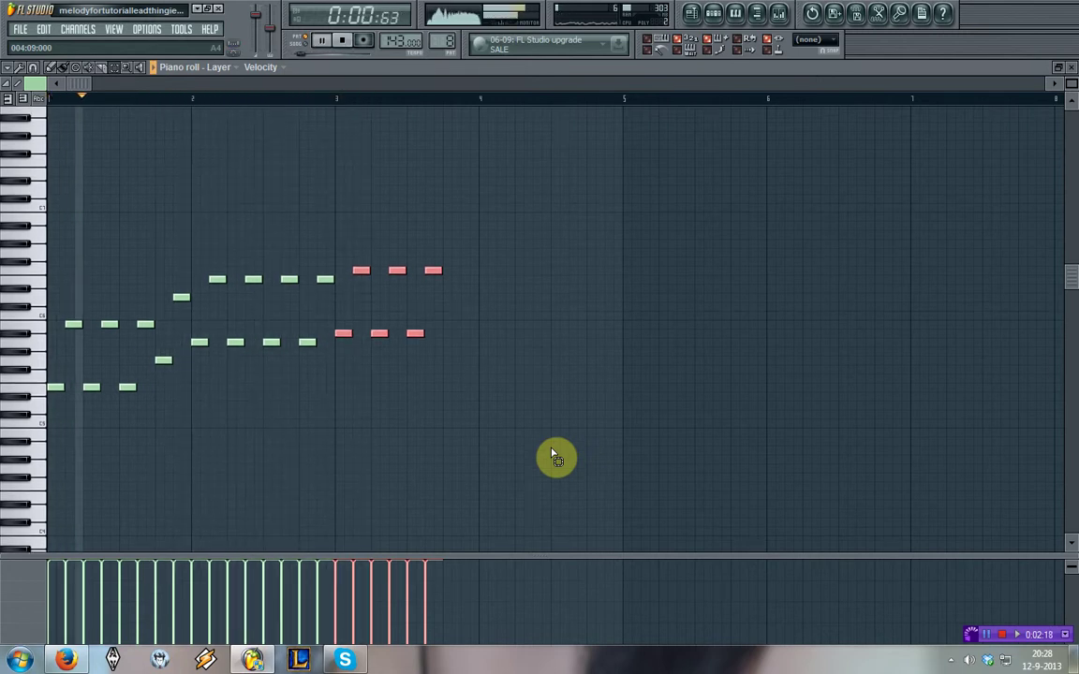
{"action": "key", "text": "shift+Down"}
Select only the three upper notes in bar 3, raise them to F6 during playback, and stop the pattern.
{"action": "mouse_move", "coordinate": [371, 235]}
{"action": "left_mouse_down"}
{"action": "mouse_move", "coordinate": [592, 291]}
{"action": "mouse_move", "coordinate": [372, 241]}
{"action": "left_mouse_up"}
{"action": "left_click", "coordinate": [589, 290]}
{"action": "key", "text": "shift+Down"}
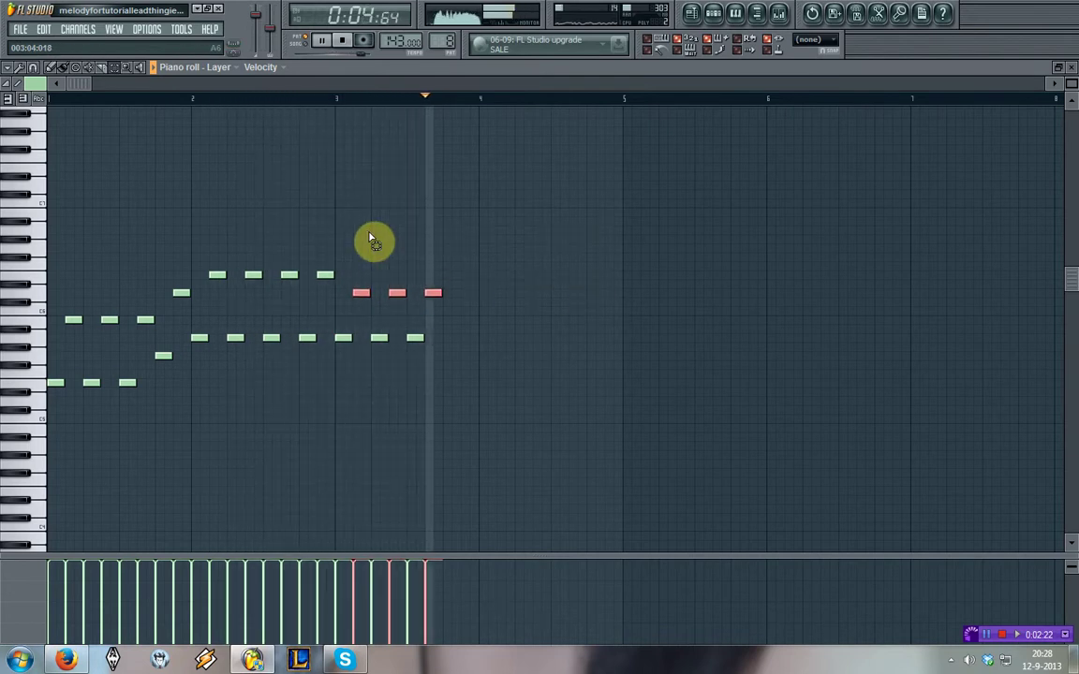
{"action": "key", "text": "shift+Up"}
{"action": "key", "text": "shift+Up"}
{"action": "key", "text": "shift+Up"}
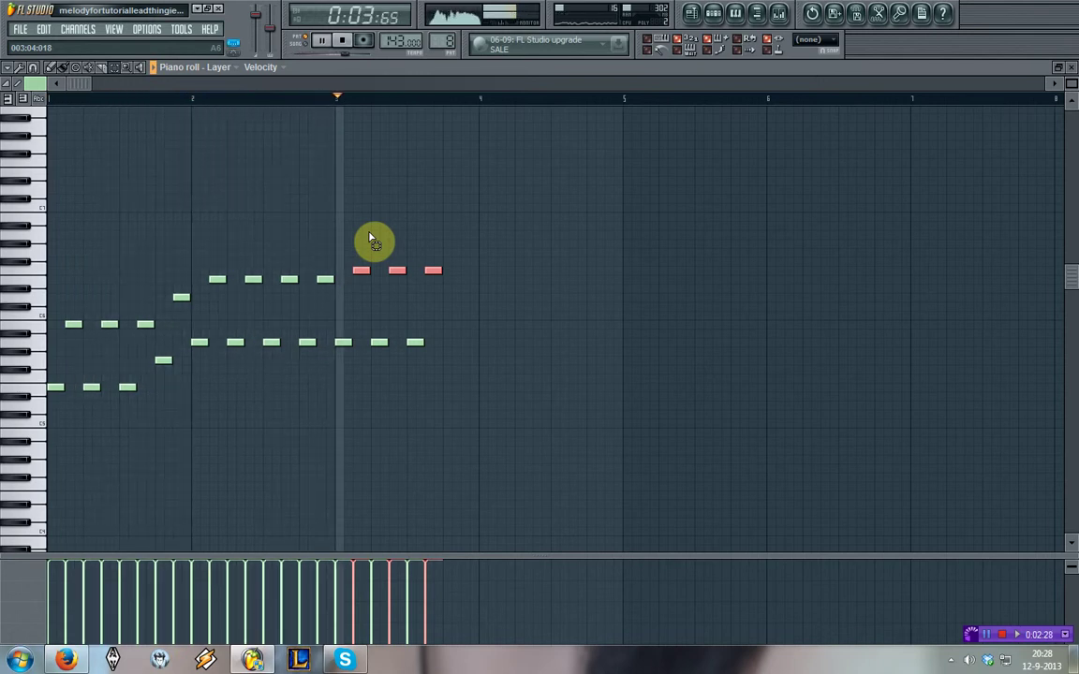
{"action": "key", "text": "space"}
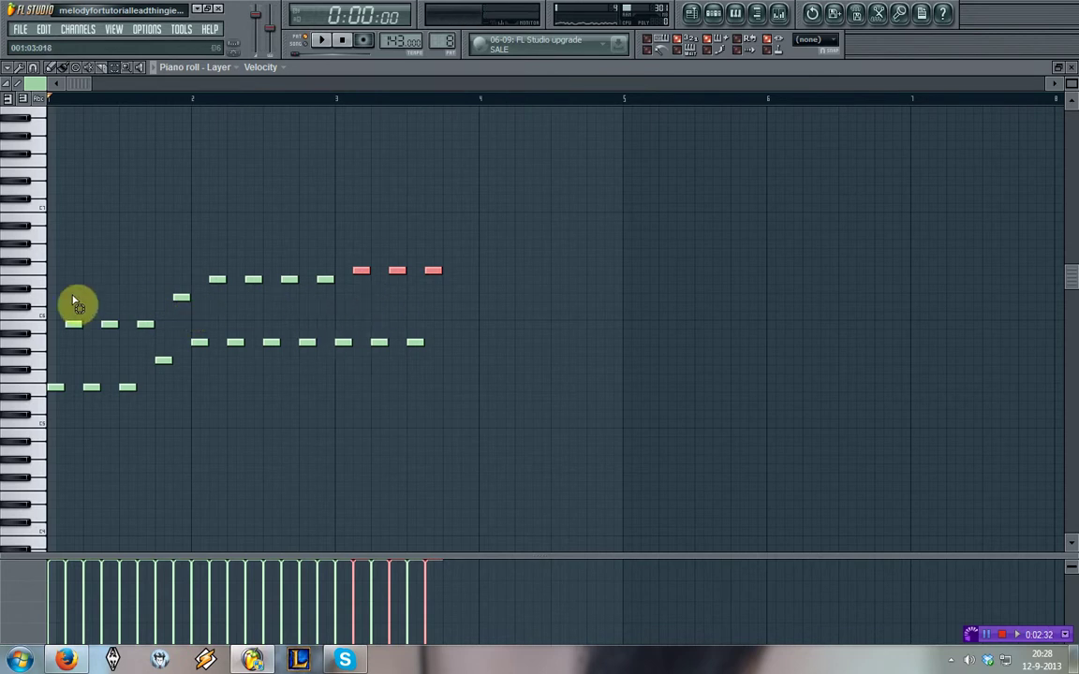
Delete the repeated E5 and B5 notes in bar 1, keeping only the first pair.
{"action": "left_click_drag", "start_coordinate": [70, 294], "coordinate": [139, 394]}
{"action": "key", "text": "Delete"}
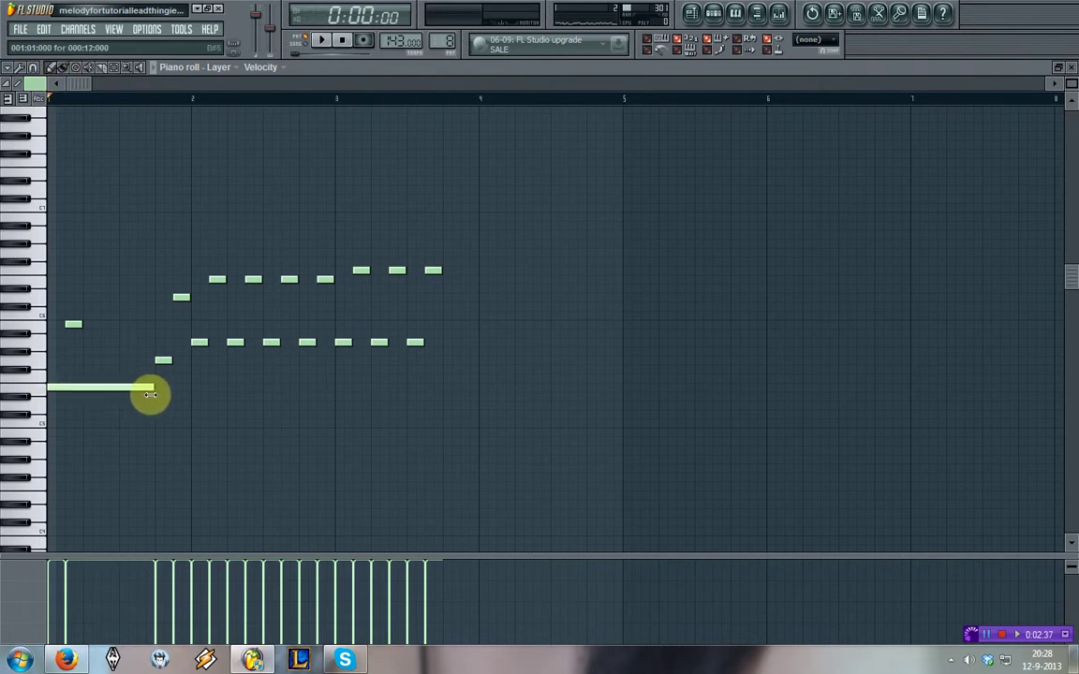
Replace the short B5 in bar 1 with a three-beat B5 at the bar's start, and delete the short A5 notes in bar 2.
{"action": "right_click", "coordinate": [71, 325]}
{"action": "left_click_drag", "start_coordinate": [72, 325], "coordinate": [25, 326]}
{"action": "right_click", "coordinate": [197, 343]}
{"action": "right_click", "coordinate": [230, 344]}
{"action": "right_click", "coordinate": [271, 343]}
{"action": "right_click", "coordinate": [307, 343]}
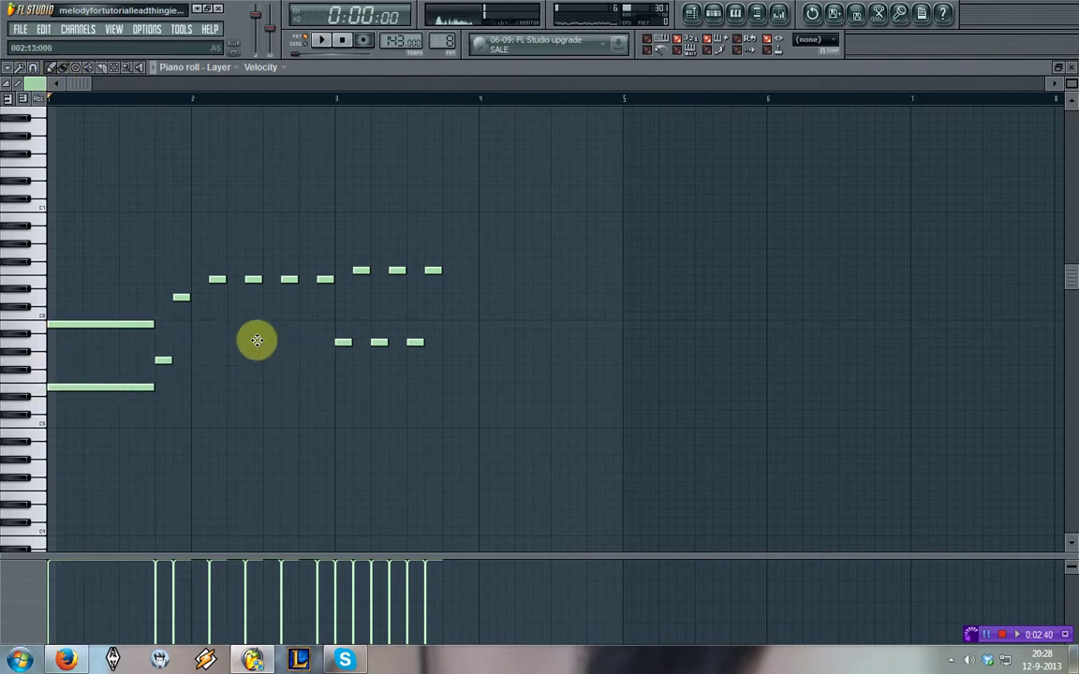
Place a three-beat A5 at the start of bar 2 and delete the three short A5 notes in bar 3.
{"action": "left_click", "coordinate": [192, 342]}
{"action": "right_click", "coordinate": [339, 343]}
{"action": "right_click", "coordinate": [379, 343]}
{"action": "right_click", "coordinate": [414, 342]}
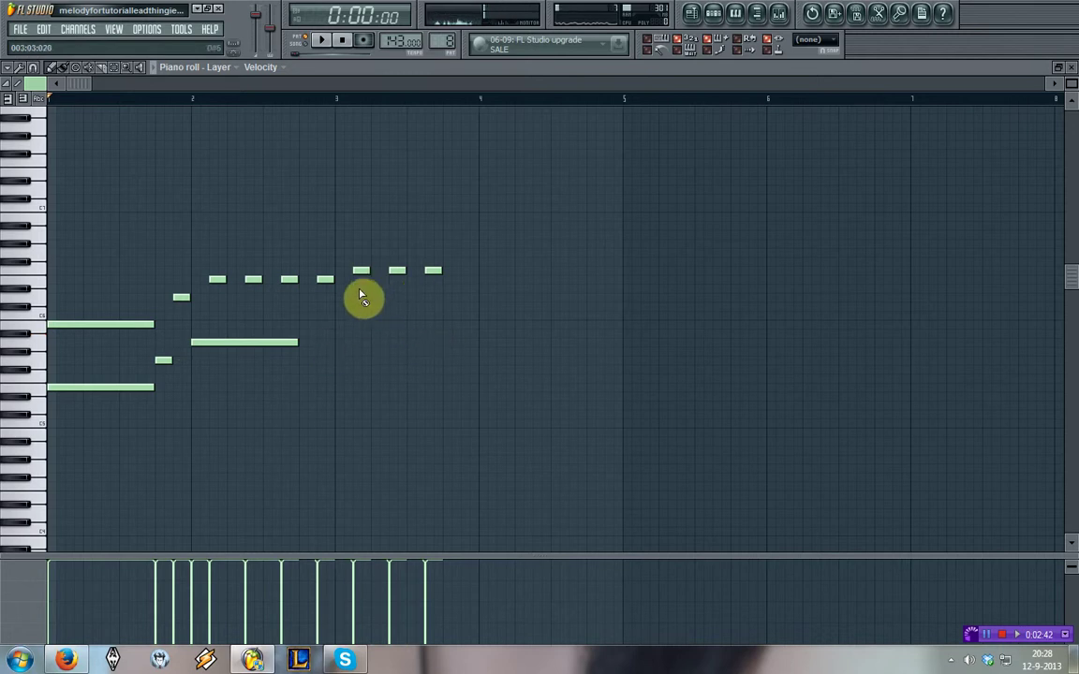
Replace the short E6 notes in bar 2 with a single three-beat E6 starting on the first beat.
{"action": "left_click", "coordinate": [188, 278]}
{"action": "right_click", "coordinate": [217, 279]}
{"action": "right_click", "coordinate": [253, 279]}
{"action": "right_click", "coordinate": [290, 279]}
{"action": "right_click", "coordinate": [325, 279]}
{"action": "left_click", "coordinate": [192, 279]}
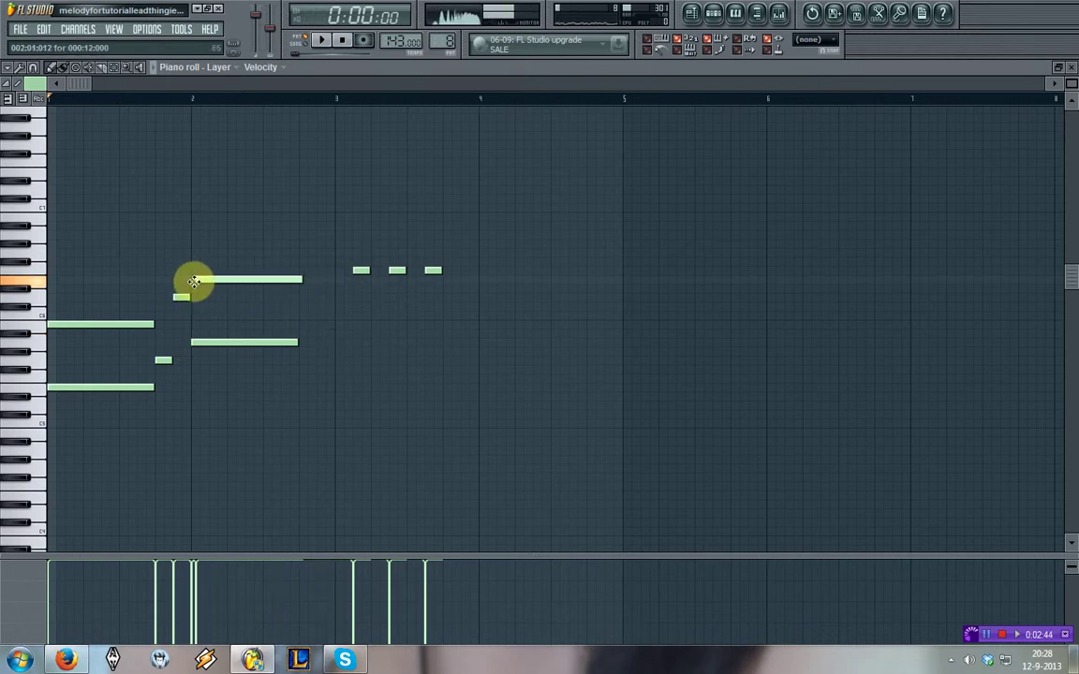
Delete the three short F6 notes in bar 3 and briefly play the pattern.
{"action": "right_click", "coordinate": [361, 271]}
{"action": "right_click", "coordinate": [398, 270]}
{"action": "right_click", "coordinate": [433, 270]}
{"action": "key", "text": "space"}
{"action": "key", "text": "space"}
Lengthen the G5 ending bar 1 to one beat and move the short D6 above it to the same start, checking by playback.
{"action": "left_click", "coordinate": [182, 362]}
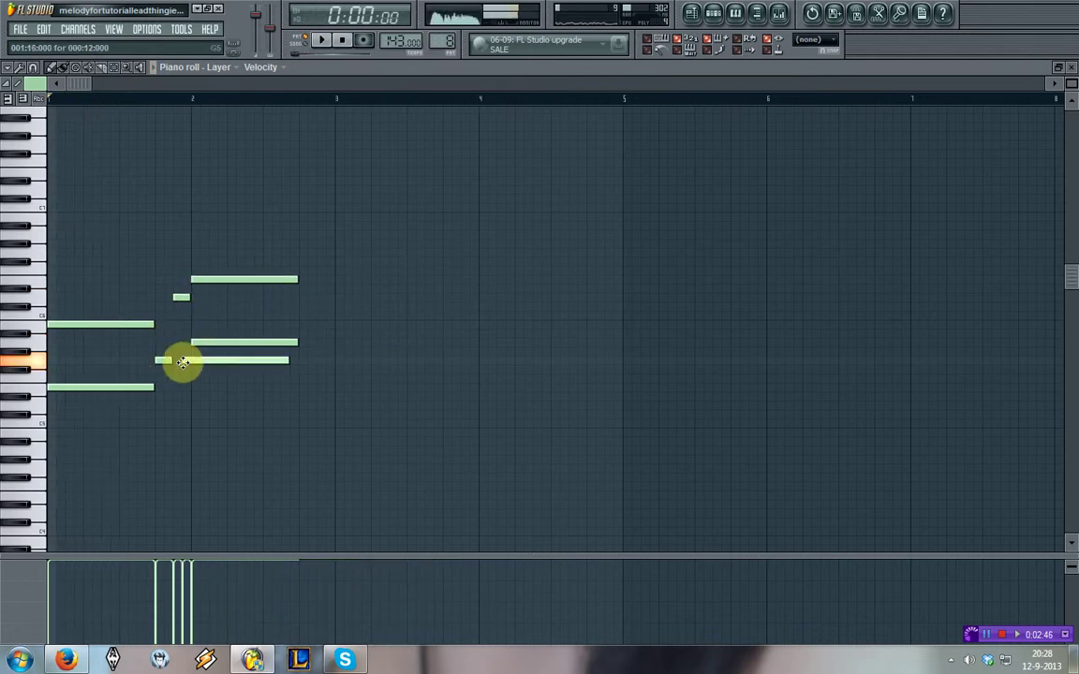
{"action": "right_click", "coordinate": [191, 365]}
{"action": "key", "text": "space"}
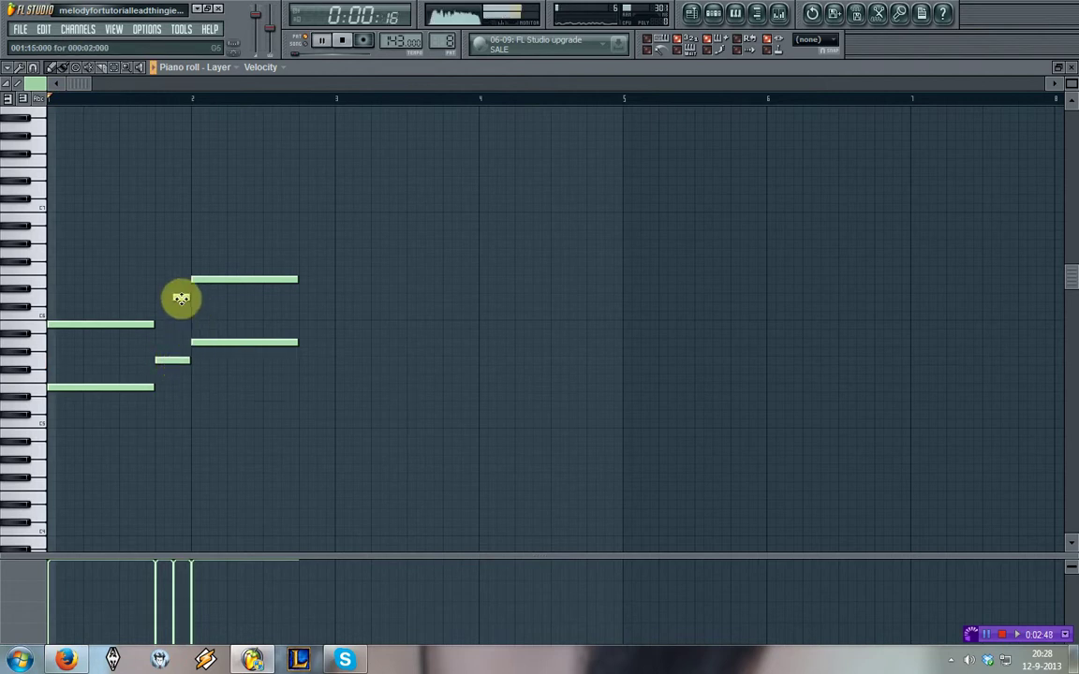
{"action": "left_click_drag", "start_coordinate": [181, 296], "coordinate": [164, 298]}
{"action": "key", "text": "space"}
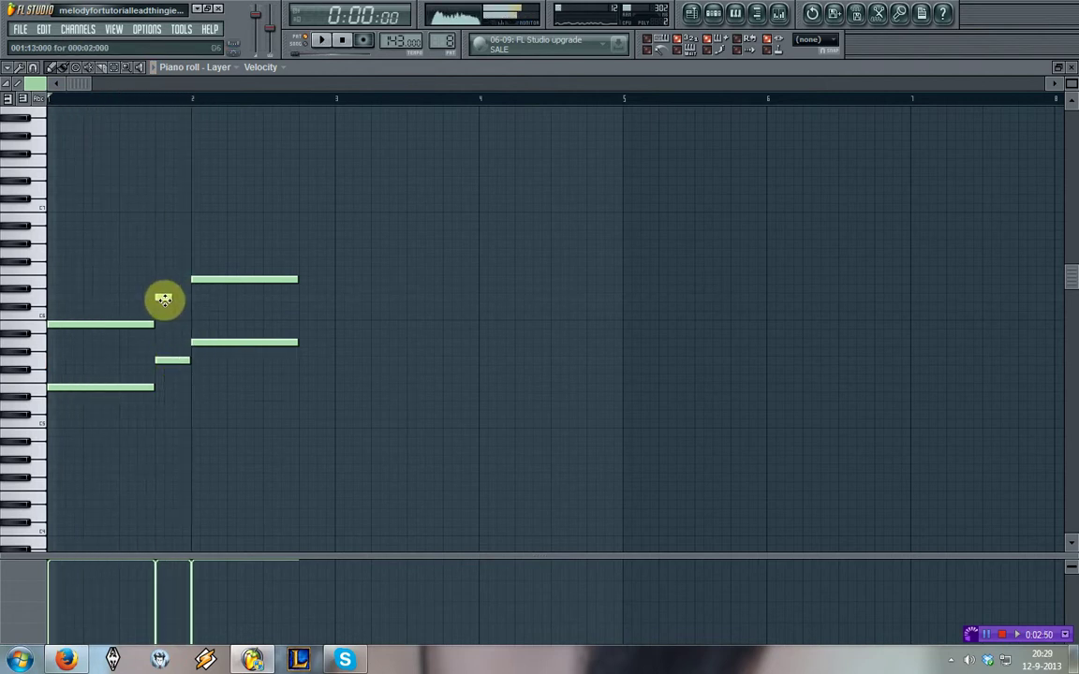
Delete the G5 at the end of bar 1, lengthen the D6 above it to one beat, and play the pattern.
{"action": "right_click", "coordinate": [173, 361]}
{"action": "key", "text": "space"}
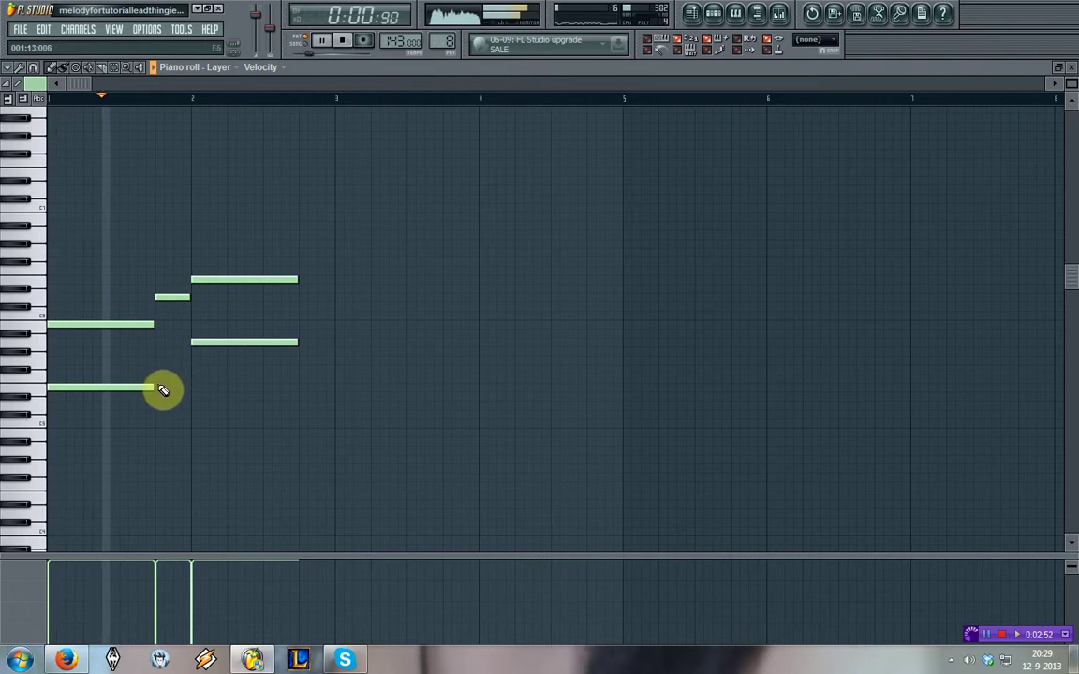
{"action": "key", "text": "space"}
Extend the low E5 and A5 notes to fill bars 1 and 2 completely, playing the pattern in between.
{"action": "left_click_drag", "start_coordinate": [155, 386], "coordinate": [186, 394]}
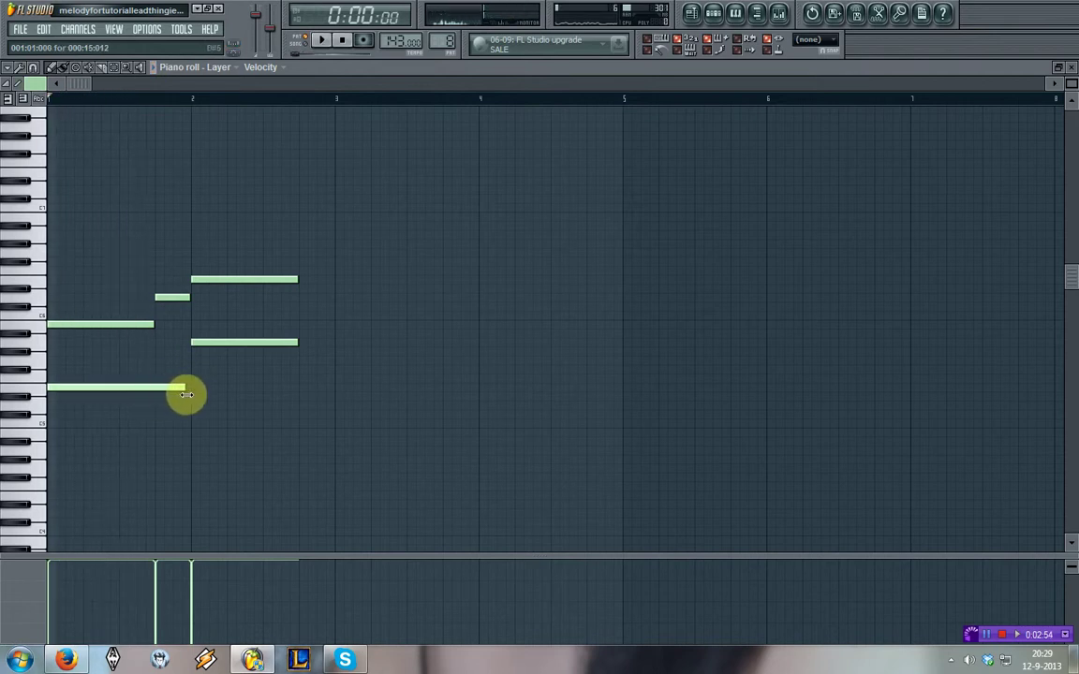
{"action": "key", "text": "space"}
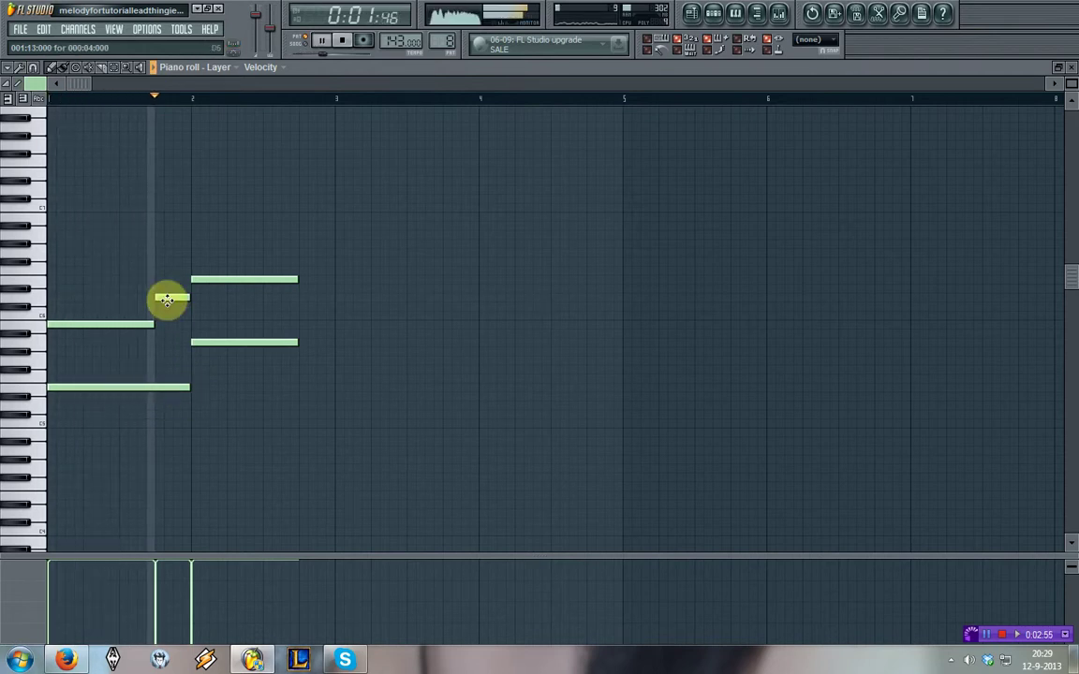
{"action": "left_click_drag", "start_coordinate": [296, 342], "coordinate": [332, 343]}
{"action": "key", "text": "space"}
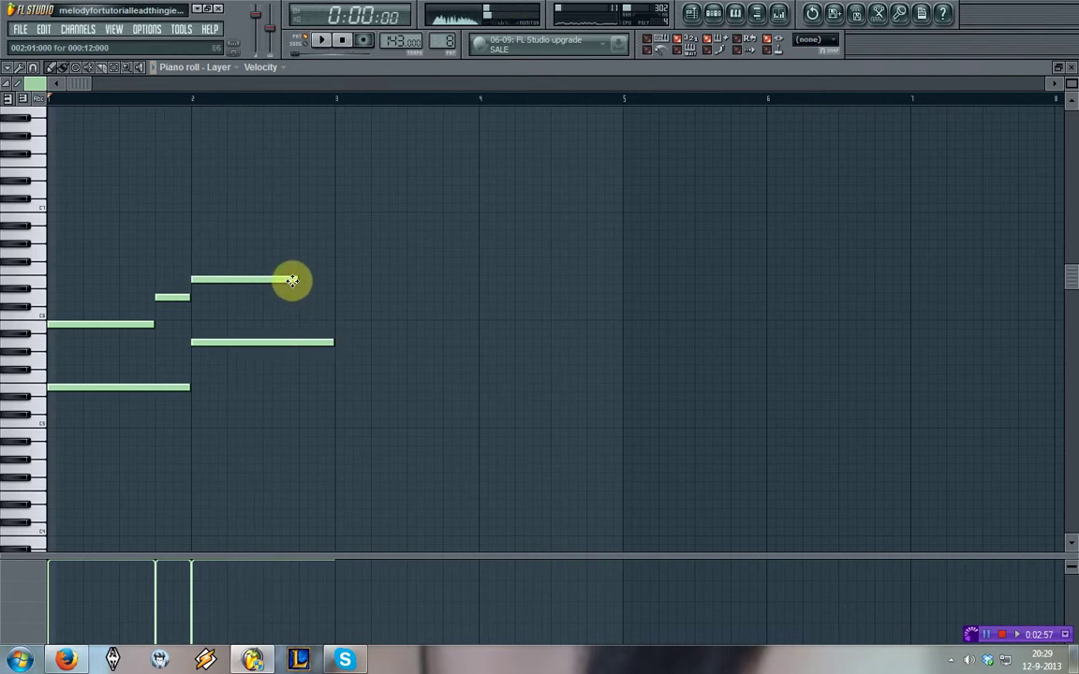
Add a one-beat G6 at the end of bar 2 and a full-bar F6 in bar 3, using playback as a guide.
{"action": "key", "text": "space"}
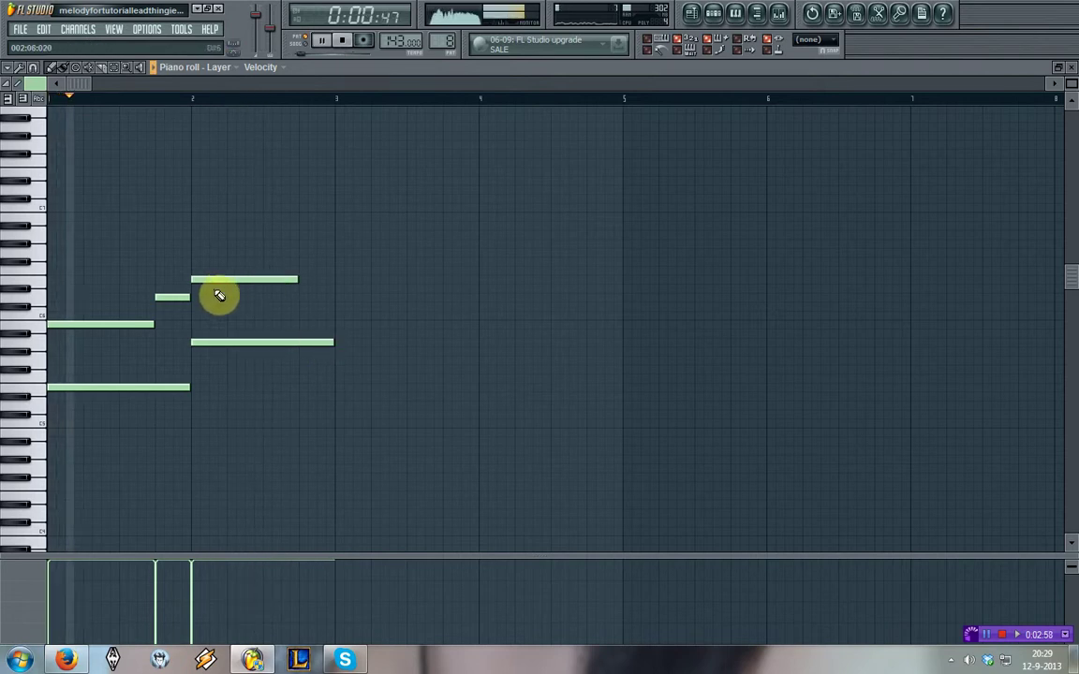
{"action": "left_click", "coordinate": [308, 253]}
{"action": "left_click", "coordinate": [345, 270]}
{"action": "key", "text": "space"}
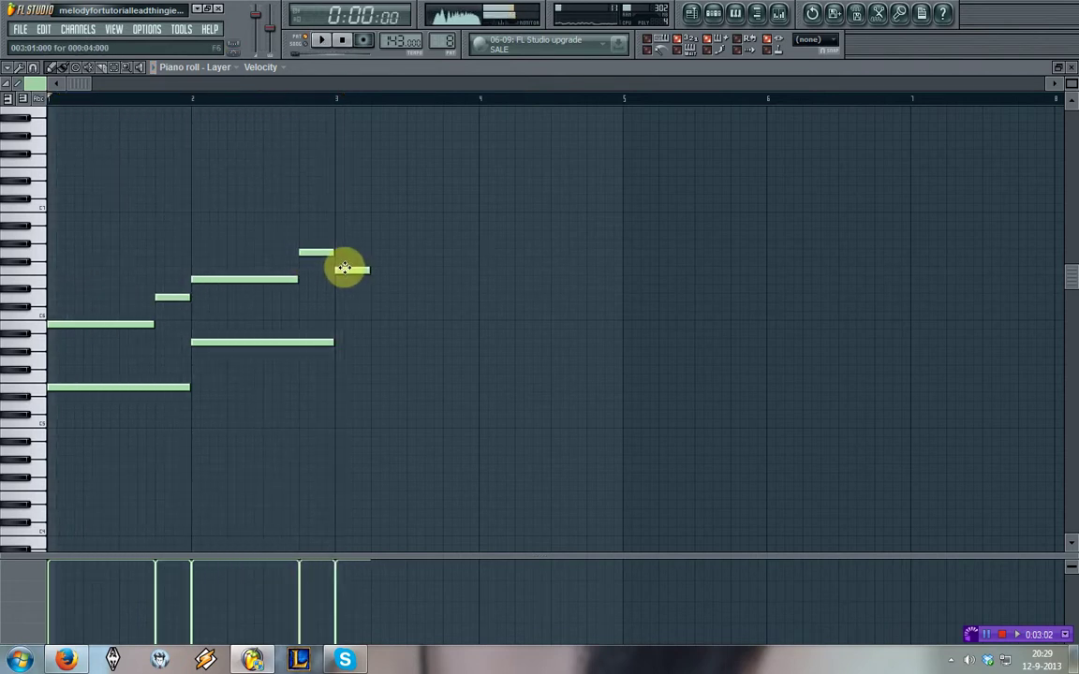
{"action": "left_click_drag", "start_coordinate": [368, 270], "coordinate": [477, 271]}
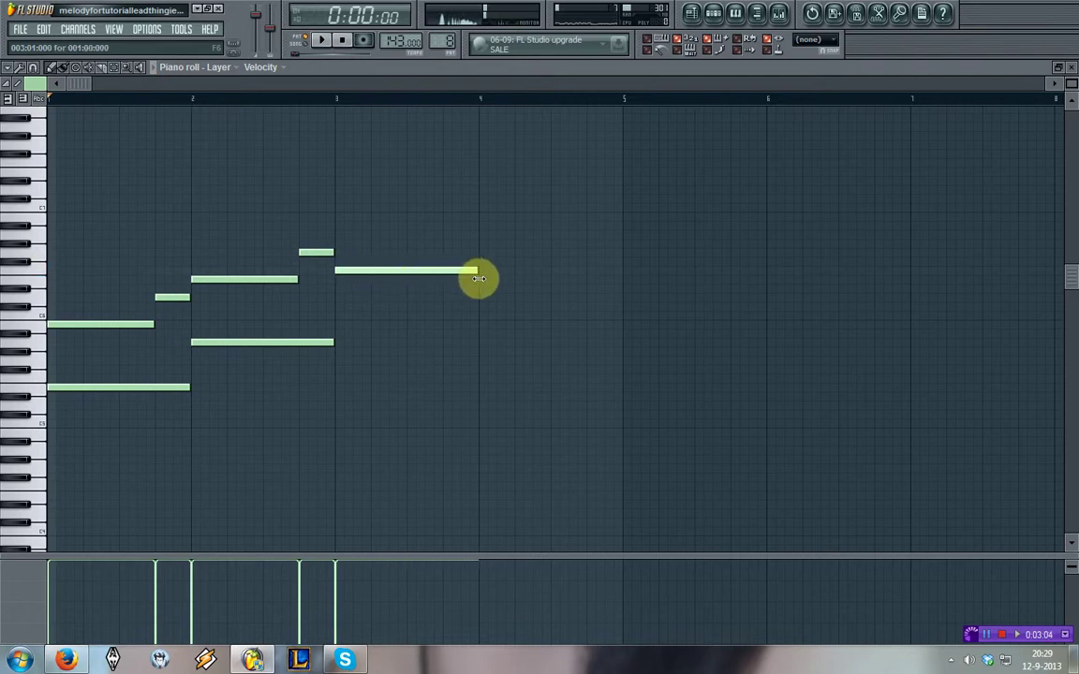
Try a full-bar C6 and a full-bar B5 beneath the F6 in bar 3 during playback, and remove the trial note.
{"action": "key", "text": "space"}
{"action": "left_click", "coordinate": [351, 316]}
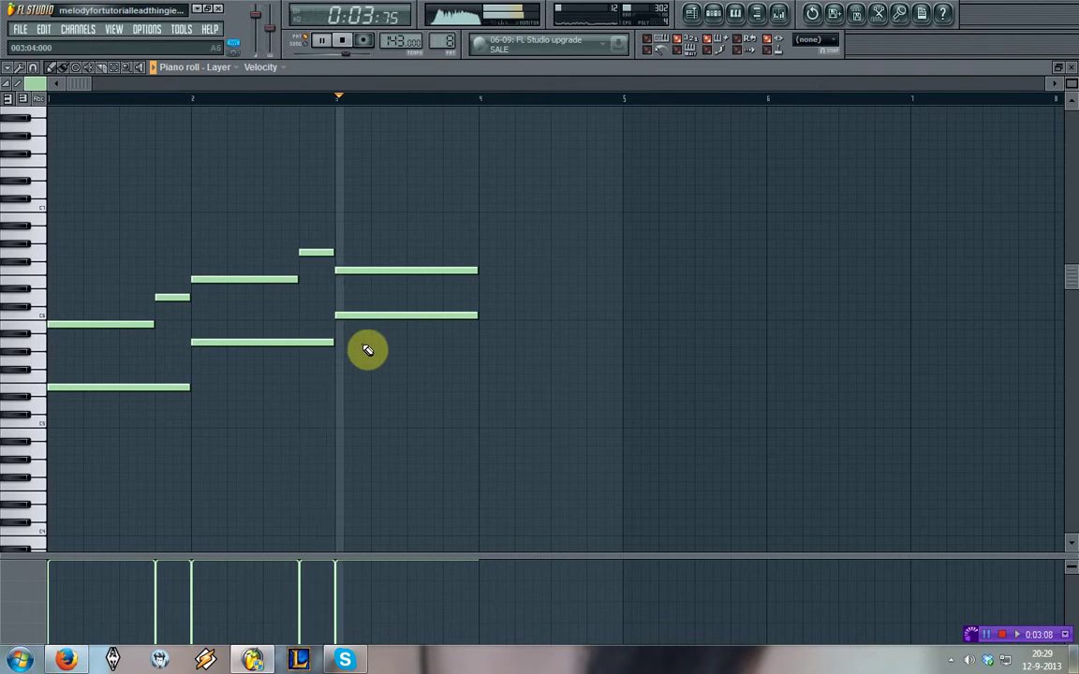
{"action": "key", "text": "space"}
{"action": "left_click_drag", "start_coordinate": [359, 324], "coordinate": [364, 325]}
{"action": "key", "text": "space"}
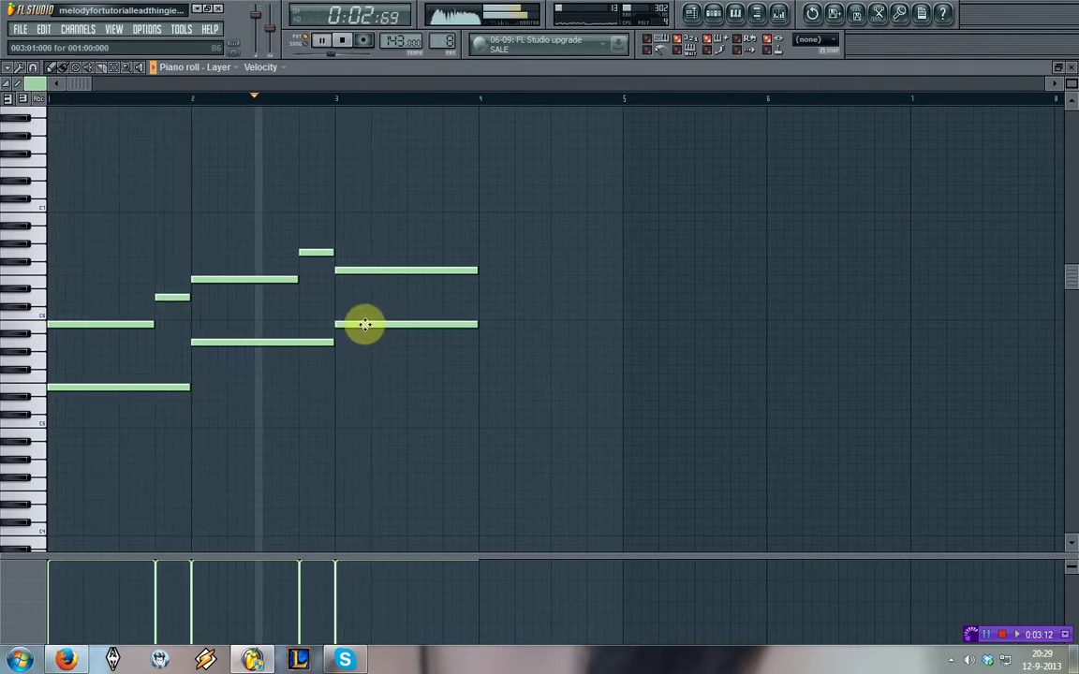
{"action": "key", "text": "space"}
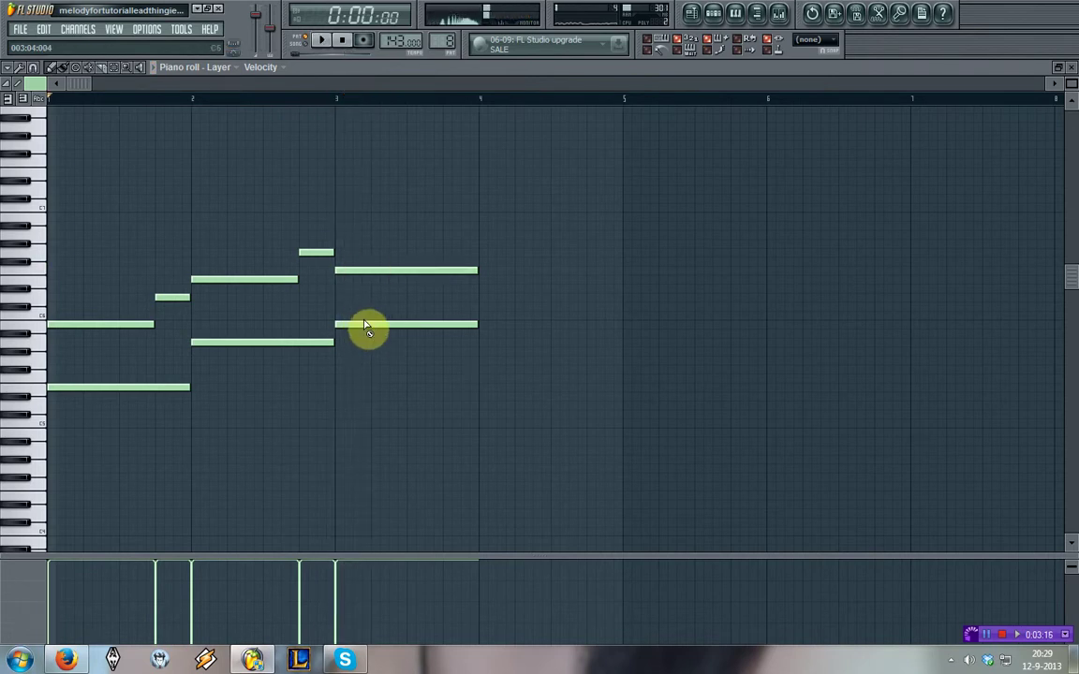
{"action": "right_click", "coordinate": [367, 326]}
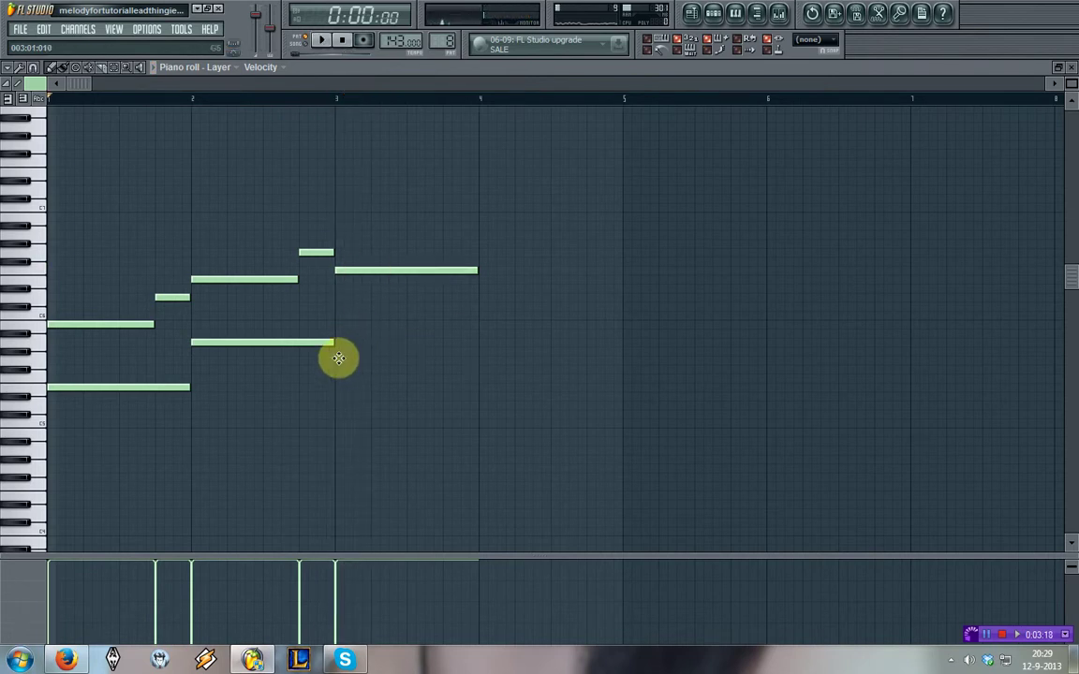
Place a full-bar G5 as the lower note of bar 3 and play the pattern.
{"action": "left_click", "coordinate": [338, 360]}
{"action": "key", "text": "space"}
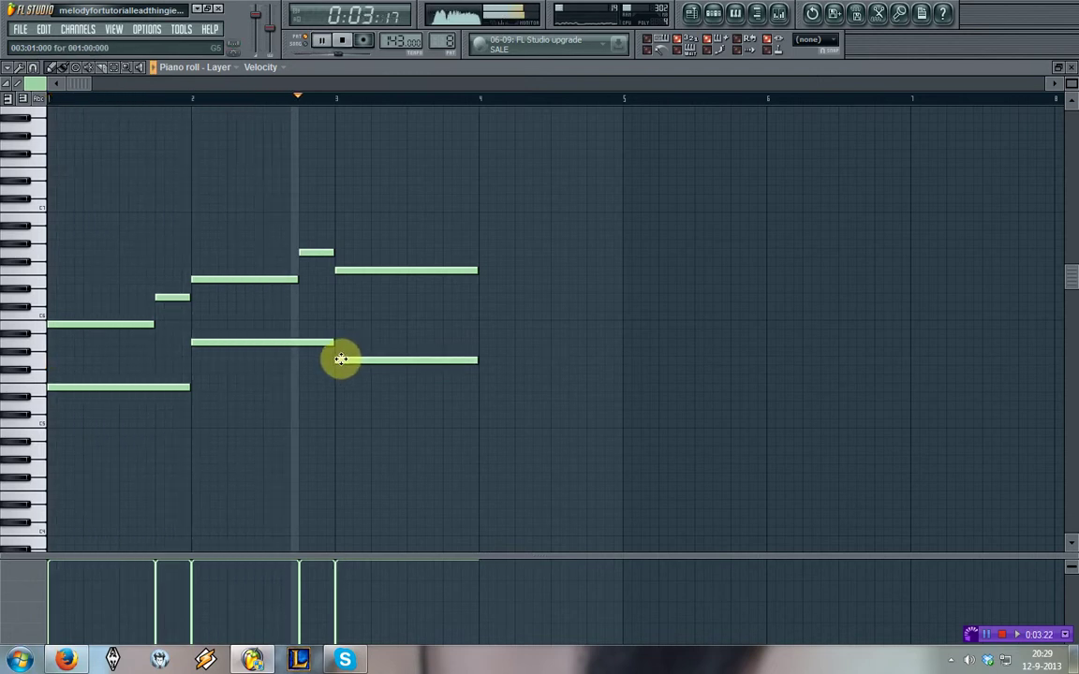
{"action": "key", "text": "space"}
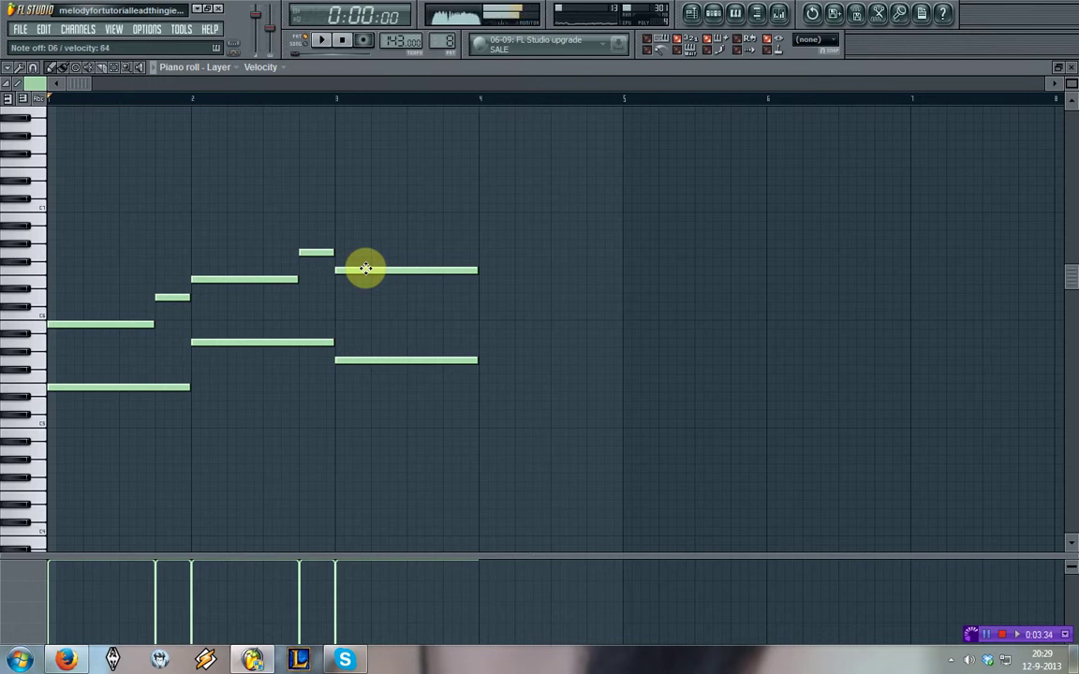
Lower the F6 in bar 3 to D6 and shorten it to three beats while the pattern plays.
{"action": "left_click_drag", "start_coordinate": [365, 268], "coordinate": [365, 291]}
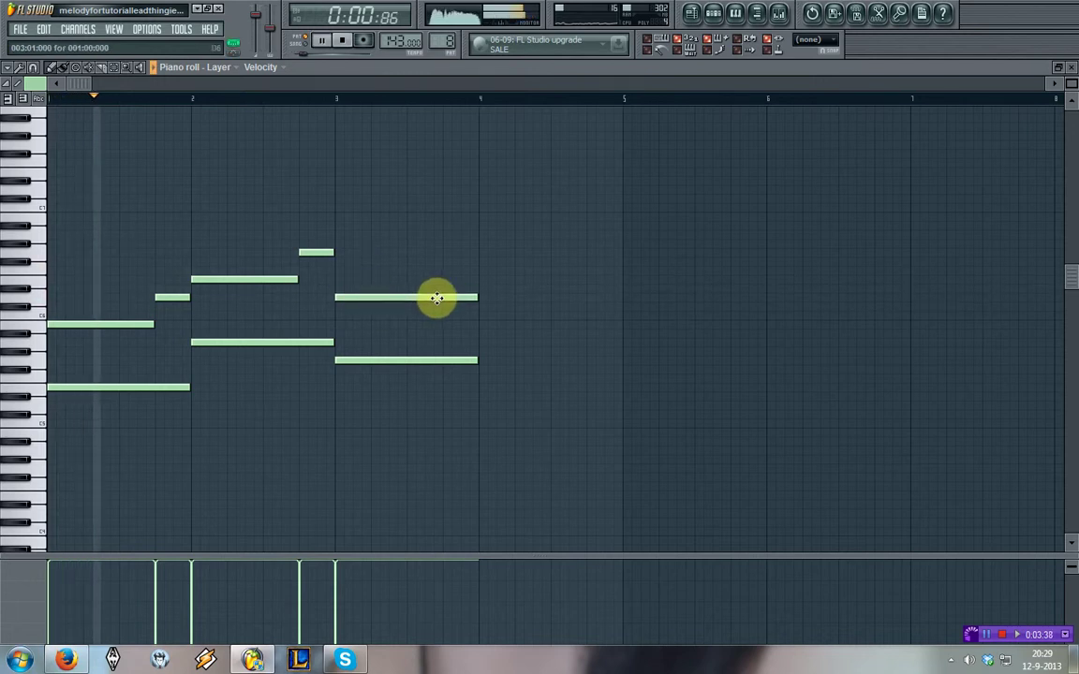
{"action": "left_click_drag", "start_coordinate": [476, 298], "coordinate": [434, 313]}
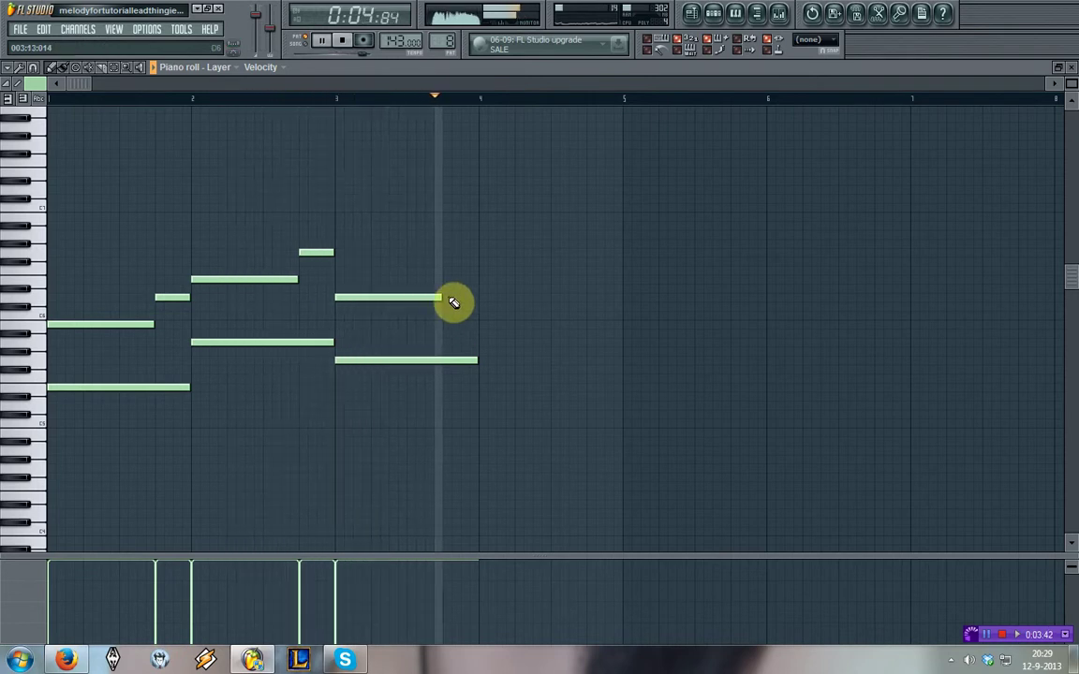
{"action": "key", "text": "space"}
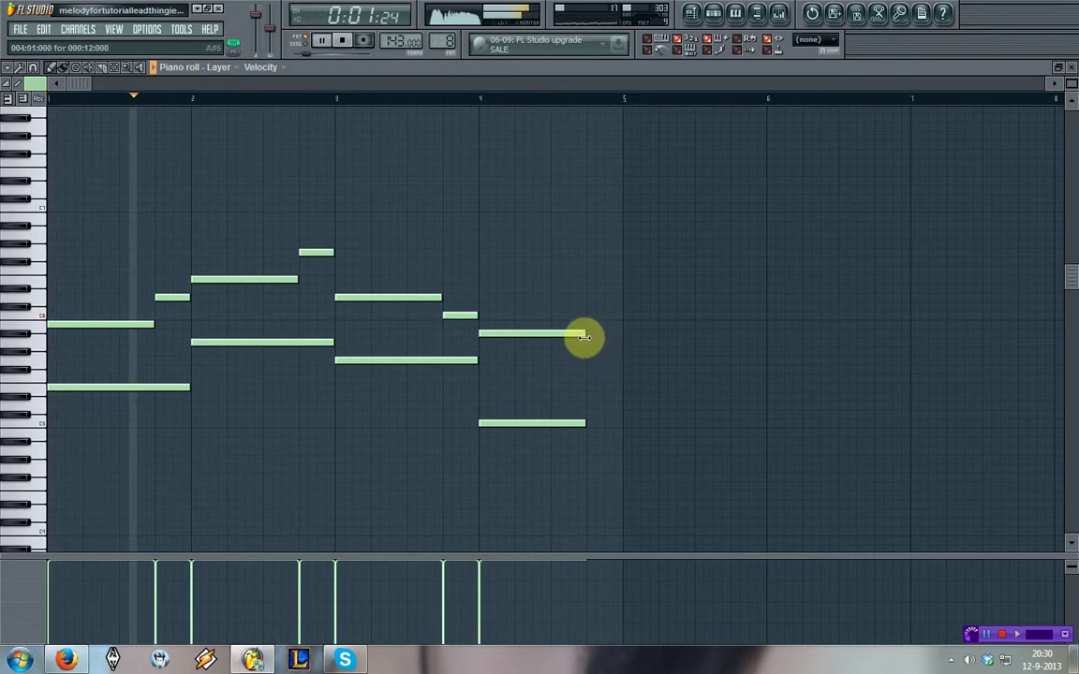
Extend the low C5 to fill bar 4, lower the A#5 above it to A5, and play the pattern.
{"action": "left_click_drag", "start_coordinate": [582, 422], "coordinate": [623, 427]}
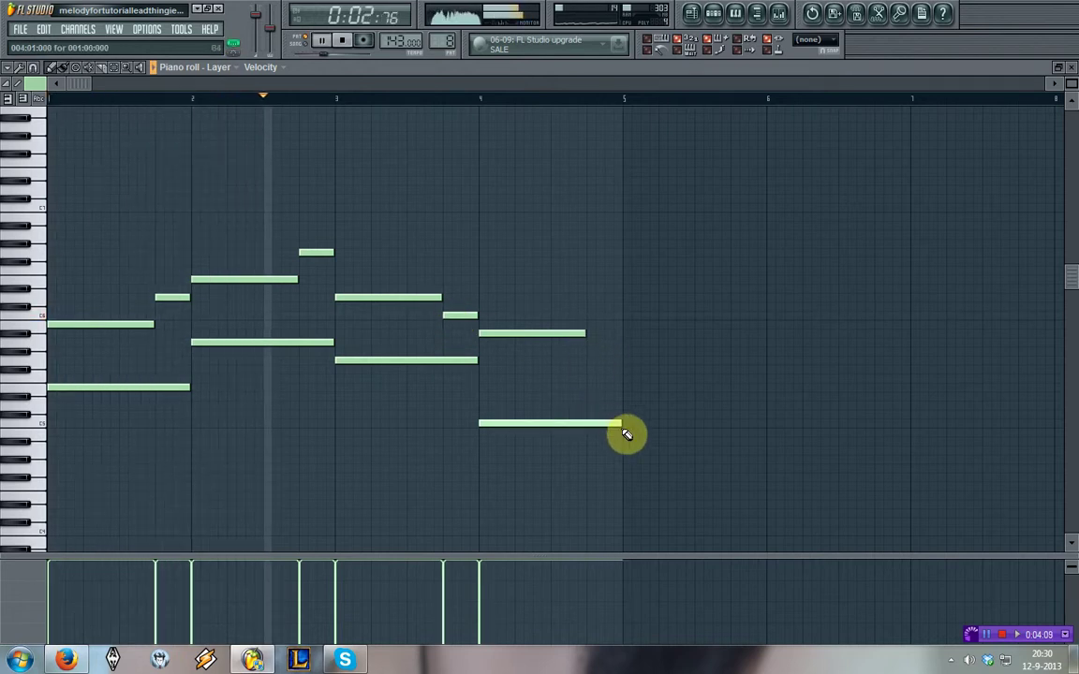
{"action": "key", "text": "space"}
{"action": "double_click", "coordinate": [487, 333]}
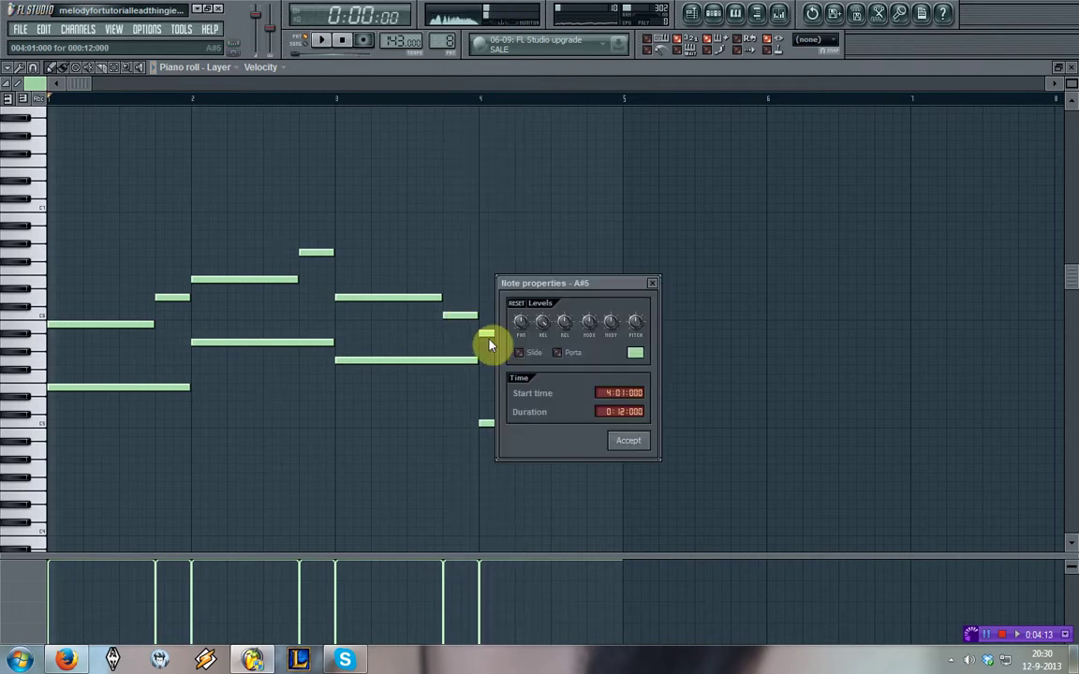
{"action": "left_click", "coordinate": [655, 283]}
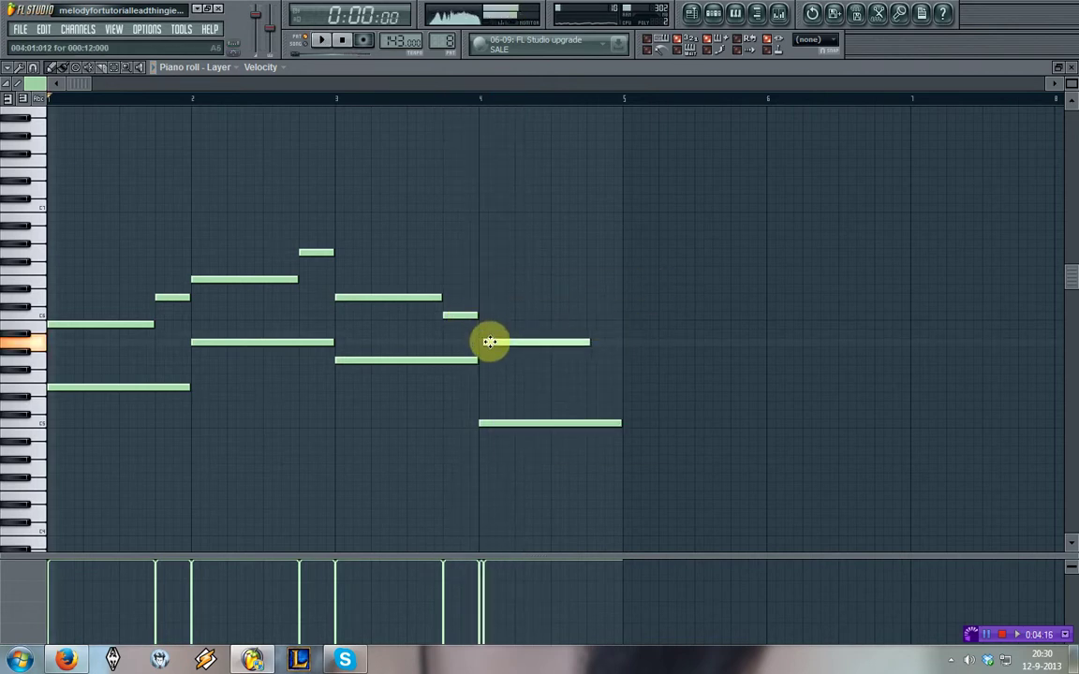
{"action": "key", "text": "space"}
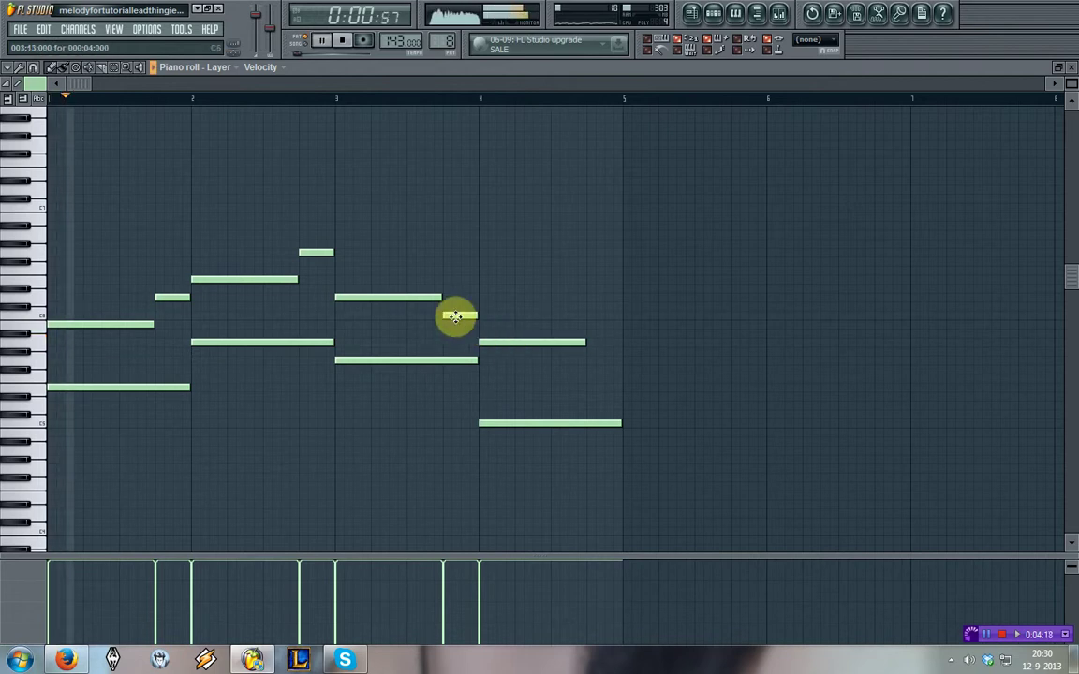
End bar 4 with a one-beat A5, lowering its upper note to G5 and bar 3's last note to B5 while playing.
{"action": "left_click", "coordinate": [600, 319]}
{"action": "key", "text": "space"}
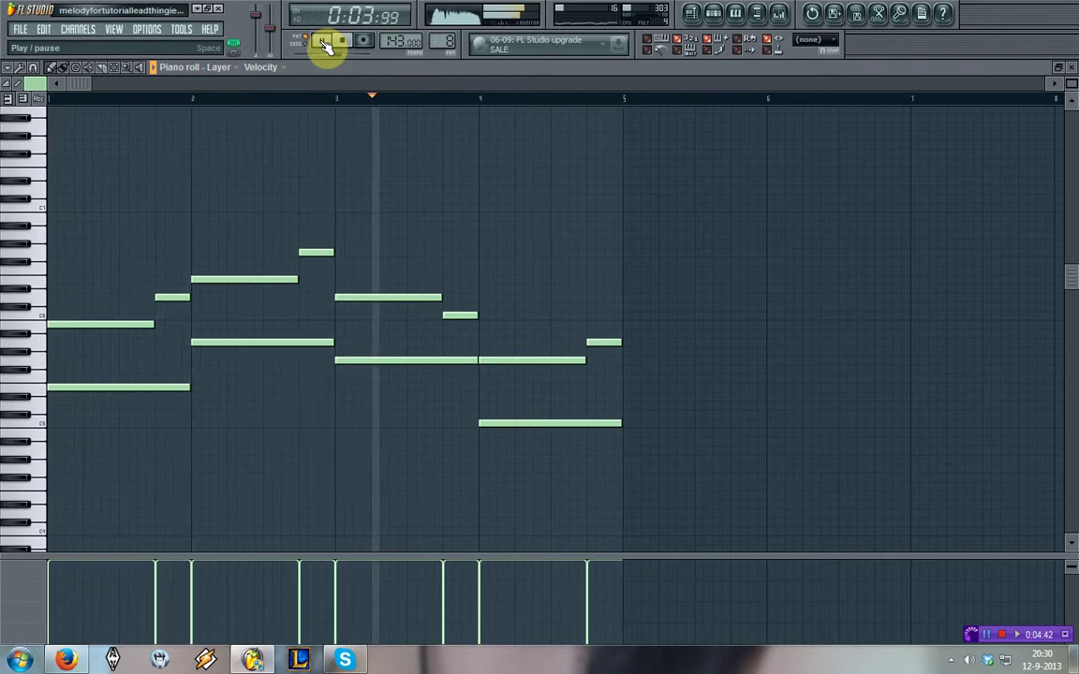
{"action": "key", "text": "space"}
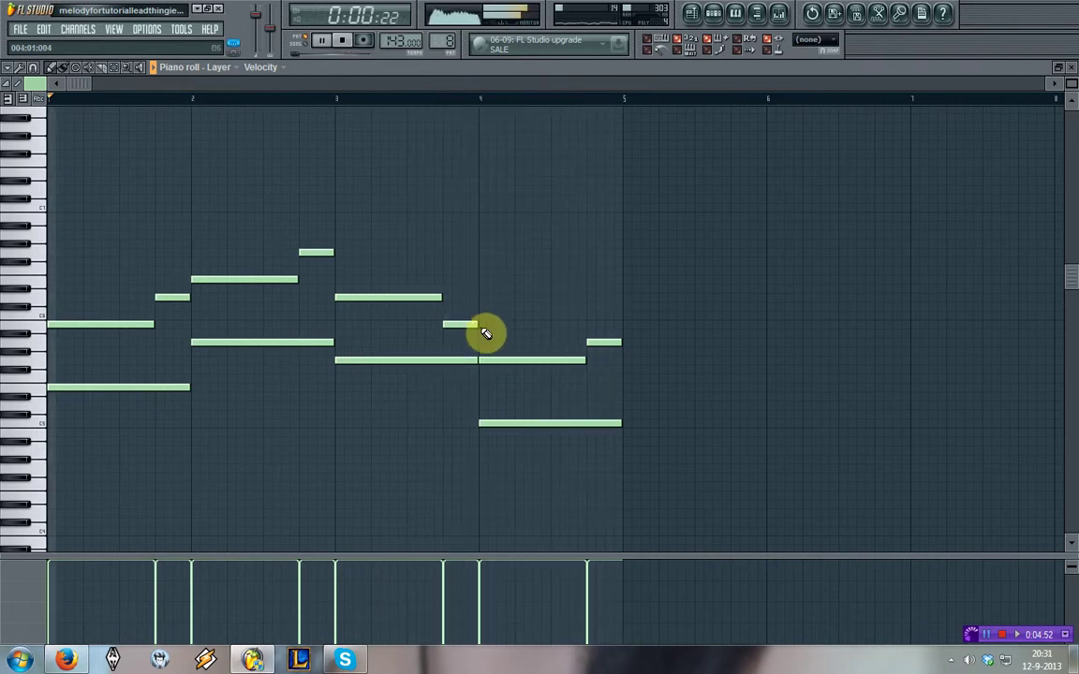
{"action": "key", "text": "space"}
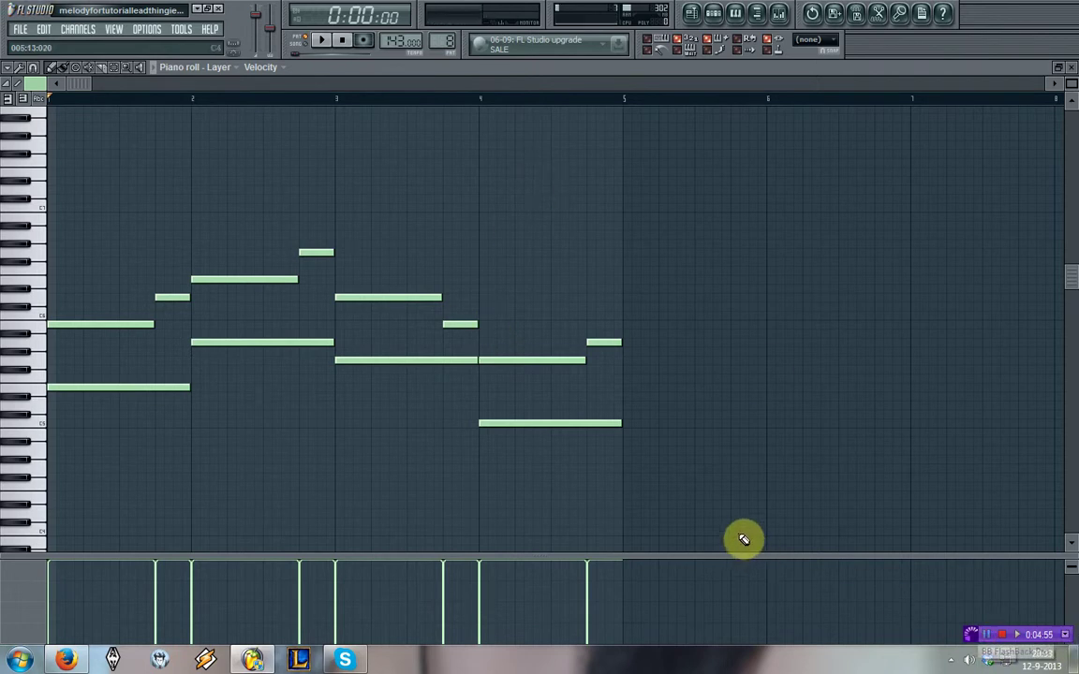
Cut all melody notes from the Layer channel's piano roll, close it and stop playback.
{"action": "key", "text": "ctrl+a"}
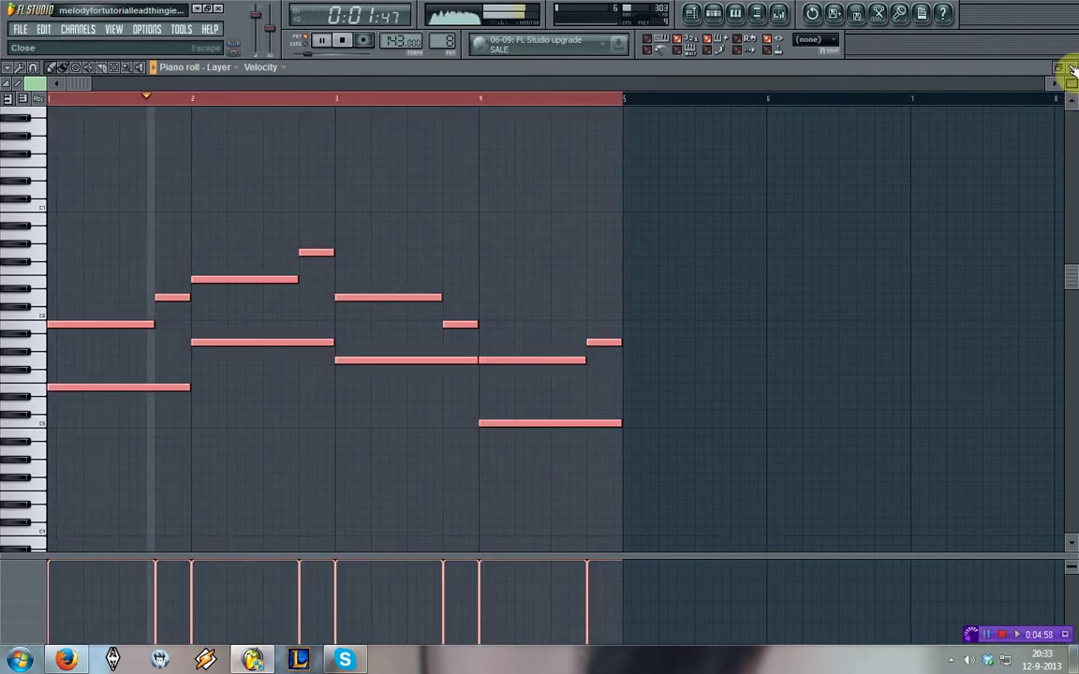
{"action": "key", "text": "Delete"}
{"action": "left_click", "coordinate": [1072, 70]}
{"action": "key", "text": "space"}
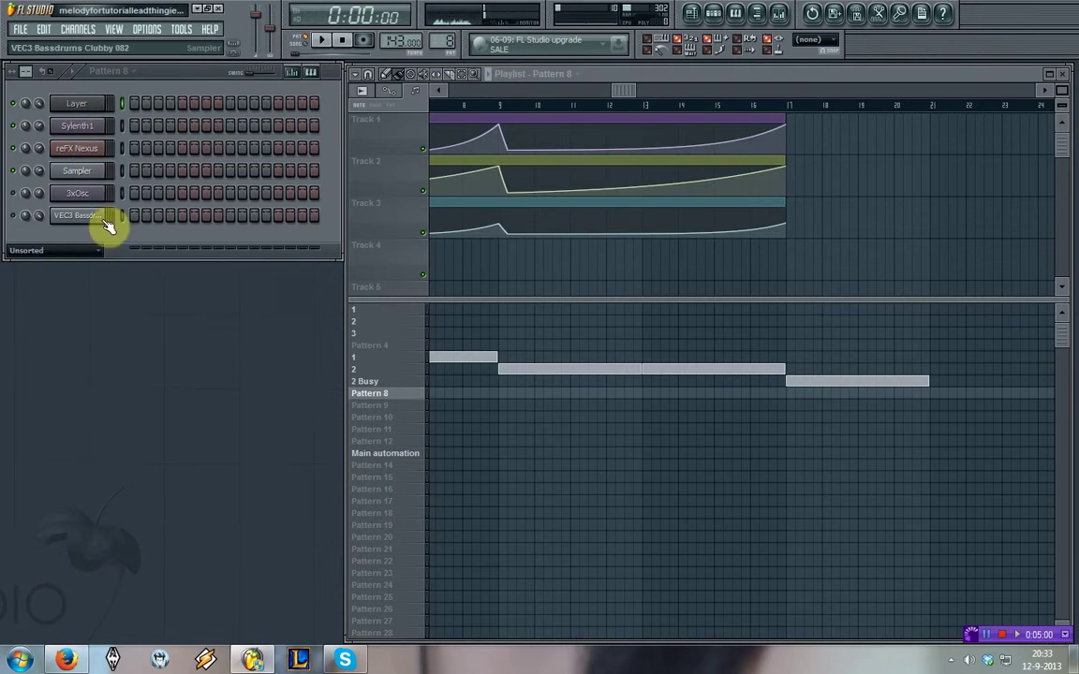
Paste the cut melody into the Sampler channel's piano roll and close the piano roll.
{"action": "right_click", "coordinate": [85, 176]}
{"action": "left_click", "coordinate": [126, 172]}
{"action": "key", "text": "ctrl+v"}
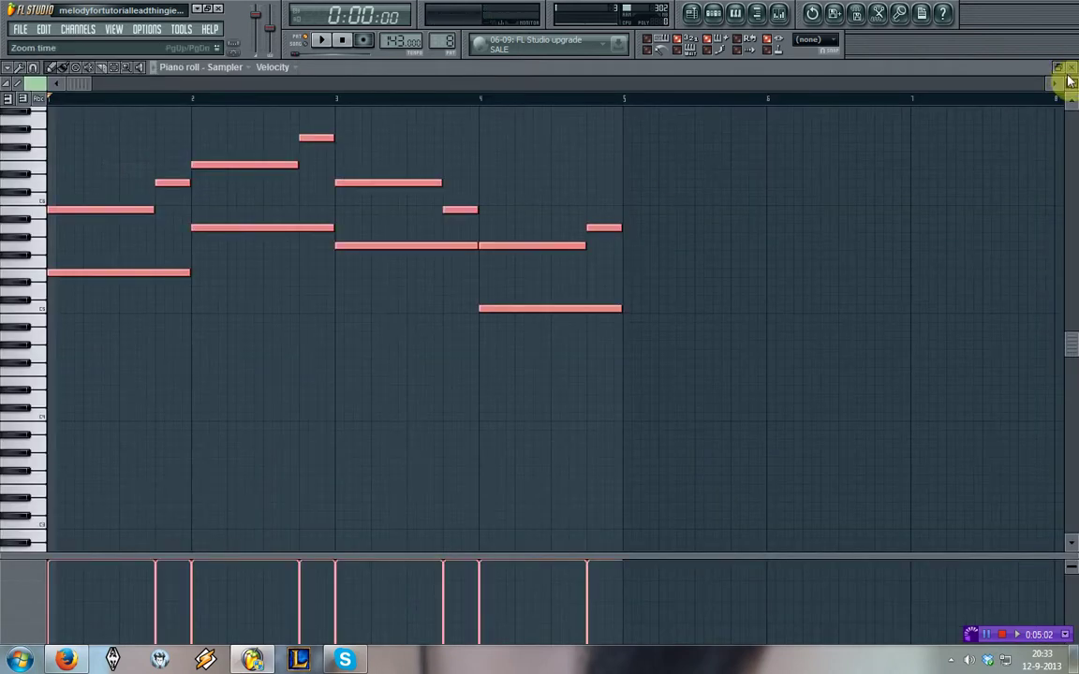
{"action": "left_click", "coordinate": [1072, 71]}
In the Layer's piano roll, place four short E5 notes on bar 1's beats and copy them through bar 4, using A5 and G5 in bars 2 and 3.
{"action": "right_click", "coordinate": [96, 108]}
{"action": "left_click", "coordinate": [133, 103]}
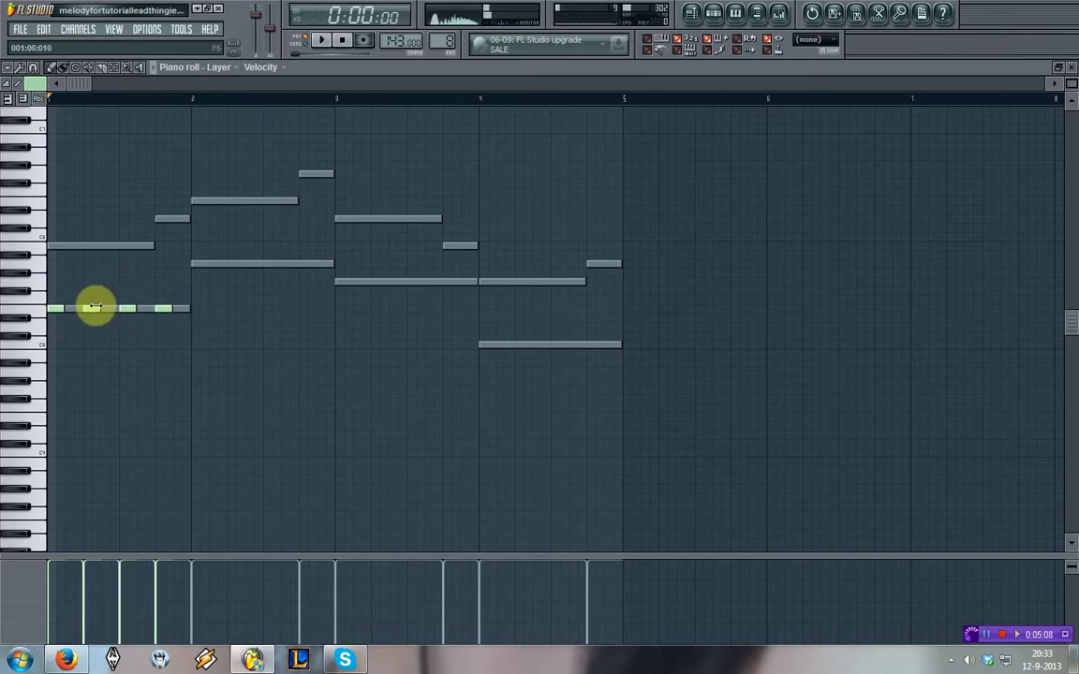
{"action": "key", "text": "ctrl+a"}
{"action": "mouse_move", "coordinate": [126, 307]}
{"action": "left_mouse_down"}
{"action": "mouse_move", "coordinate": [269, 261]}
{"action": "mouse_move", "coordinate": [373, 280]}
{"action": "left_mouse_up"}
{"action": "key", "text": "ctrl+a"}
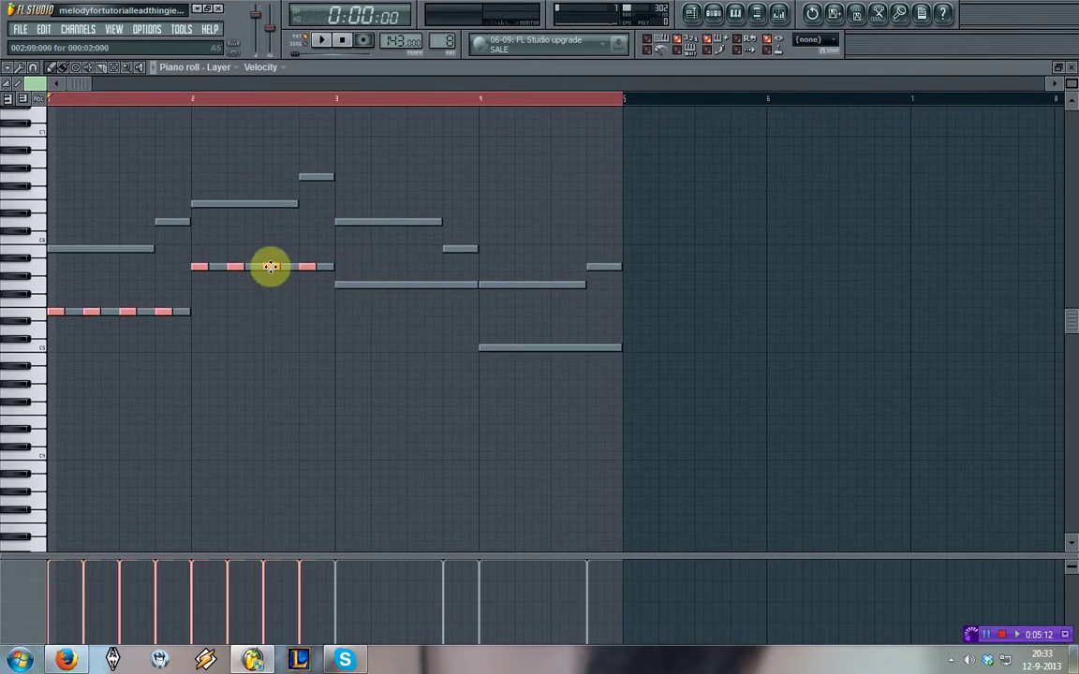
{"action": "left_click_drag", "start_coordinate": [270, 265], "coordinate": [558, 294]}
Select only the four short notes in bar 4, transpose them to C5, and play the pattern.
{"action": "left_click", "coordinate": [113, 69]}
{"action": "left_click_drag", "start_coordinate": [325, 292], "coordinate": [809, 354]}
{"action": "key", "text": "shift+Up"}
{"action": "key", "text": "shift+Up"}
{"action": "key", "text": "shift+Up"}
{"action": "key", "text": "shift+Up"}
{"action": "key", "text": "shift+Up"}
{"action": "key", "text": "shift+Up"}
{"action": "key", "text": "shift+Down"}
{"action": "key", "text": "shift+Down"}
{"action": "key", "text": "shift+Down"}
{"action": "key", "text": "shift+Down"}
{"action": "key", "text": "shift+Down"}
{"action": "key", "text": "shift+Down"}
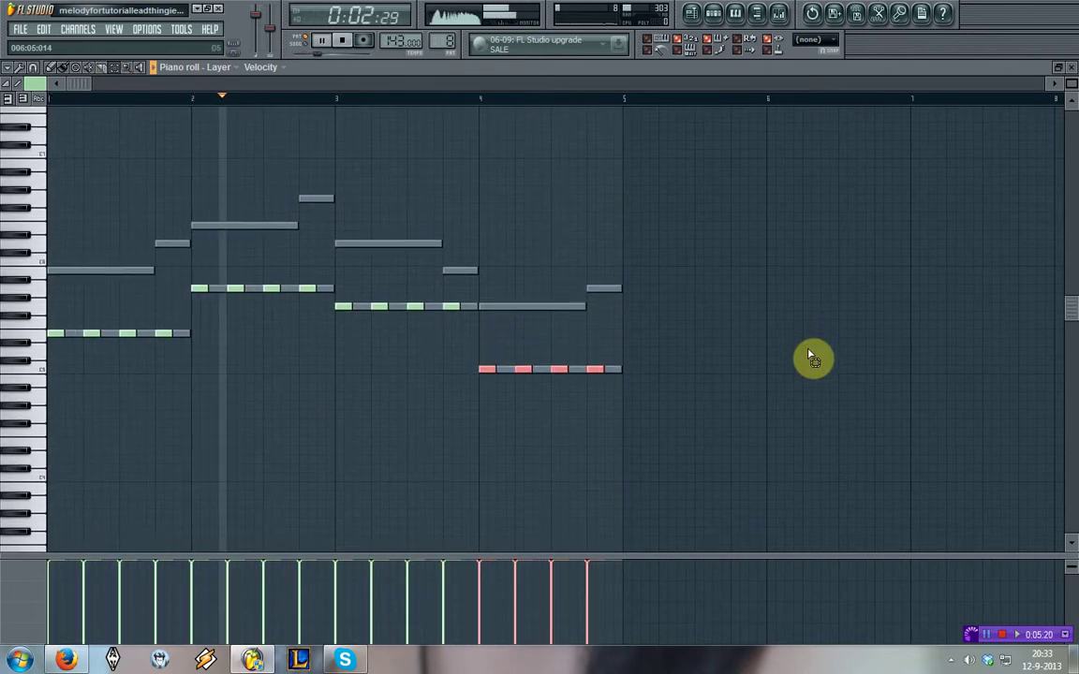
Deselect the notes and add short off-beat notes in bar 1, three on B5 and a final one on D6, and play the pattern.
{"action": "left_click", "coordinate": [808, 354]}
{"action": "left_click", "coordinate": [52, 68]}
{"action": "key", "text": "space"}
{"action": "left_click", "coordinate": [69, 271]}
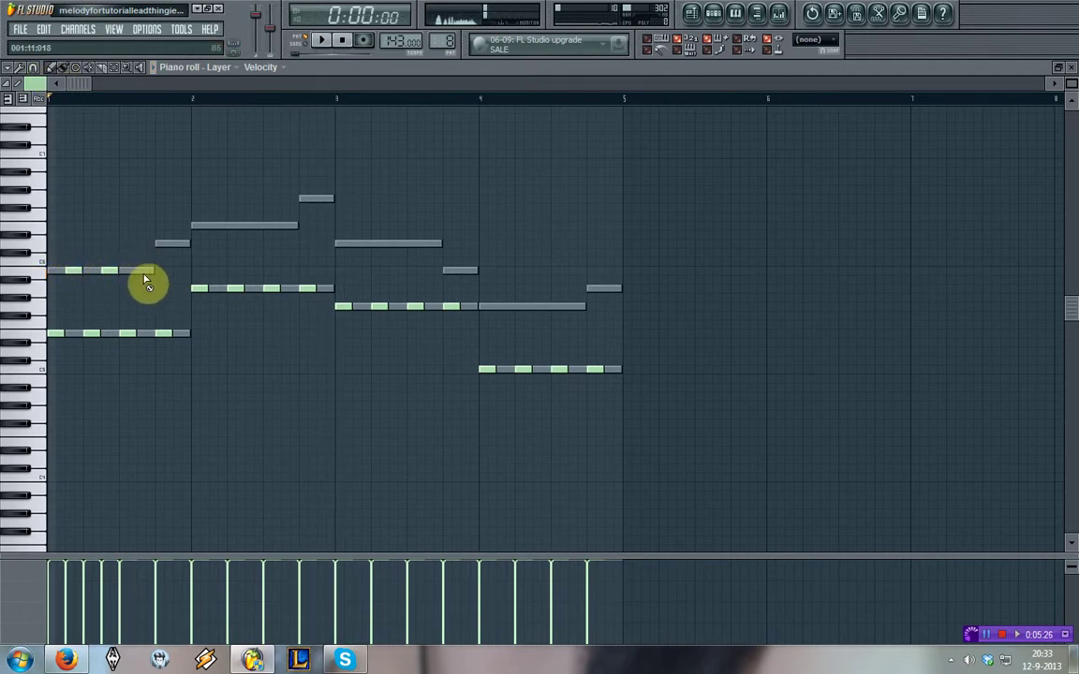
{"action": "left_click", "coordinate": [173, 245]}
{"action": "key", "text": "space"}
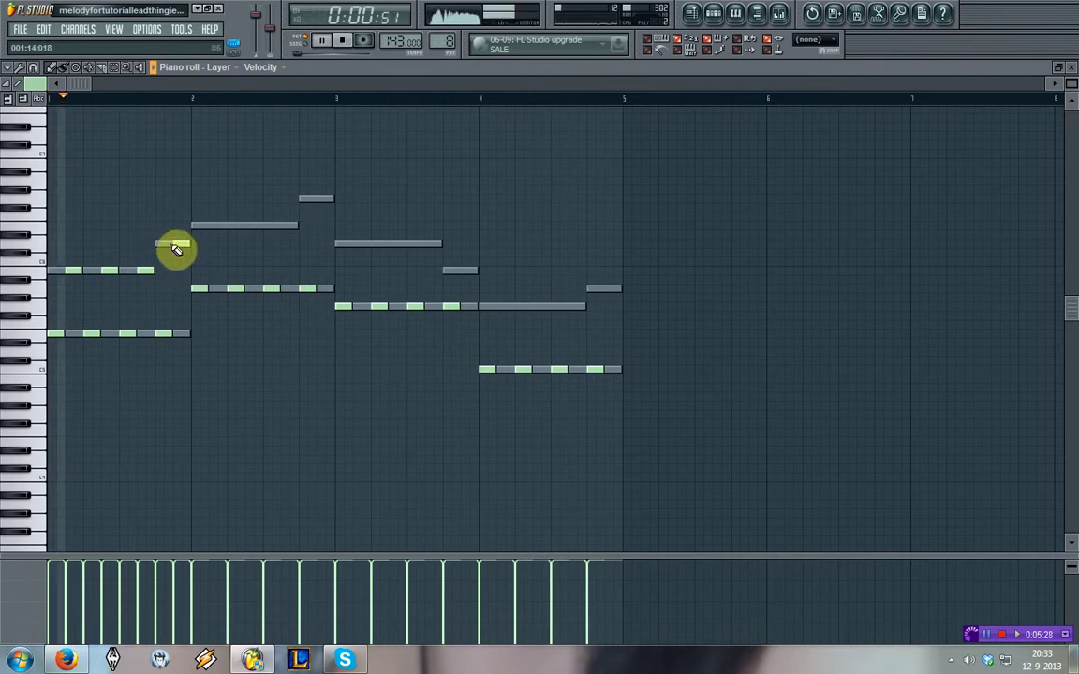
Add short off-beat notes in bar 2, three on E6 and a final one on G6, and replay the pattern.
{"action": "left_click", "coordinate": [220, 226]}
{"action": "left_click", "coordinate": [245, 226]}
{"action": "left_click", "coordinate": [287, 227]}
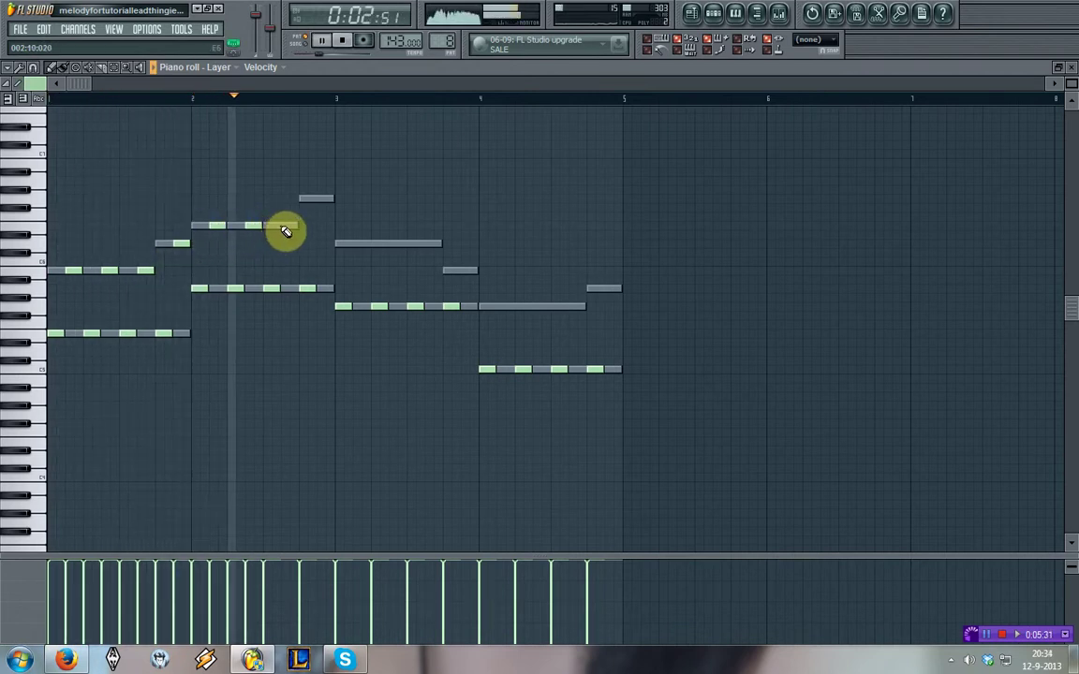
{"action": "left_click", "coordinate": [324, 199]}
{"action": "key", "text": "space"}
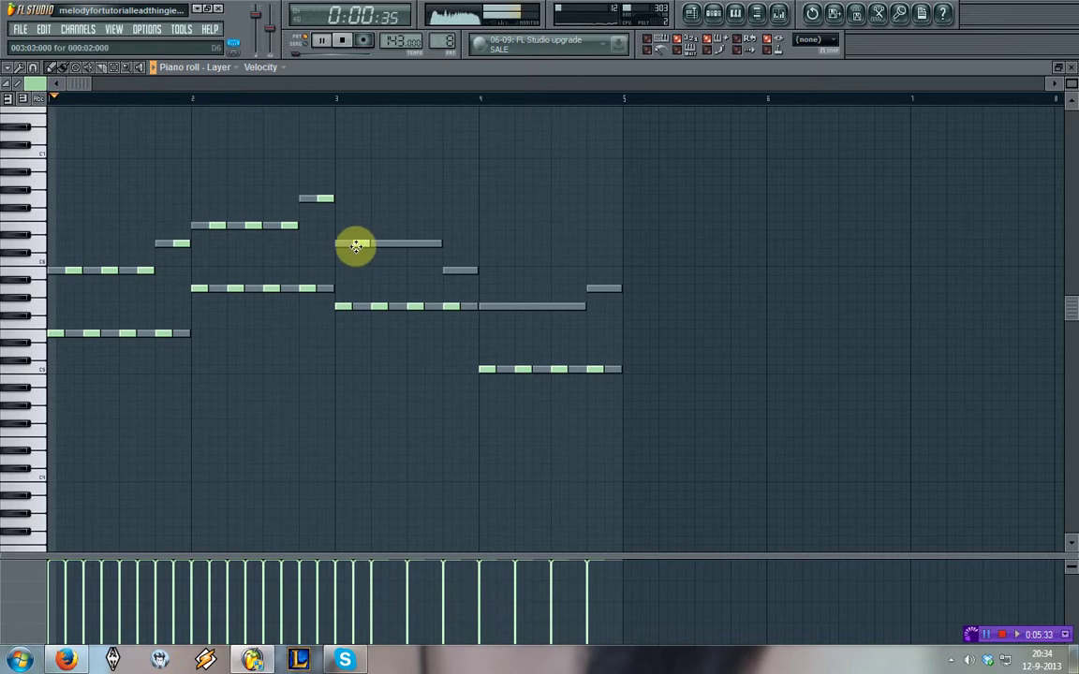
Add short off-beat notes: three D6 and one B5 in bar 3, and three G5 in bar 4.
{"action": "left_click", "coordinate": [391, 246]}
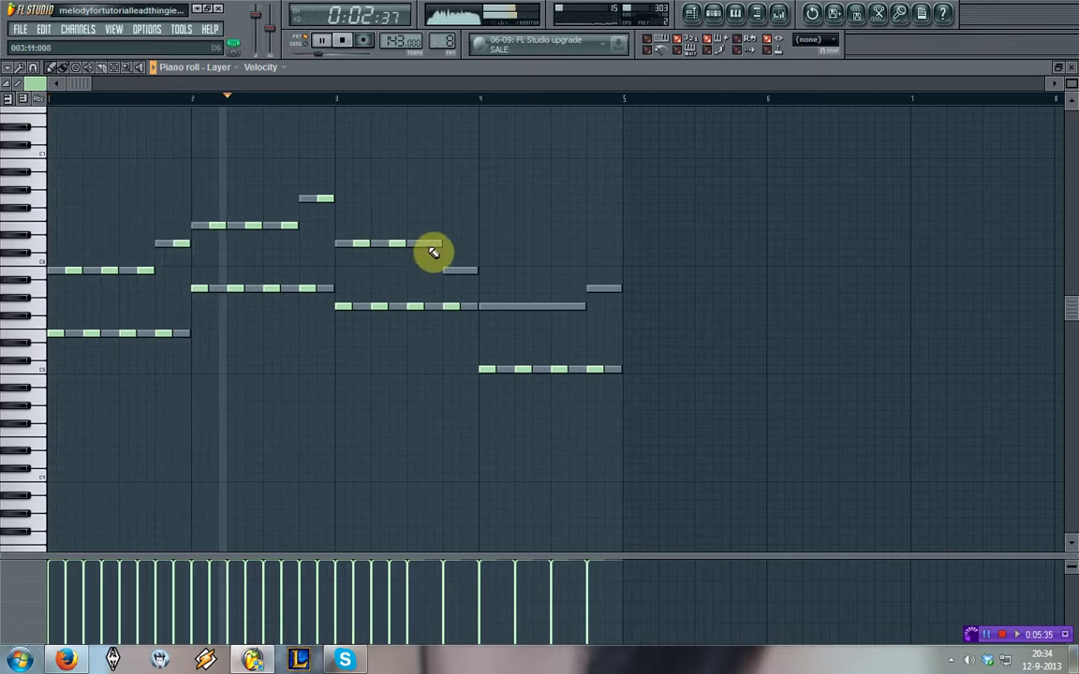
{"action": "left_click", "coordinate": [422, 244]}
{"action": "left_click", "coordinate": [464, 271]}
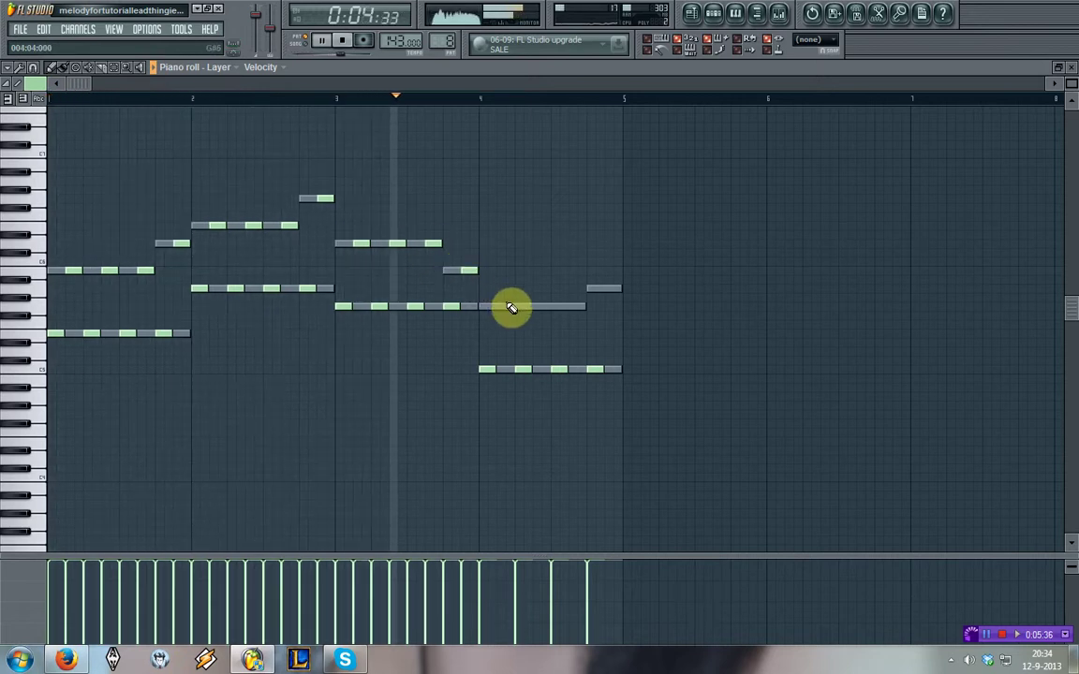
{"action": "left_click", "coordinate": [506, 306]}
{"action": "left_click", "coordinate": [541, 306]}
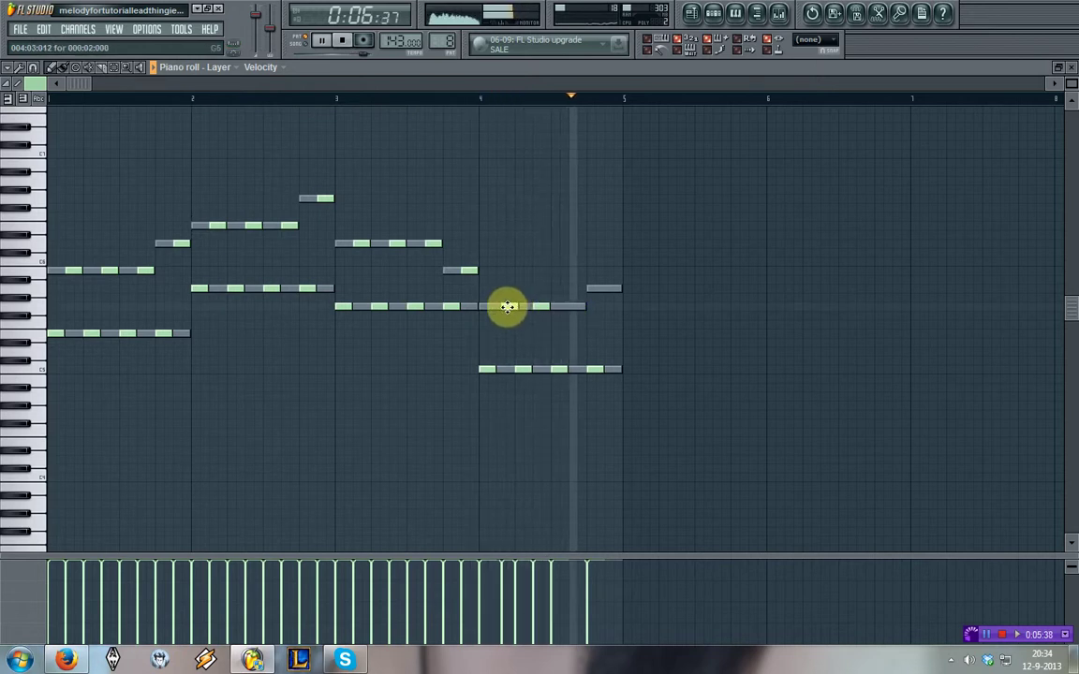
{"action": "left_click", "coordinate": [577, 306]}
Try rearranging the order and spacing of the short notes at the end of bar 1, auditioning each variation.
{"action": "key", "text": "space"}
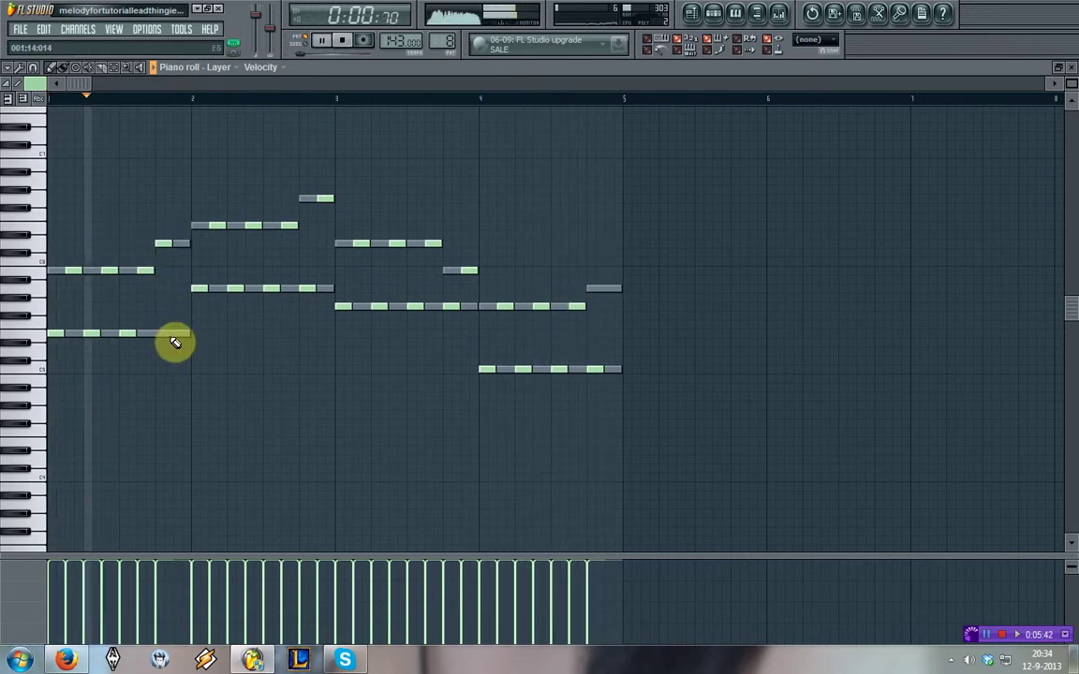
{"action": "key", "text": "space"}
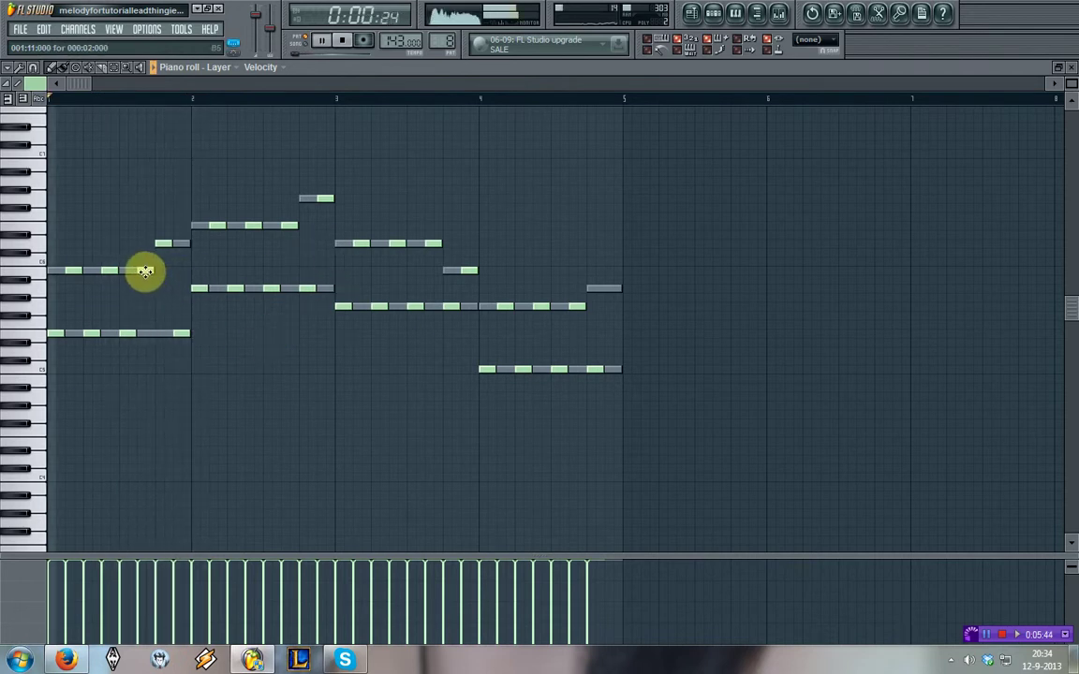
{"action": "right_click", "coordinate": [145, 272]}
{"action": "key", "text": "space"}
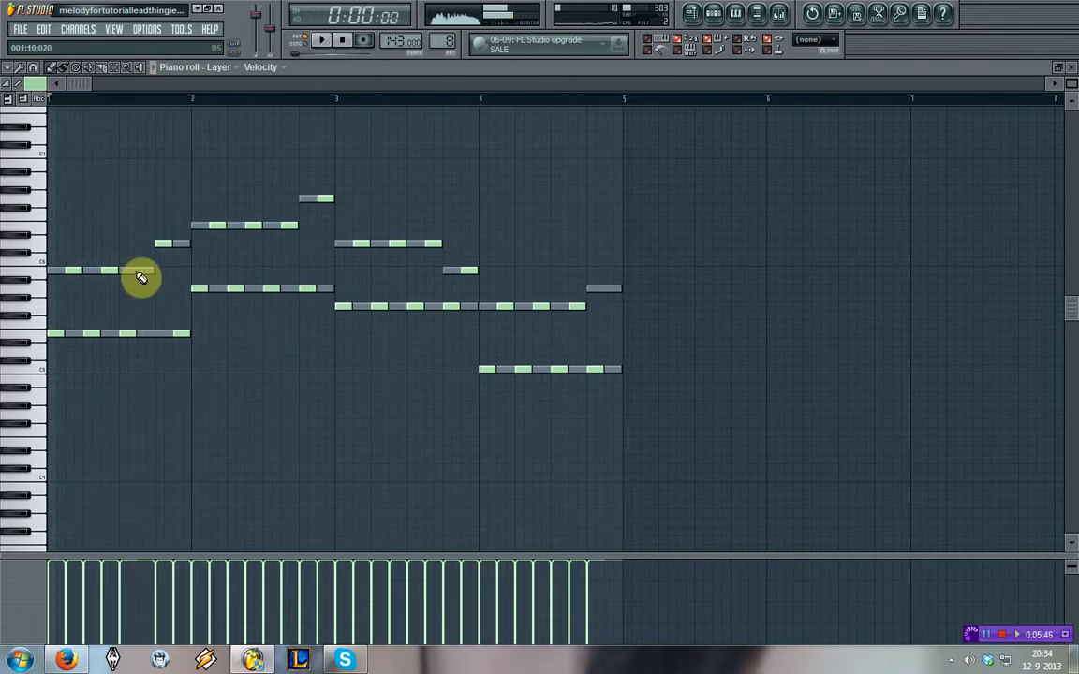
{"action": "left_click", "coordinate": [144, 333]}
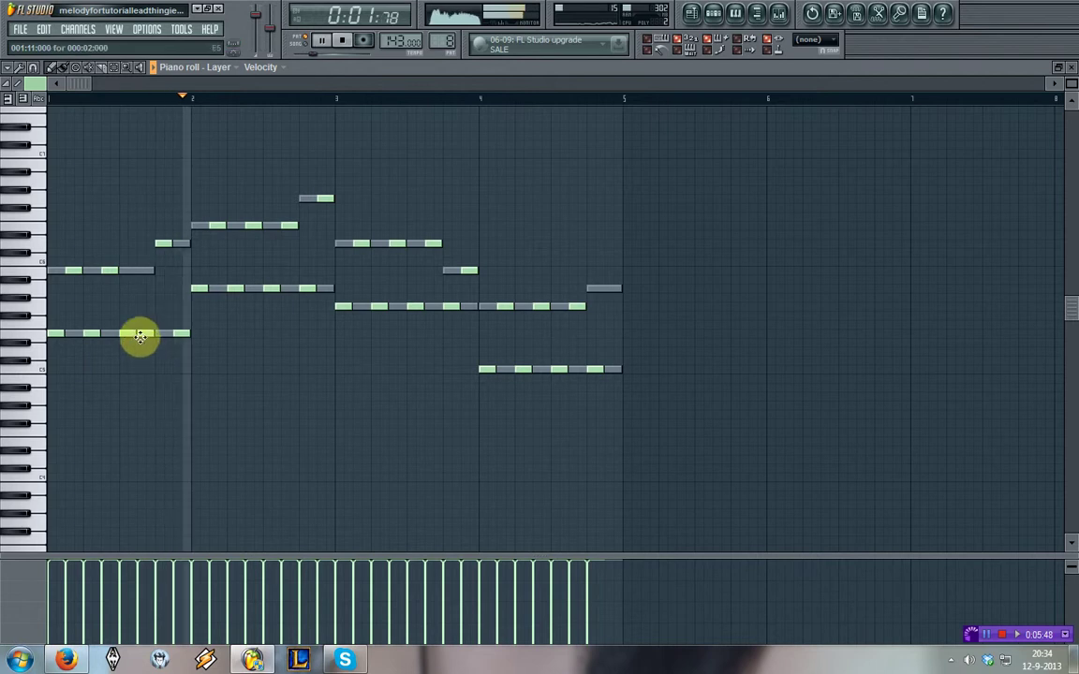
{"action": "left_click_drag", "start_coordinate": [142, 335], "coordinate": [142, 274]}
{"action": "key", "text": "space"}
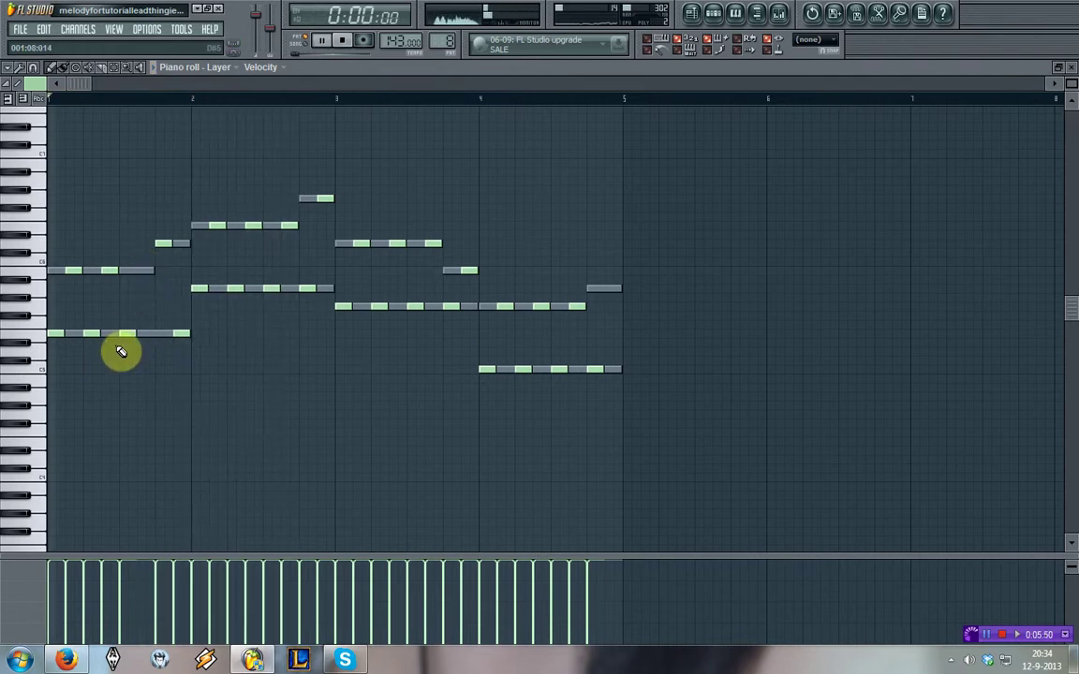
{"action": "key", "text": "space"}
{"action": "left_click_drag", "start_coordinate": [121, 335], "coordinate": [142, 333]}
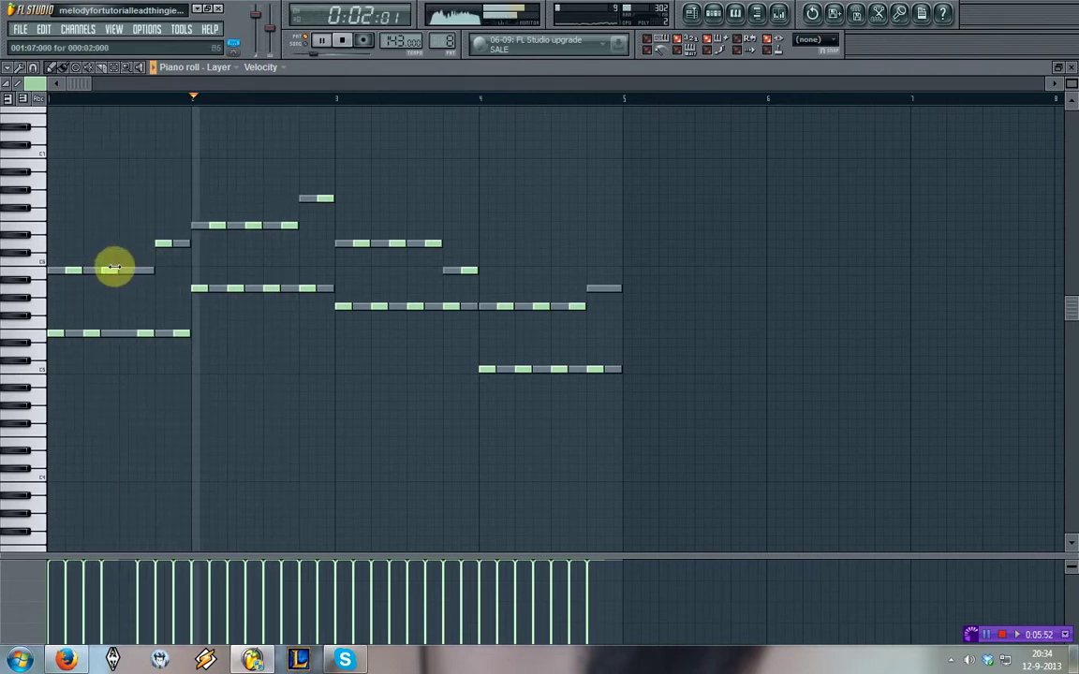
{"action": "key", "text": "space"}
{"action": "left_click_drag", "start_coordinate": [114, 270], "coordinate": [132, 272]}
{"action": "key", "text": "space"}
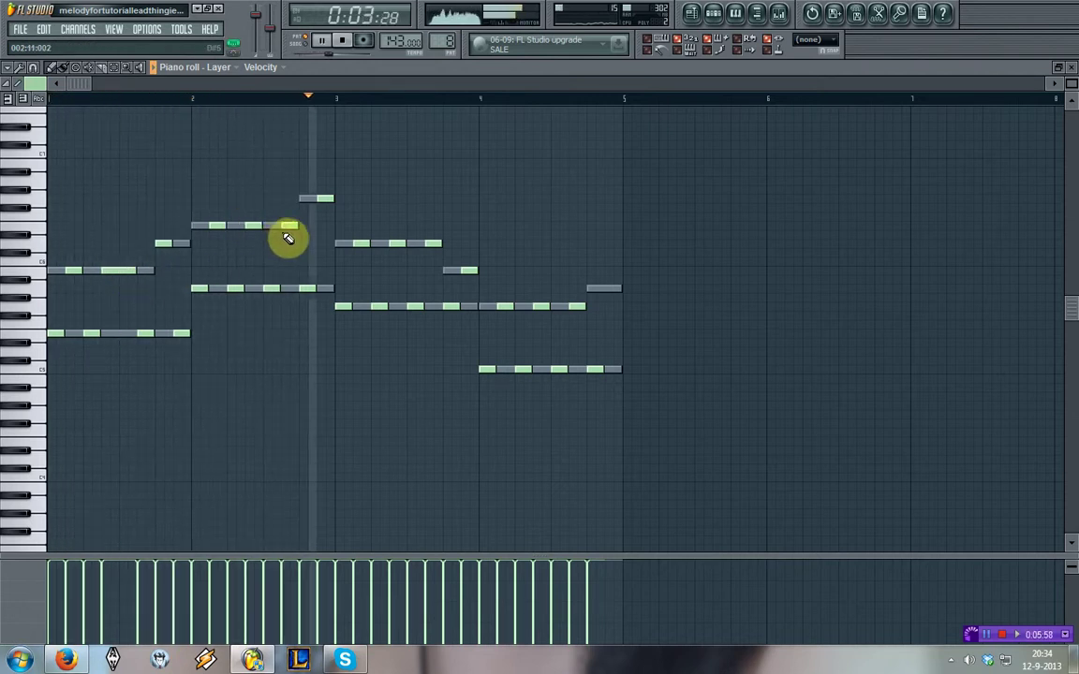
Add a short A5 at the end of bar 4, transpose all notes down one octave, and play the pattern.
{"action": "key", "text": "space"}
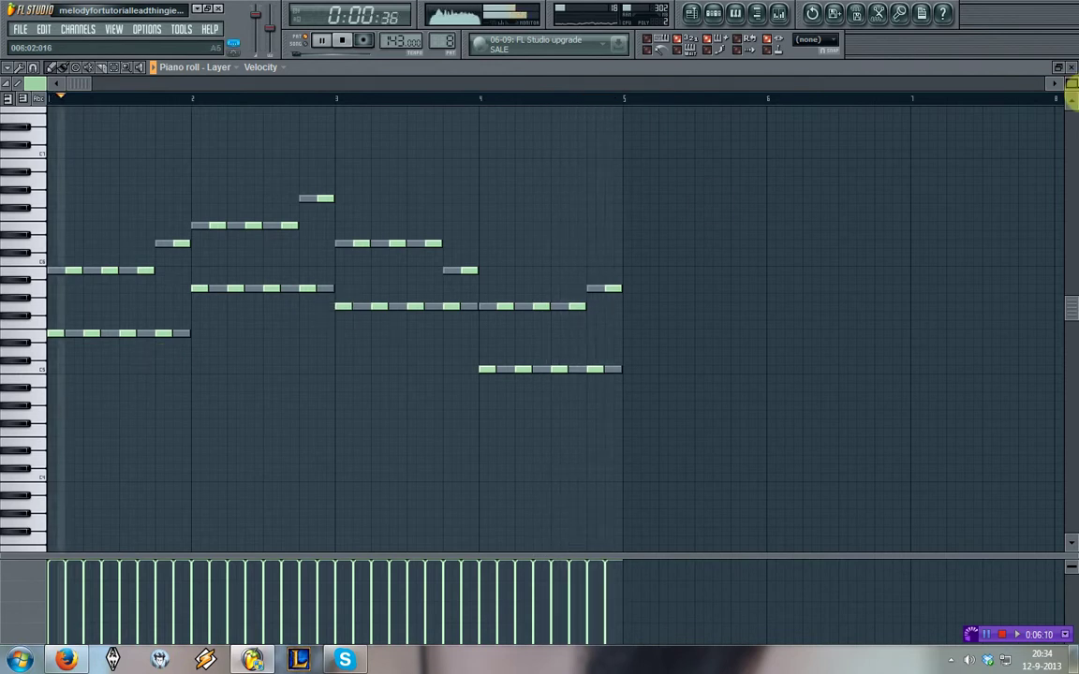
{"action": "key", "text": "ctrl+a"}
{"action": "key", "text": "ctrl+Down"}
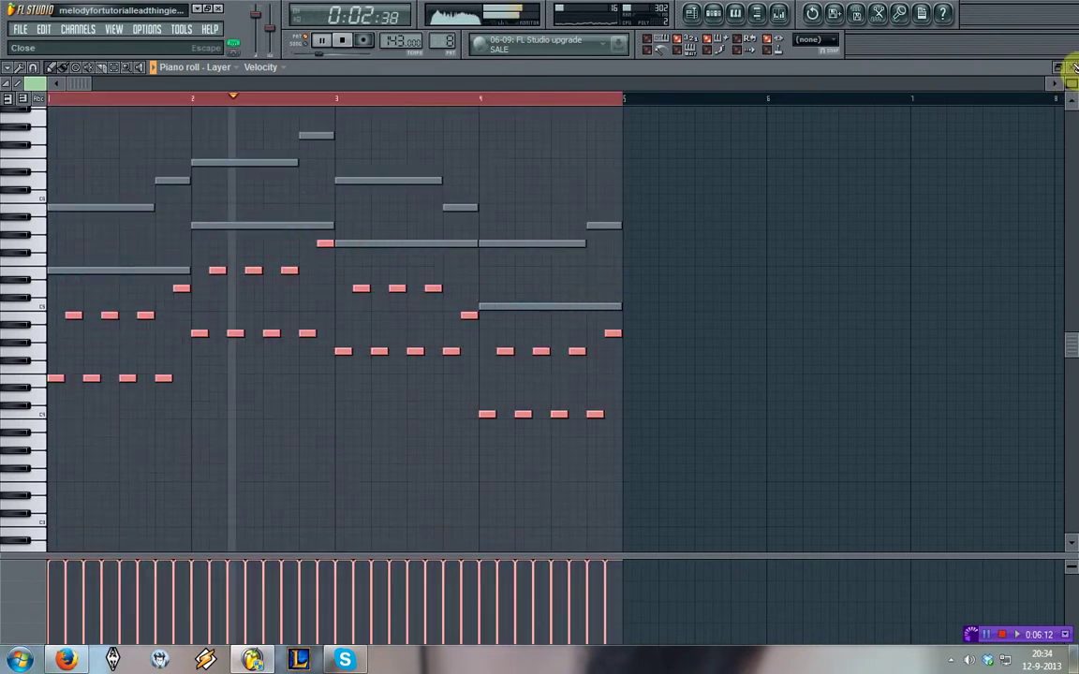
{"action": "key", "text": "space"}
{"action": "key", "text": "space"}
{"action": "key", "text": "ctrl+d"}
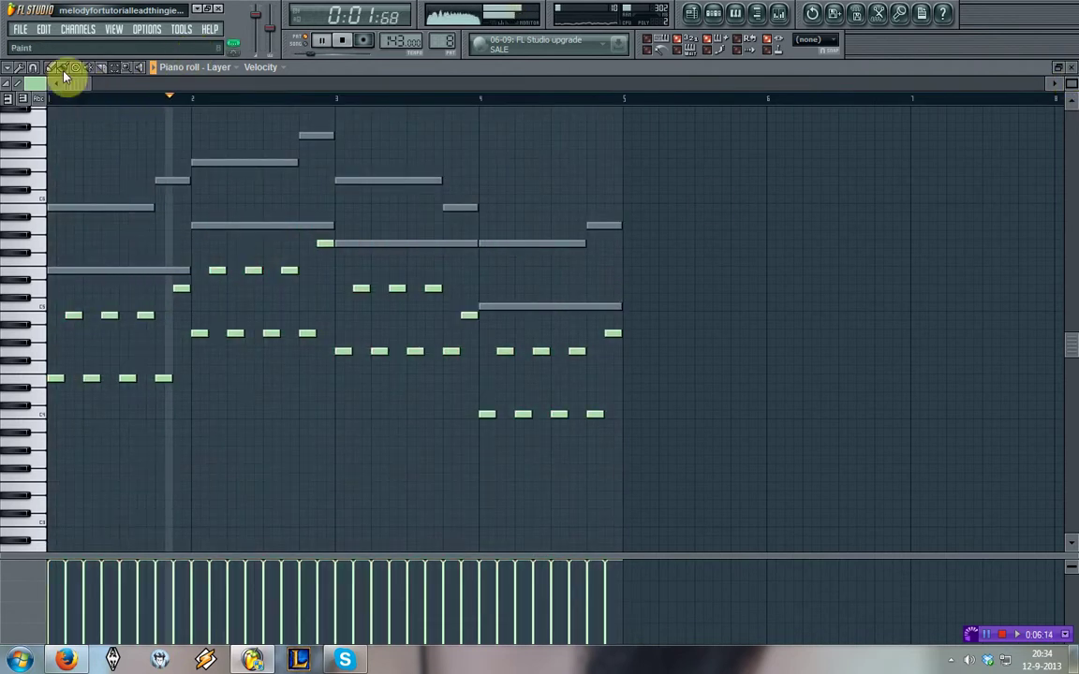
{"action": "scroll", "coordinate": [111, 138], "scroll_direction": "up", "scroll_amount": 4}
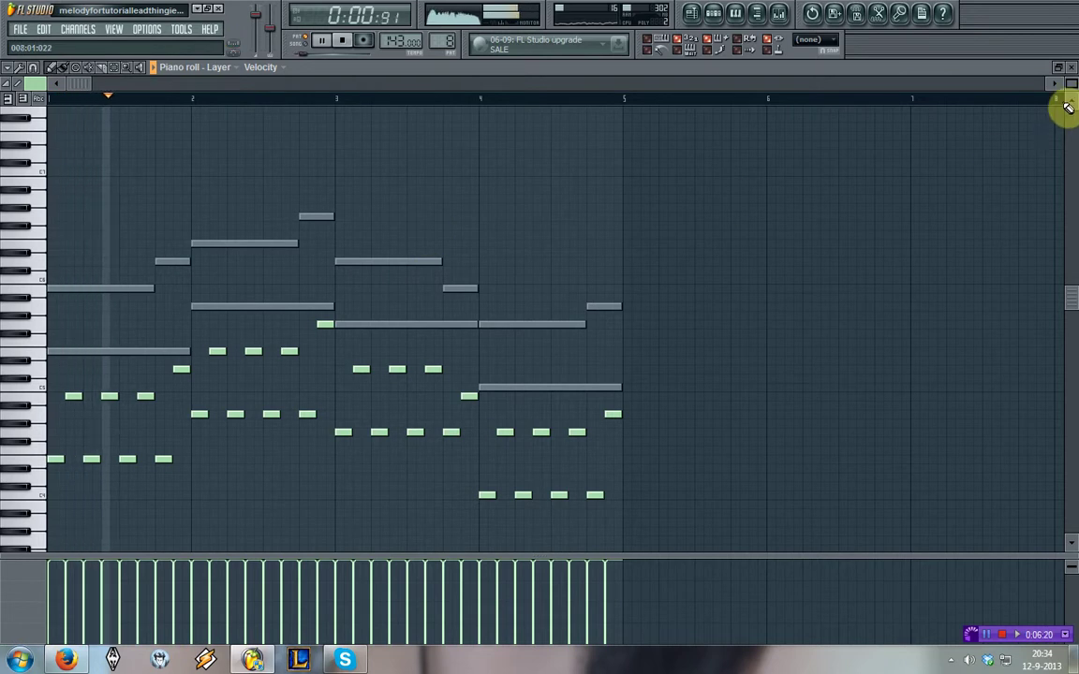
Move each bar's last off-beat note to match that bar's other off-beats: B4, E5, D5 and G4 in bars 1 to 4.
{"action": "key", "text": "space"}
{"action": "left_click_drag", "start_coordinate": [178, 369], "coordinate": [176, 400]}
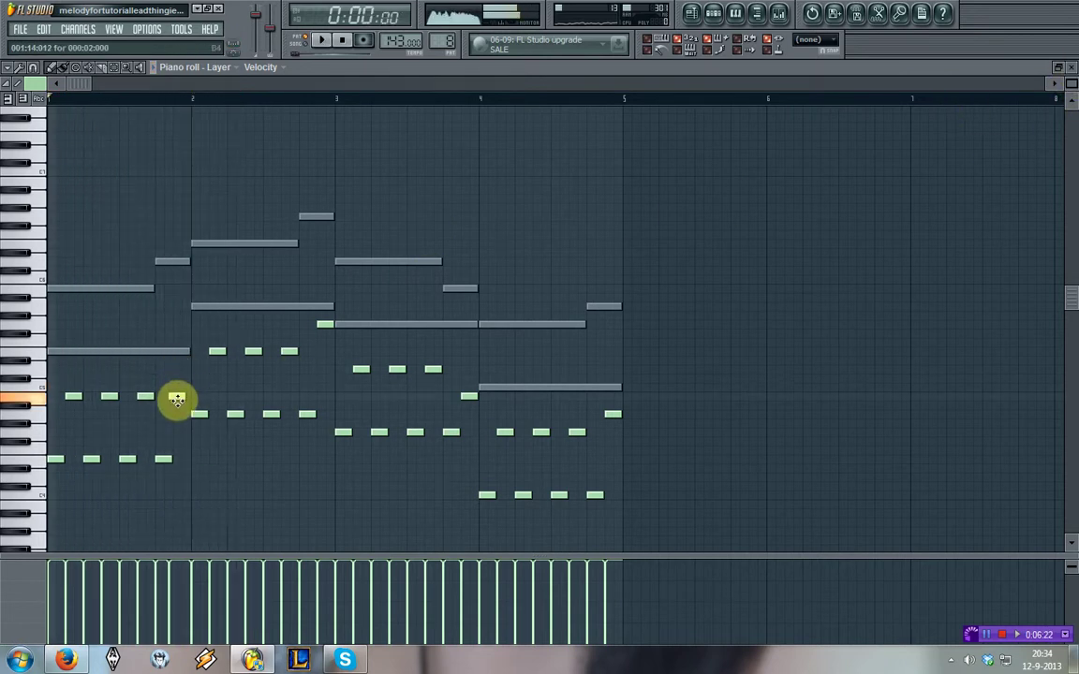
{"action": "left_click_drag", "start_coordinate": [318, 325], "coordinate": [316, 351]}
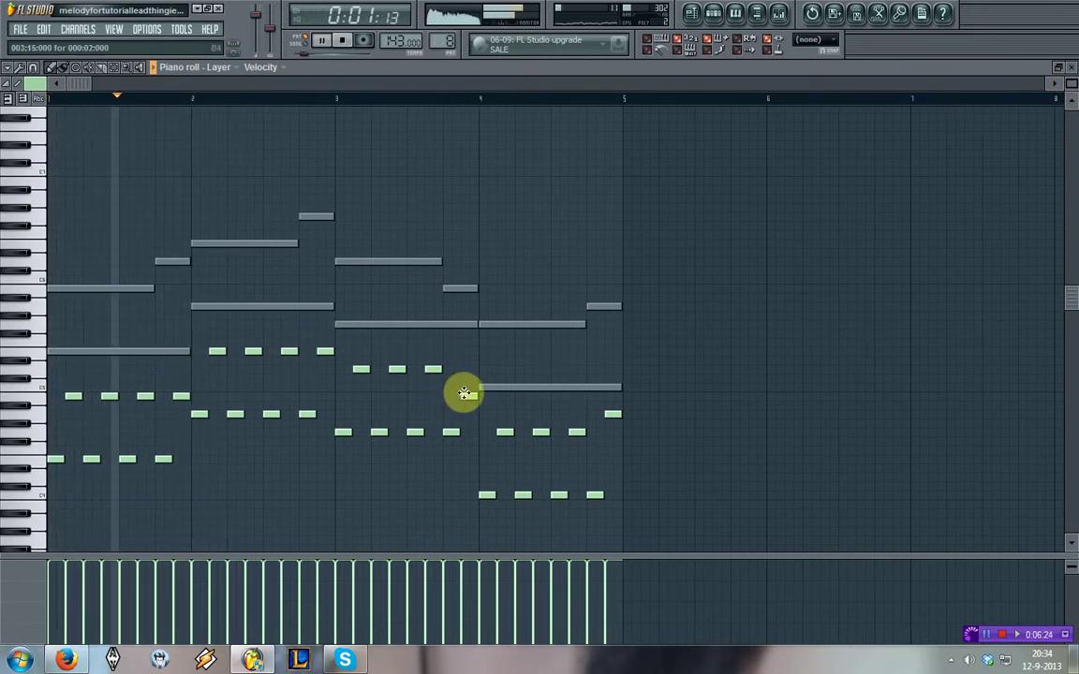
{"action": "left_click_drag", "start_coordinate": [465, 394], "coordinate": [460, 366]}
{"action": "left_click_drag", "start_coordinate": [612, 416], "coordinate": [608, 432]}
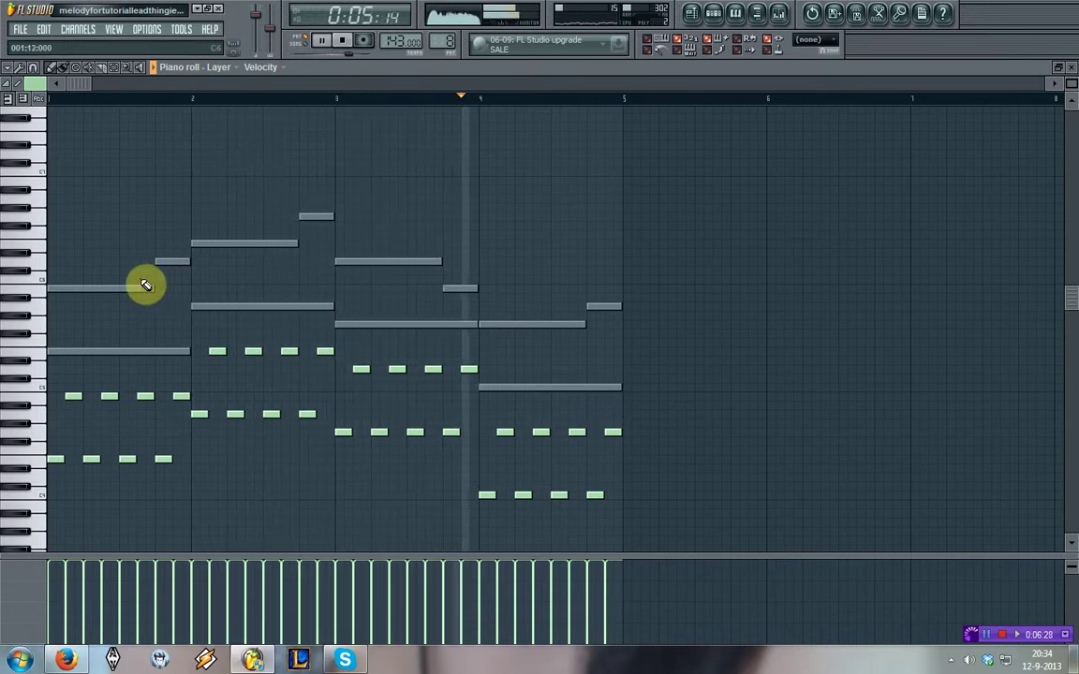
Add shorter lead notes B5, B5, D6 and B5 in bar 1, with an E6 at the start of bar 2.
{"action": "key", "text": "space"}
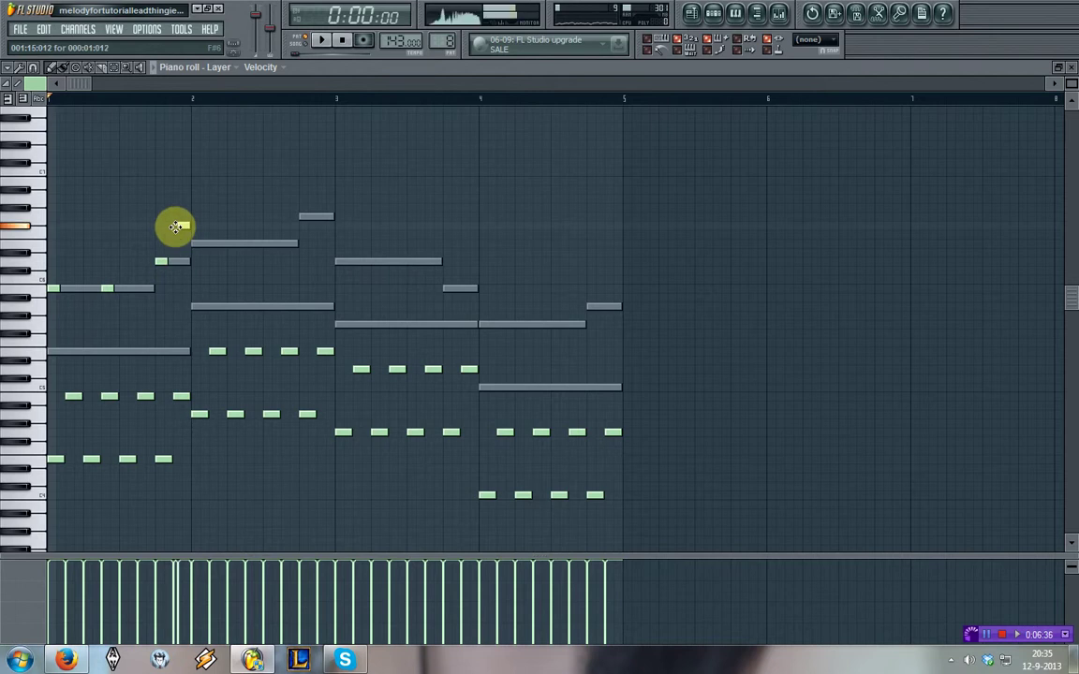
{"action": "left_click_drag", "start_coordinate": [182, 235], "coordinate": [178, 235]}
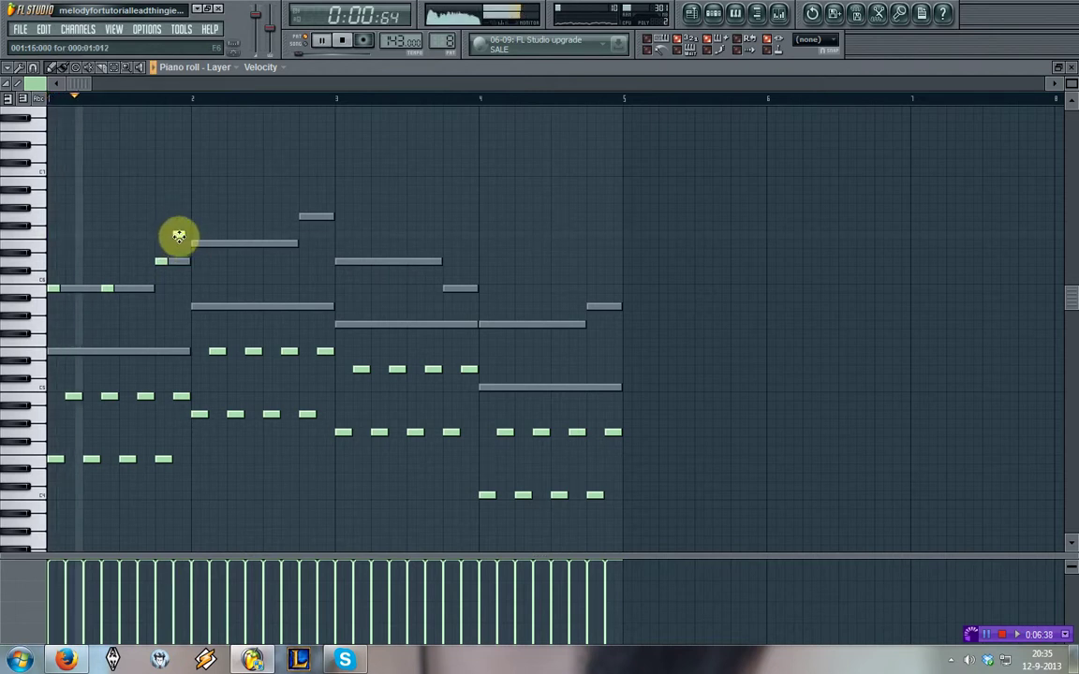
{"action": "left_click", "coordinate": [195, 244]}
{"action": "key", "text": "space"}
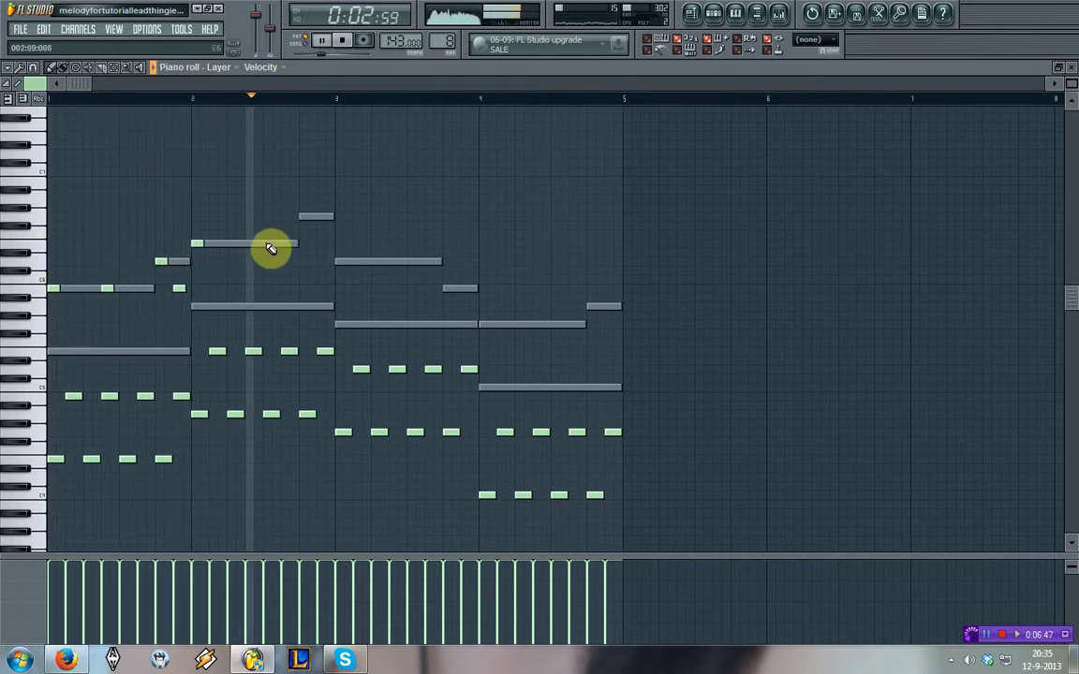
Complete bar 2's lead with E6, A6 and G6, add D6, D6, B5 and A5 in bar 3, and start bar 4 with G5.
{"action": "key", "text": "space"}
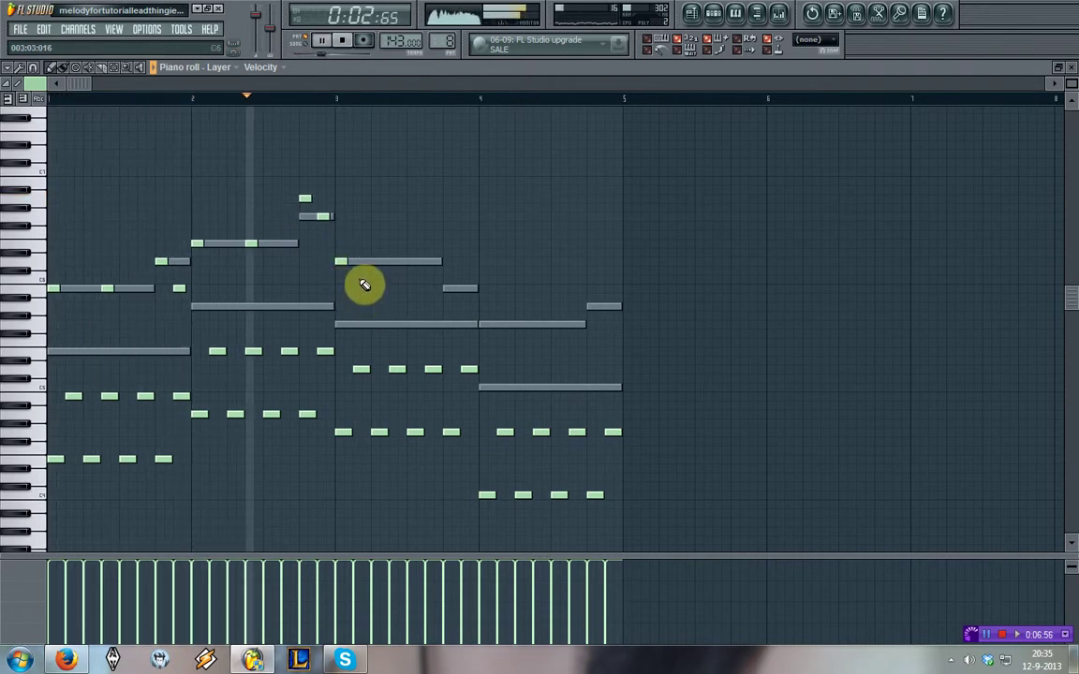
{"action": "key", "text": "space"}
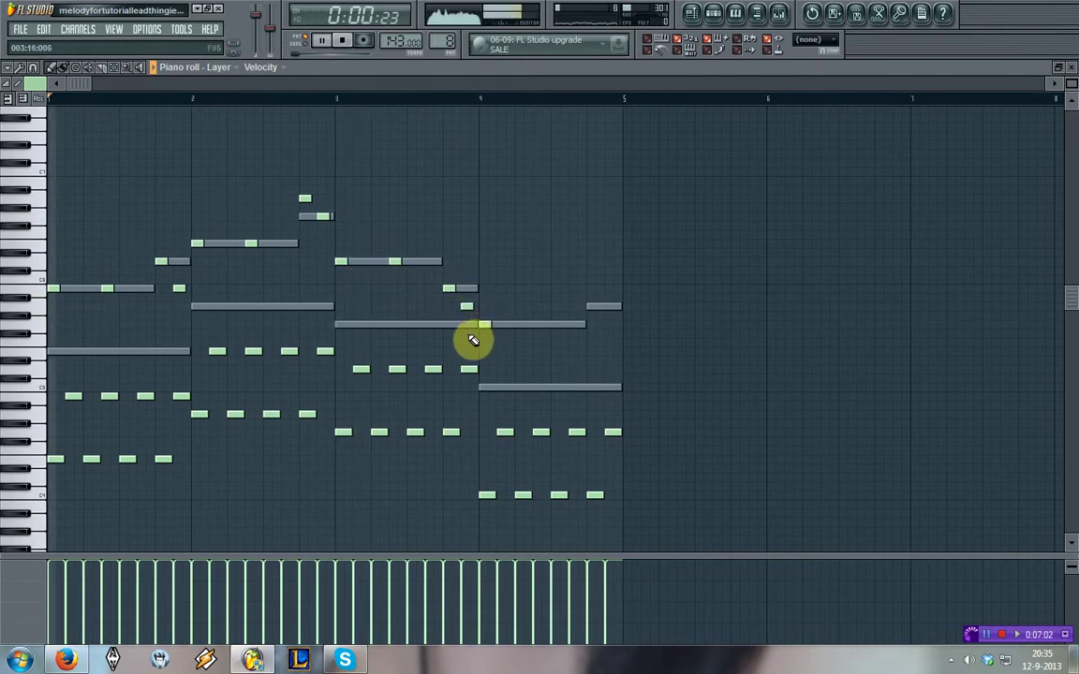
{"action": "mouse_move", "coordinate": [670, 331]}
{"action": "left_mouse_down"}
{"action": "mouse_move", "coordinate": [511, 424]}
{"action": "mouse_move", "coordinate": [53, 549]}
{"action": "left_mouse_up"}
{"action": "left_click", "coordinate": [51, 69]}
{"action": "left_click", "coordinate": [134, 151]}
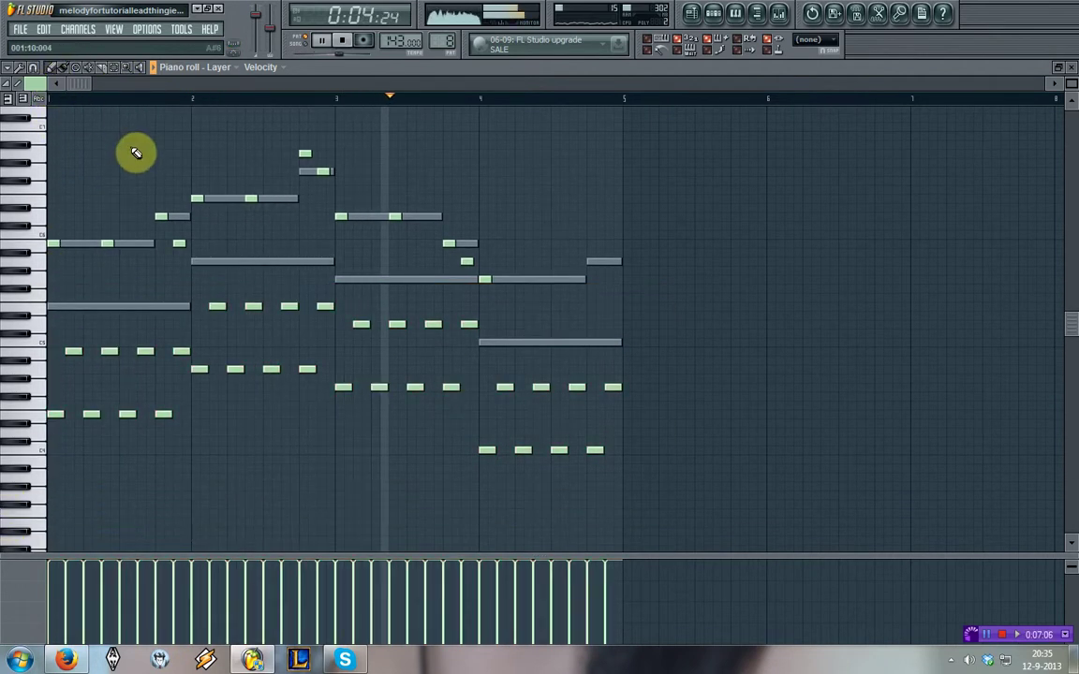
Complete bar 4's lead with two more G5 notes, an A5 and a final C6, auditioning the pattern.
{"action": "left_click", "coordinate": [538, 279]}
{"action": "key", "text": "space"}
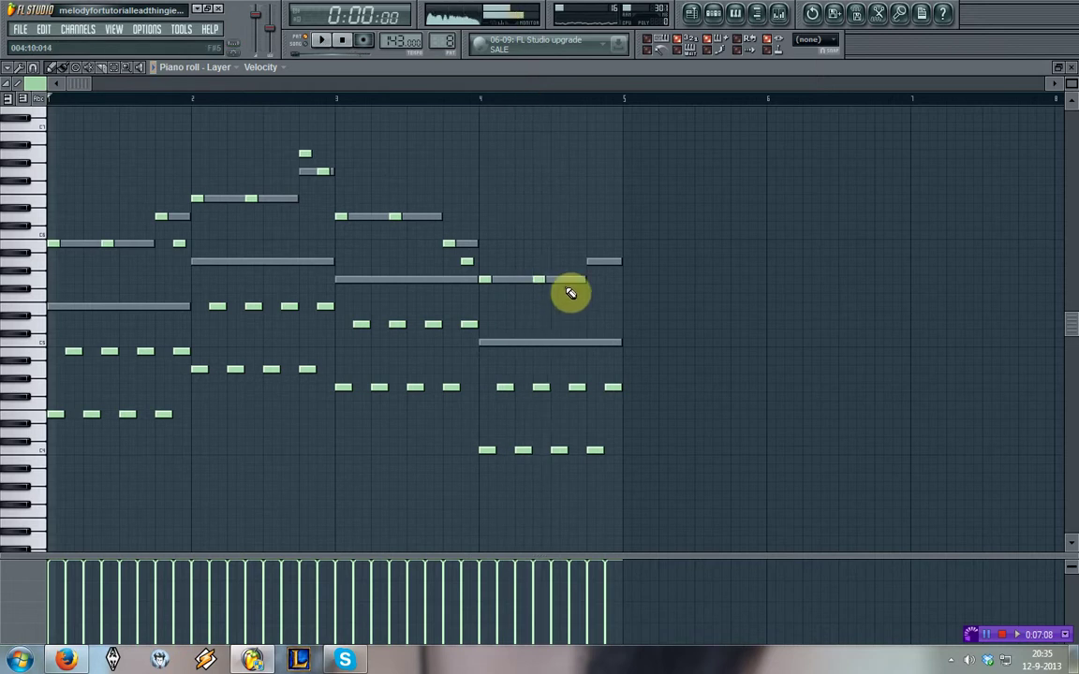
{"action": "key", "text": "space"}
{"action": "left_click", "coordinate": [575, 282]}
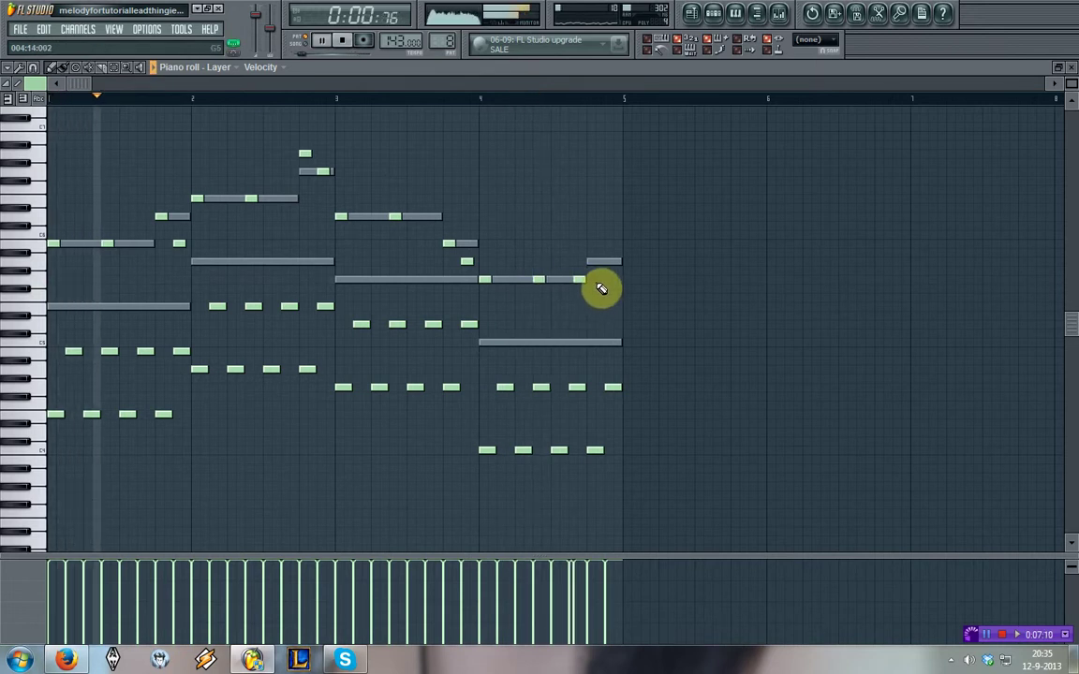
{"action": "left_click_drag", "start_coordinate": [576, 281], "coordinate": [568, 280]}
{"action": "left_click", "coordinate": [590, 263]}
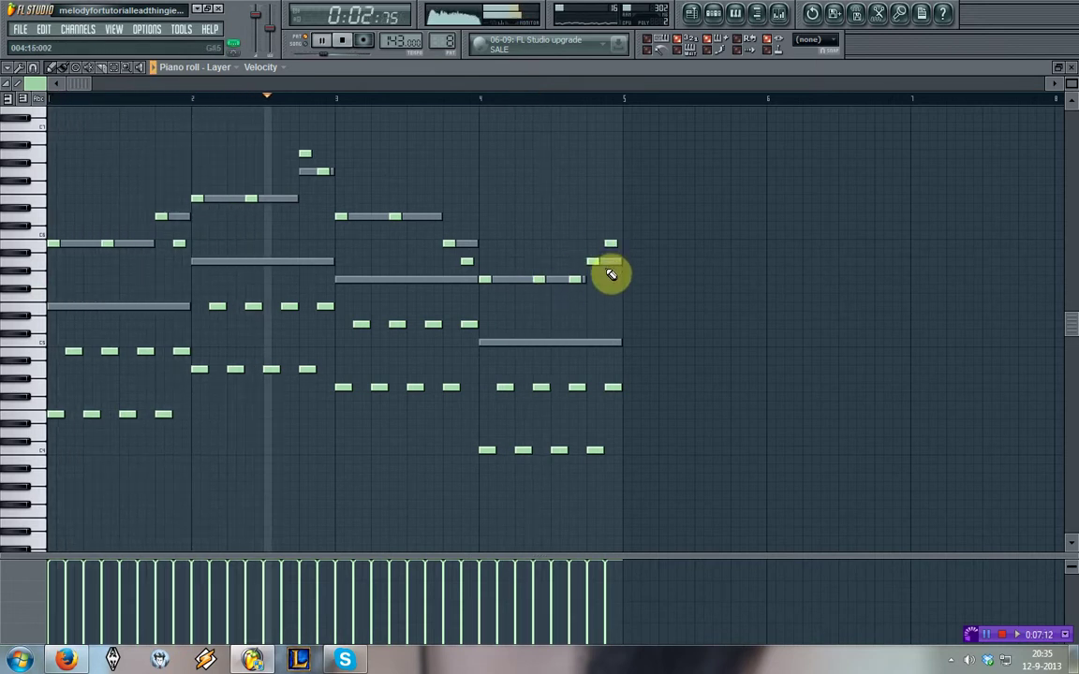
{"action": "left_click", "coordinate": [607, 233]}
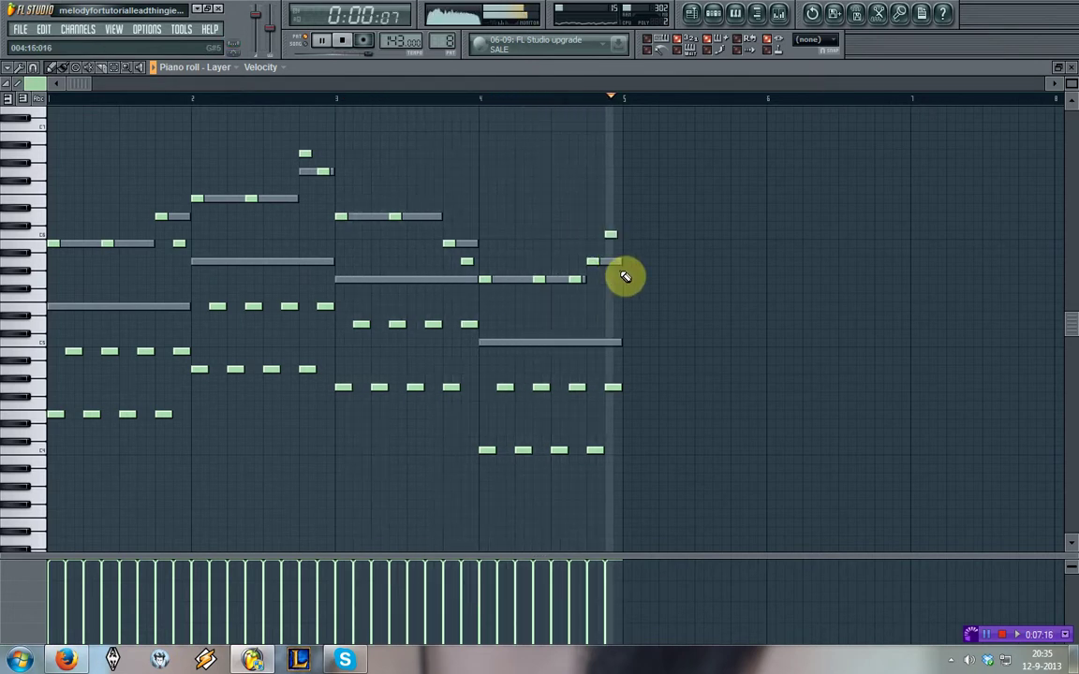
Select all the lower rhythm notes, reduce their velocity to the minimum, deselect them and audition the pattern.
{"action": "left_click", "coordinate": [115, 66]}
{"action": "left_click_drag", "start_coordinate": [660, 322], "coordinate": [646, 520]}
{"action": "left_click_drag", "start_coordinate": [761, 498], "coordinate": [16, 298]}
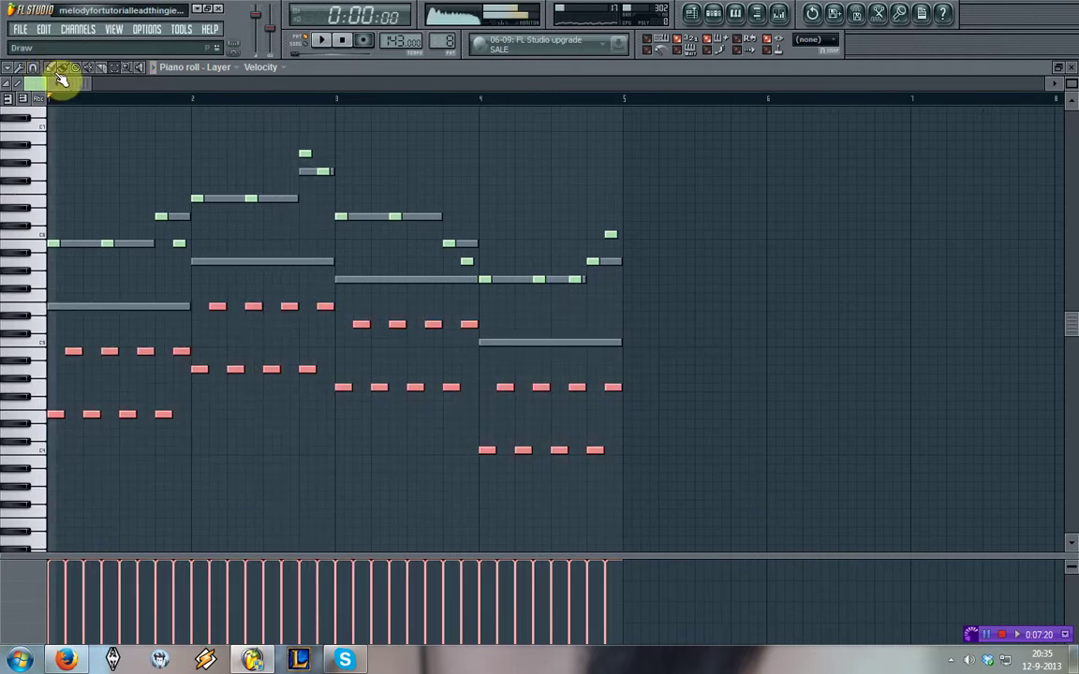
{"action": "key", "text": "space"}
{"action": "mouse_move", "coordinate": [54, 633]}
{"action": "left_mouse_down"}
{"action": "mouse_move", "coordinate": [564, 632]}
{"action": "mouse_move", "coordinate": [548, 665]}
{"action": "mouse_move", "coordinate": [150, 650]}
{"action": "mouse_move", "coordinate": [500, 633]}
{"action": "left_mouse_up"}
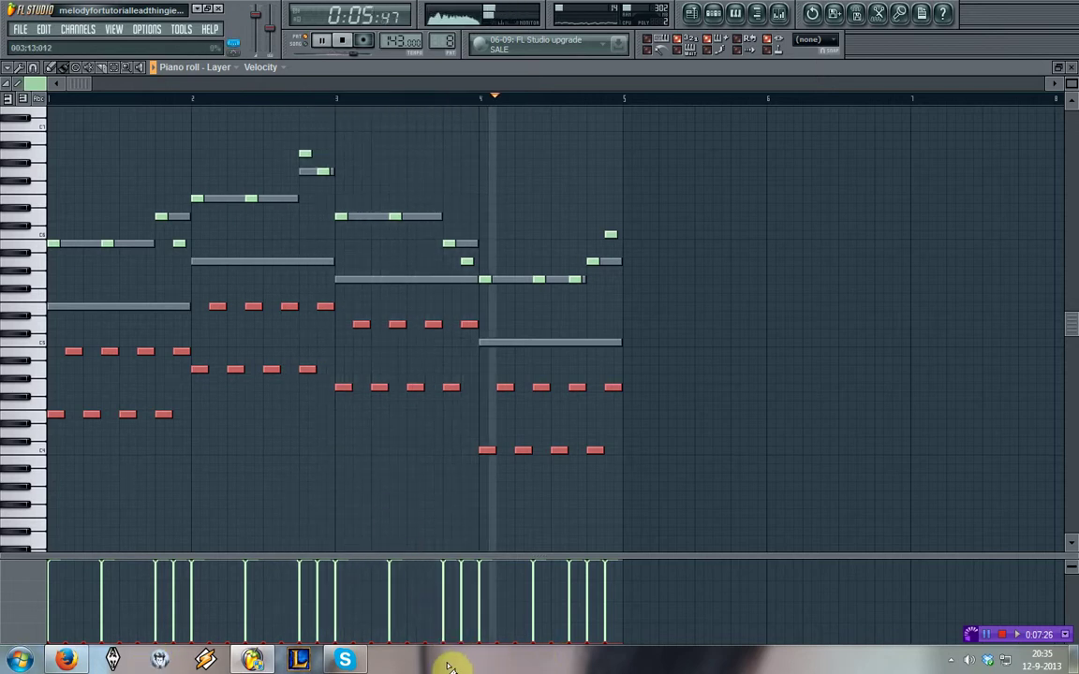
{"action": "left_click", "coordinate": [387, 490]}
{"action": "left_click", "coordinate": [51, 96]}
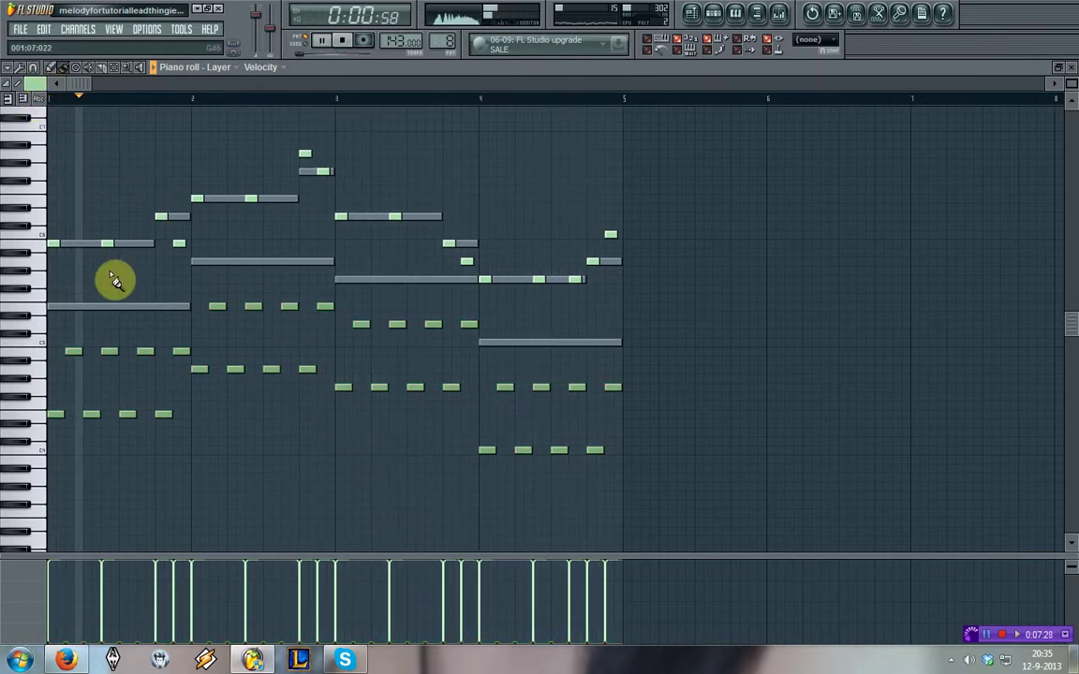
{"action": "key", "text": "space"}
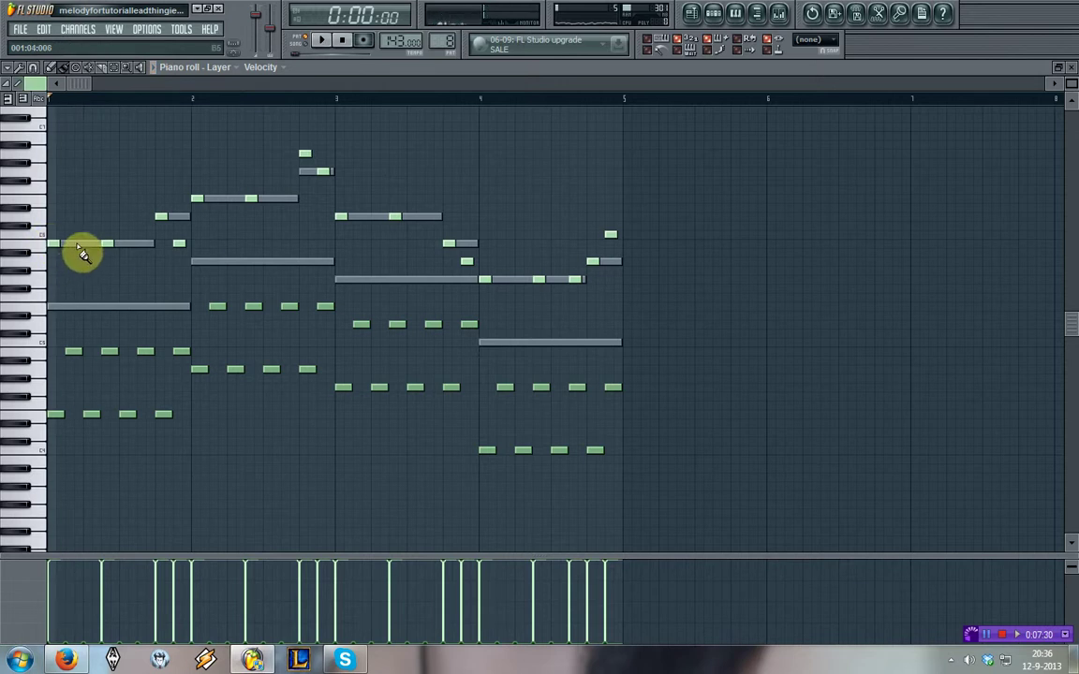
Fill the lead's gaps with B5 and A5 in bar 1, D6 and G6 in bar 2, two D6 notes in bar 3 and G5 in bar 4.
{"action": "left_click_drag", "start_coordinate": [83, 246], "coordinate": [77, 243]}
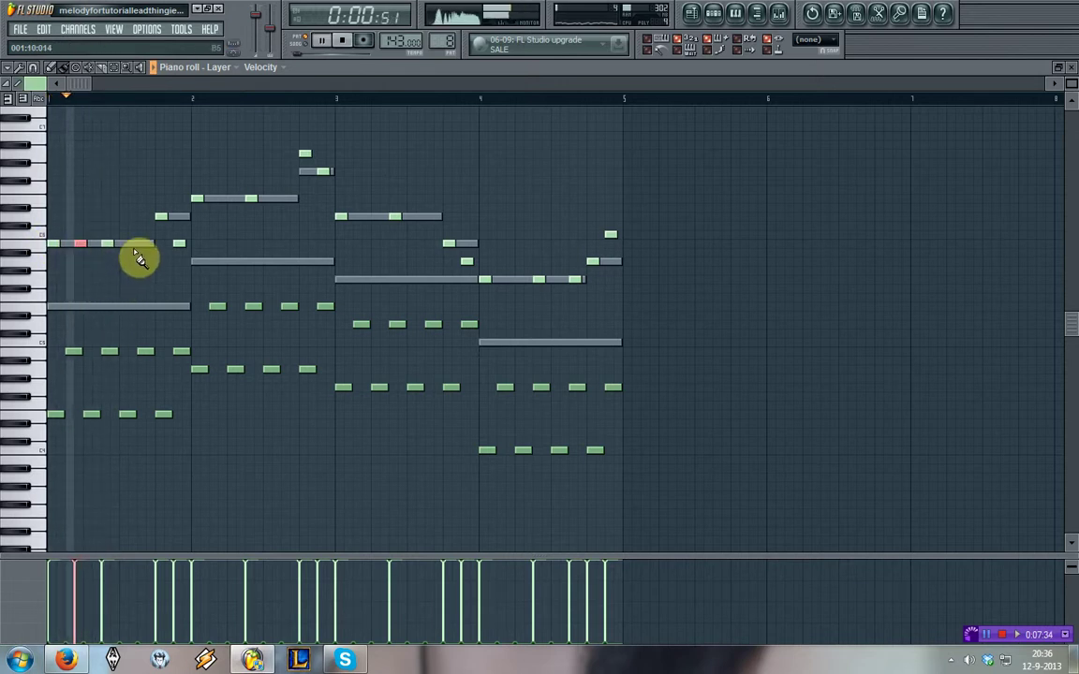
{"action": "key", "text": "space"}
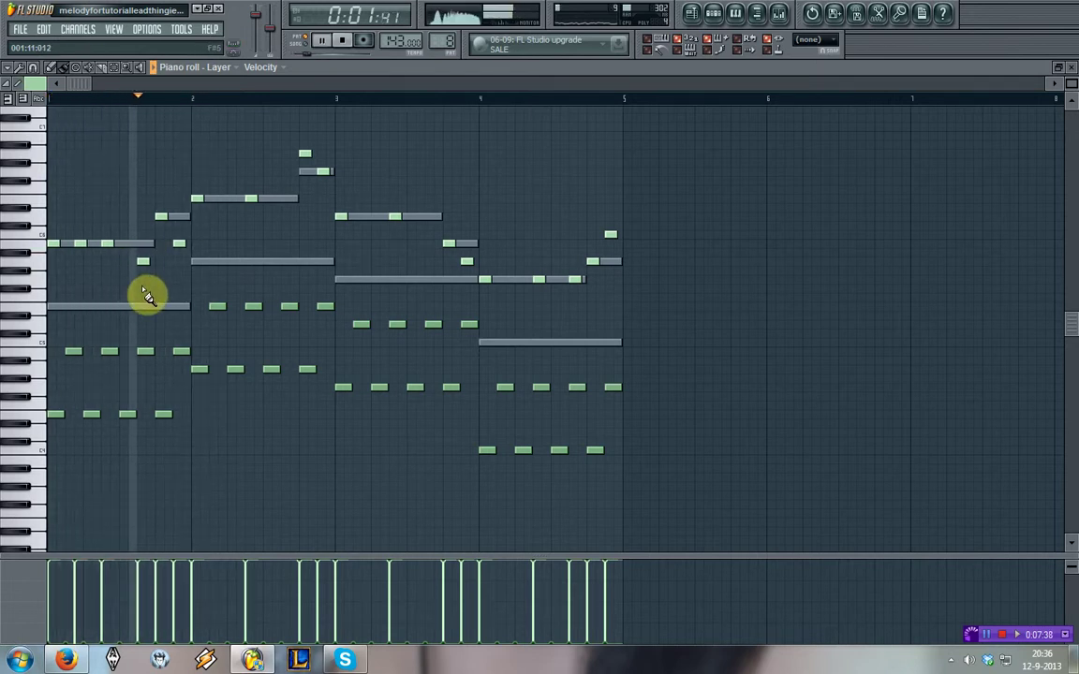
{"action": "left_click", "coordinate": [265, 217]}
{"action": "key", "text": "space"}
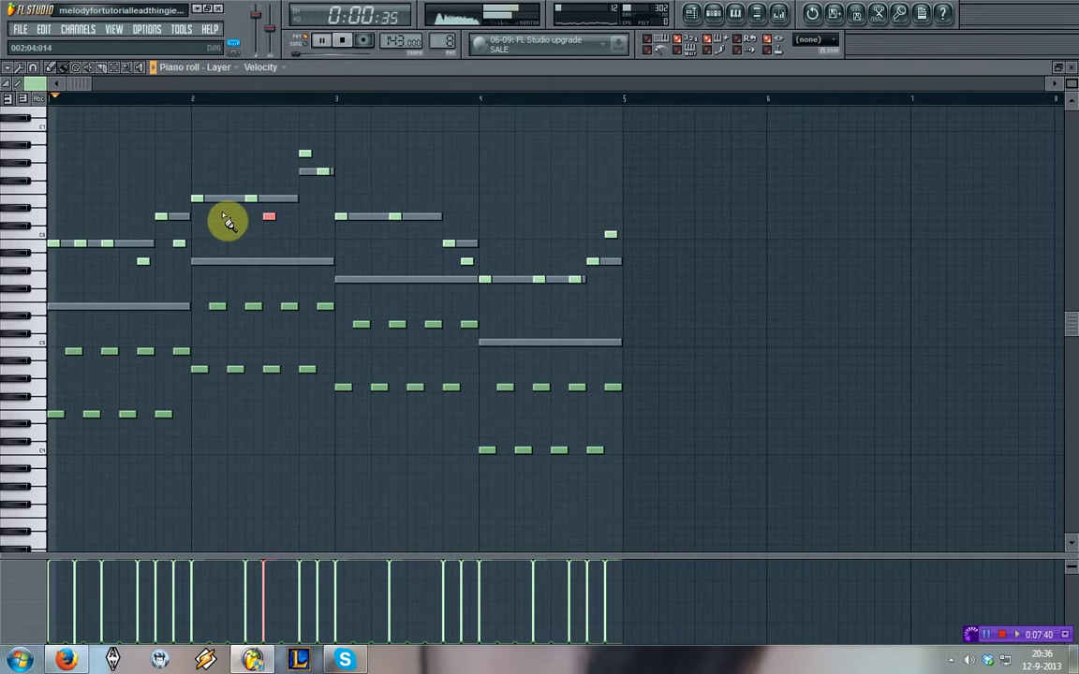
{"action": "left_click", "coordinate": [222, 217]}
{"action": "right_click", "coordinate": [269, 217]}
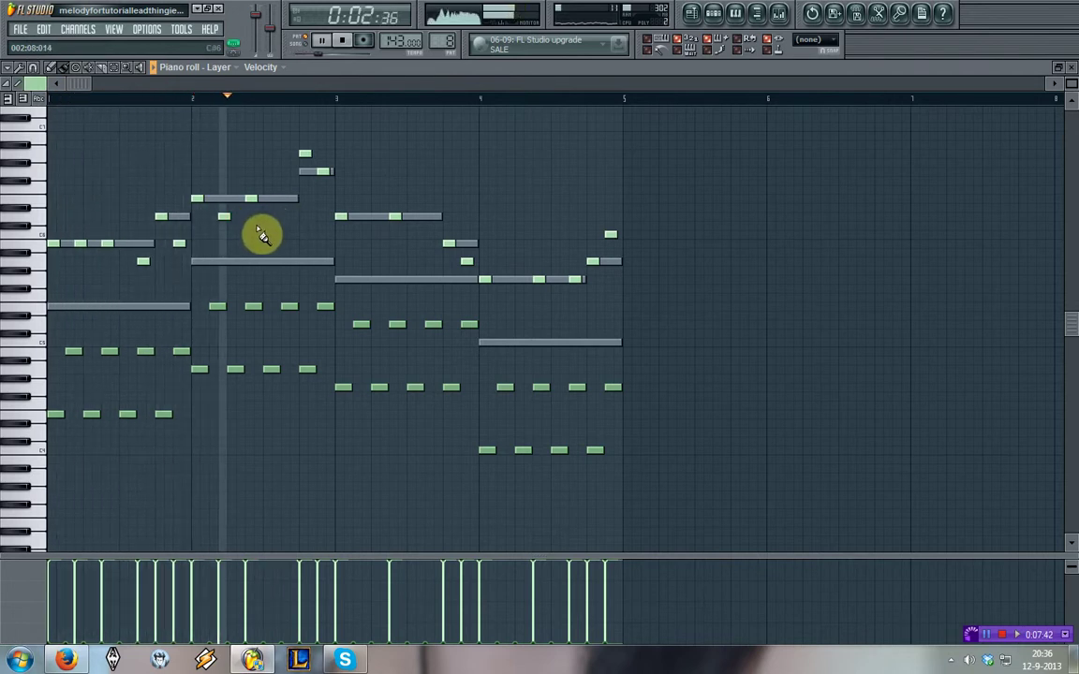
{"action": "key", "text": "space"}
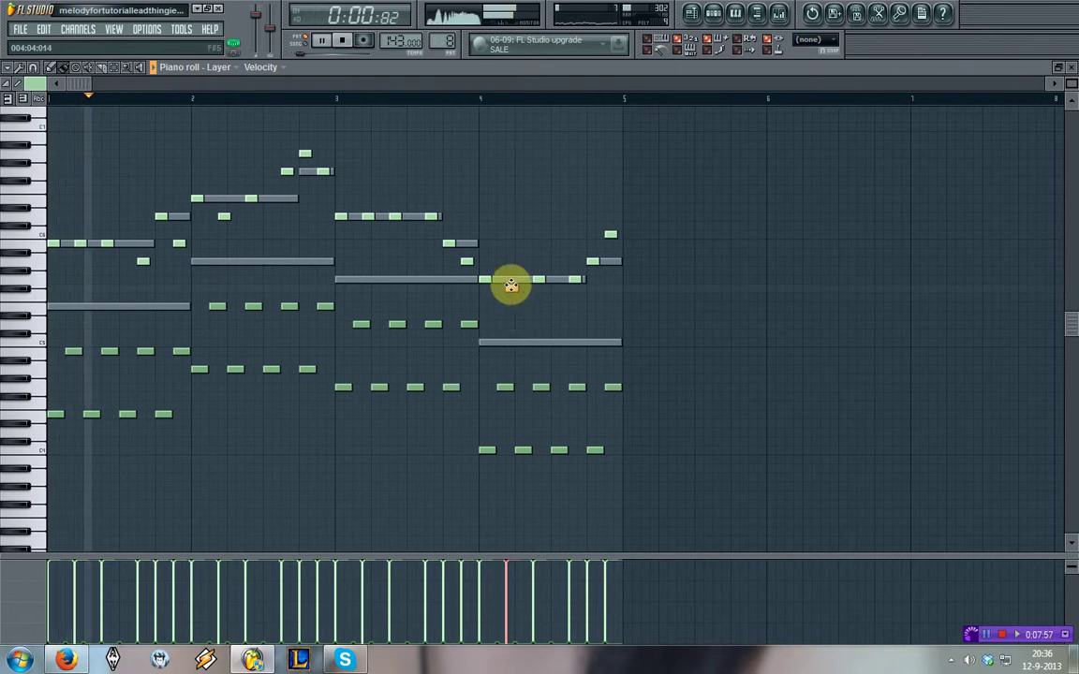
Lower bar 4's second lead note to E5 and raise bar 3's fourth lead note to E6 while the pattern plays.
{"action": "left_click_drag", "start_coordinate": [511, 288], "coordinate": [511, 297]}
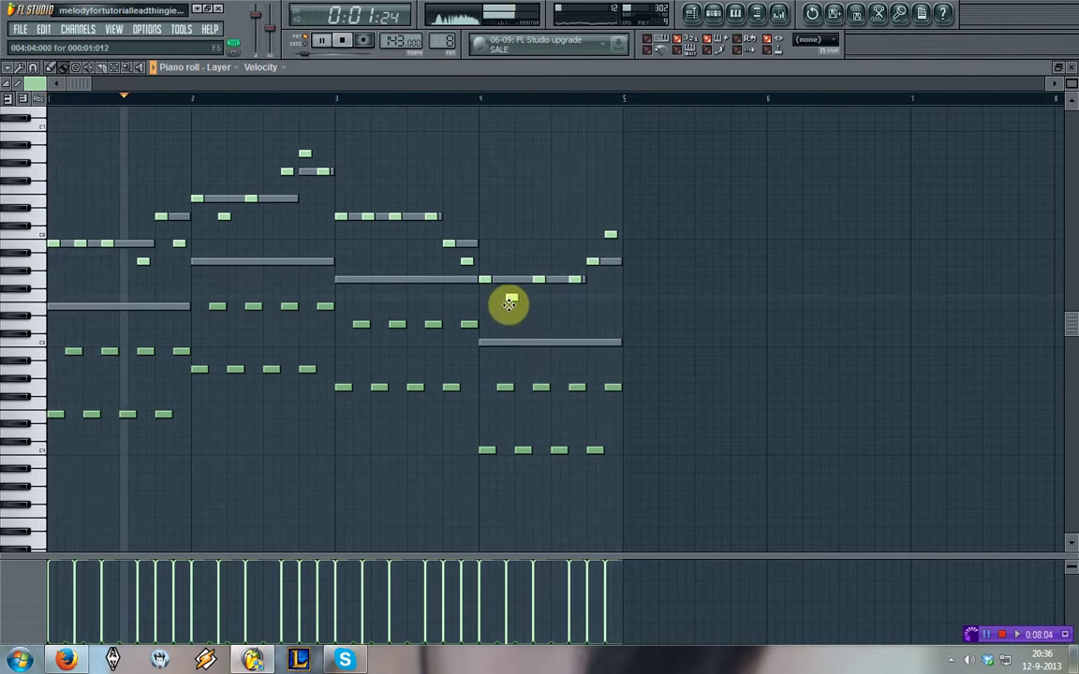
{"action": "left_click_drag", "start_coordinate": [508, 299], "coordinate": [509, 308]}
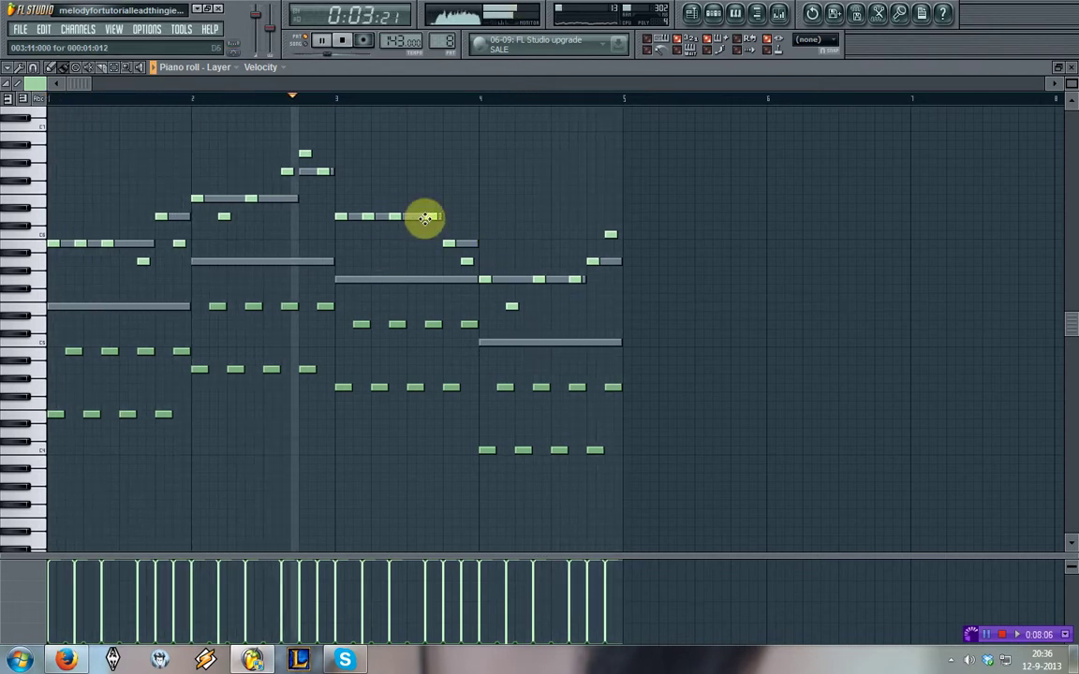
{"action": "left_click_drag", "start_coordinate": [425, 216], "coordinate": [431, 195]}
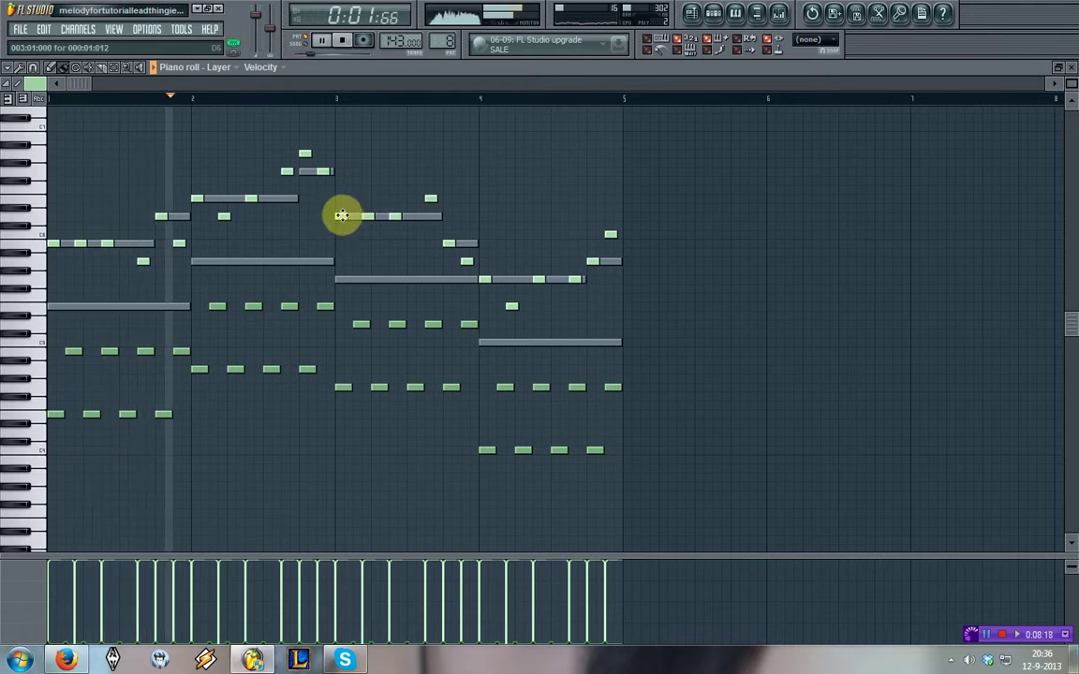
Try other pitches for bar 3's first two lead notes while auditioning the pattern, and return both to D6.
{"action": "left_click_drag", "start_coordinate": [338, 231], "coordinate": [364, 234]}
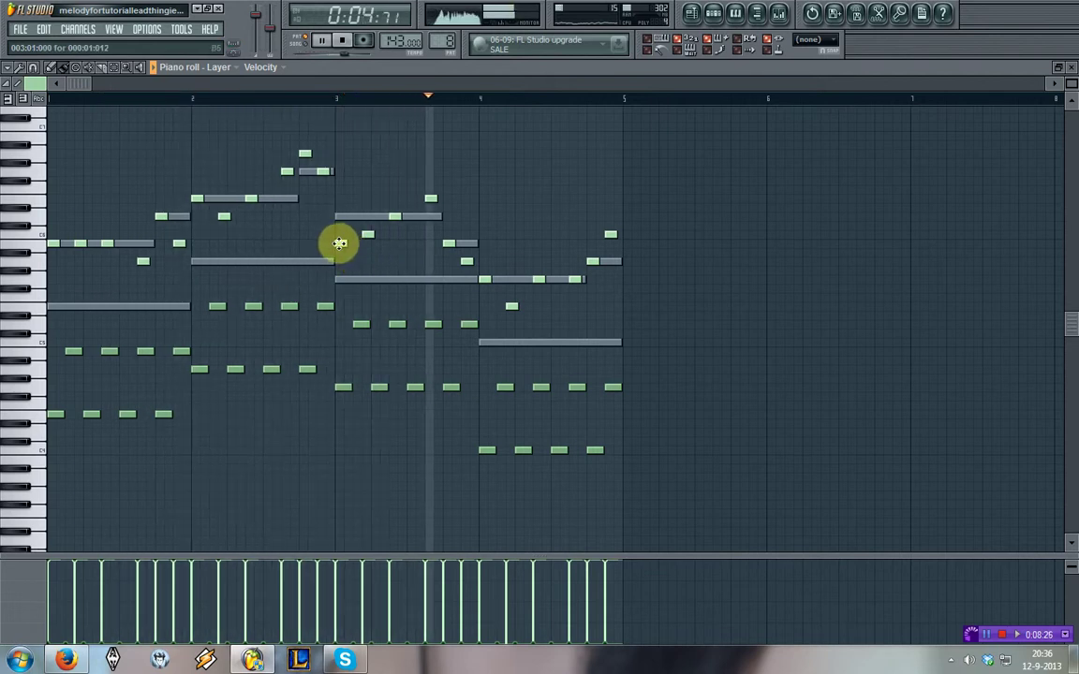
{"action": "left_click_drag", "start_coordinate": [363, 232], "coordinate": [342, 188]}
{"action": "key", "text": "space"}
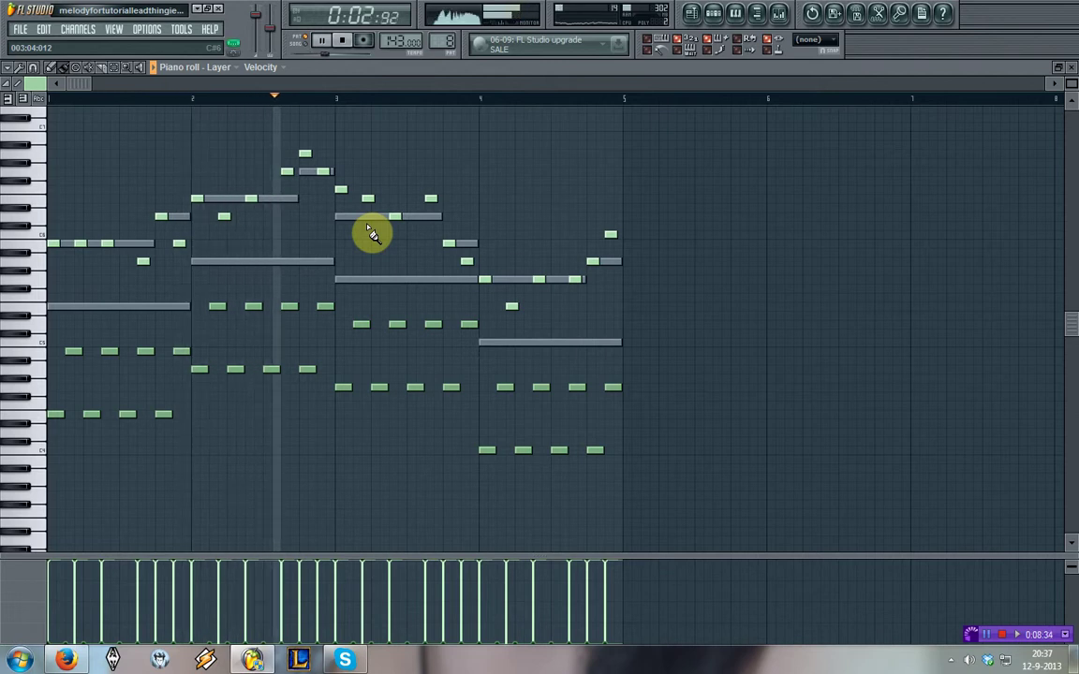
{"action": "left_click_drag", "start_coordinate": [337, 189], "coordinate": [368, 217]}
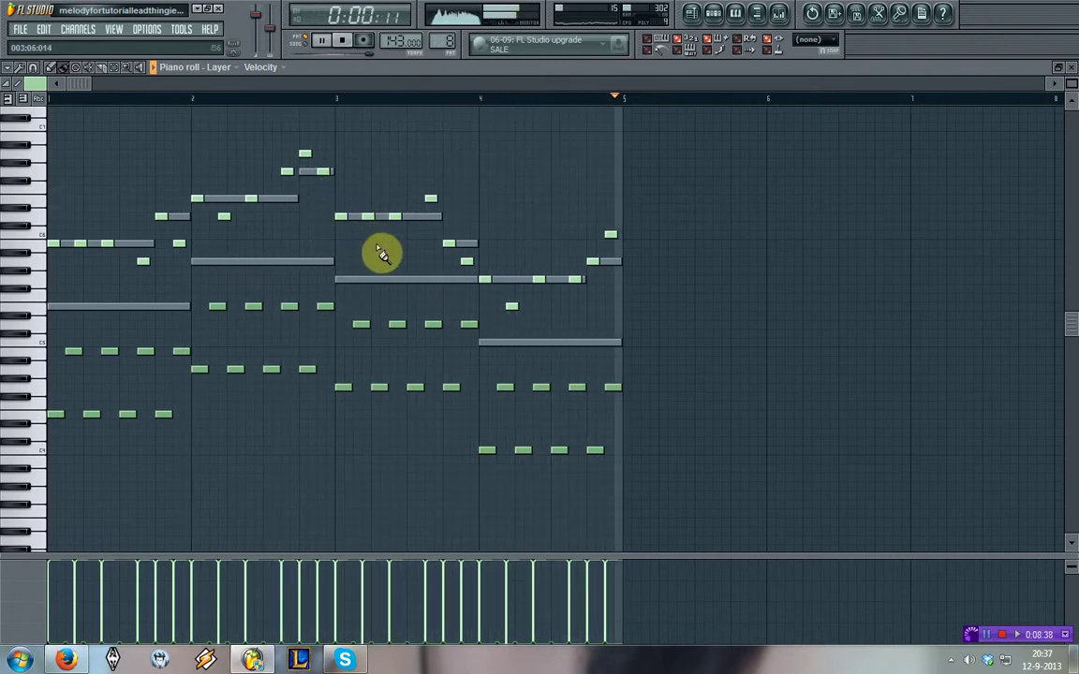
Select all the lead notes, lengthen them to two steps to match the lower rhythm notes, and deselect them.
{"action": "left_click", "coordinate": [117, 68]}
{"action": "left_click_drag", "start_coordinate": [709, 319], "coordinate": [468, 187]}
{"action": "left_click_drag", "start_coordinate": [498, 256], "coordinate": [38, 136]}
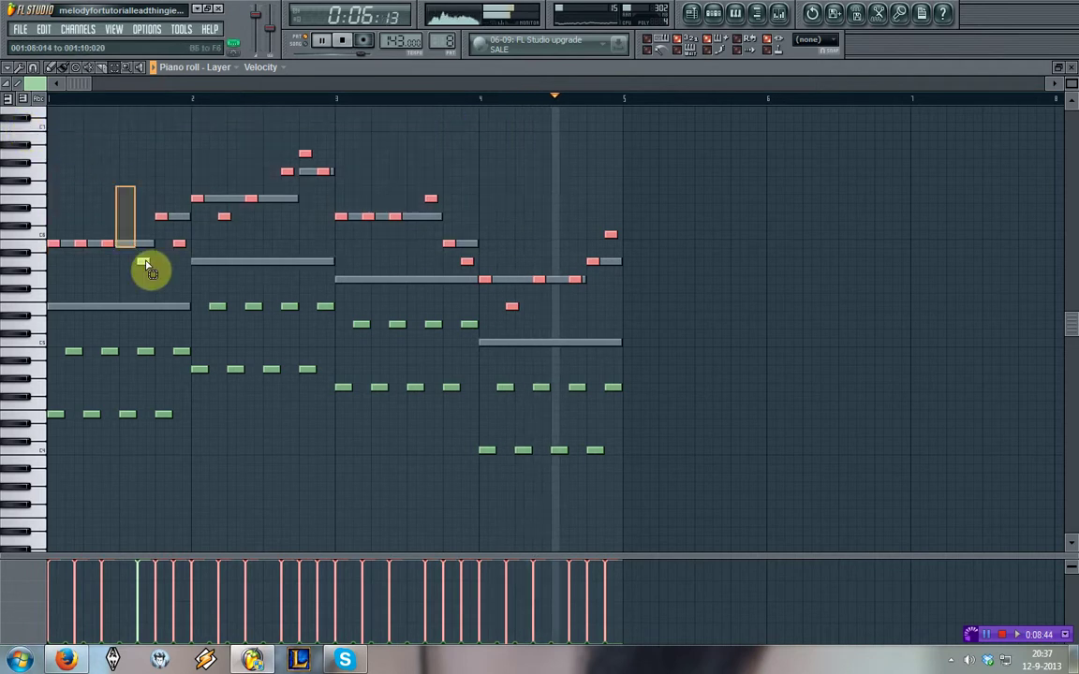
{"action": "left_click_drag", "start_coordinate": [146, 263], "coordinate": [192, 242]}
{"action": "left_click", "coordinate": [63, 68]}
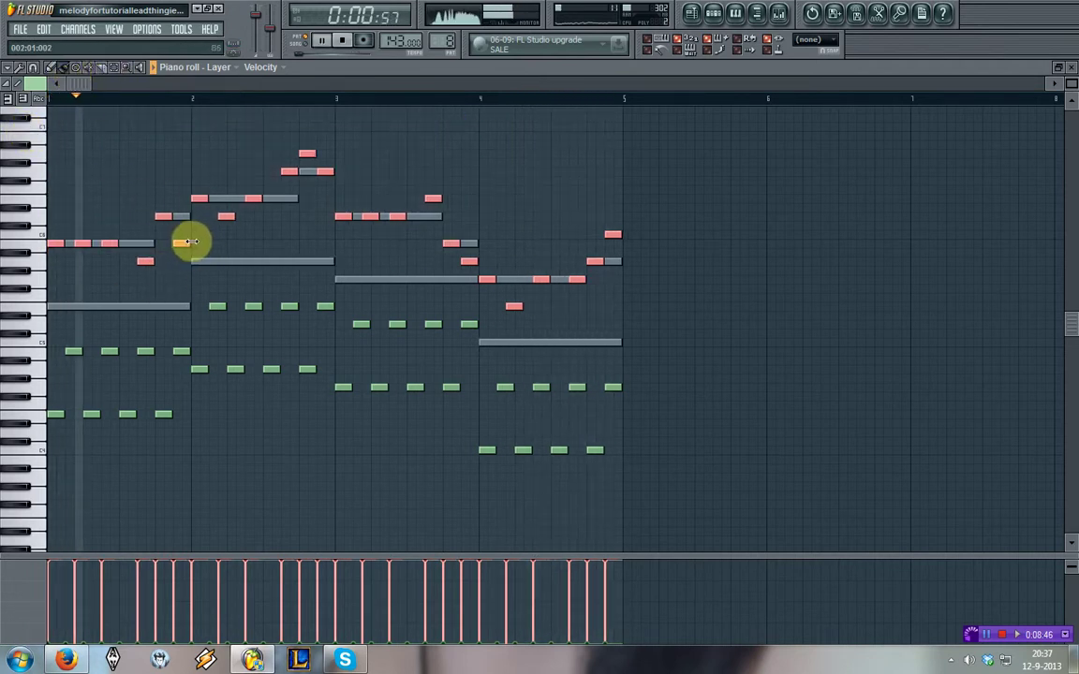
{"action": "left_click", "coordinate": [80, 123], "text": "ctrl"}
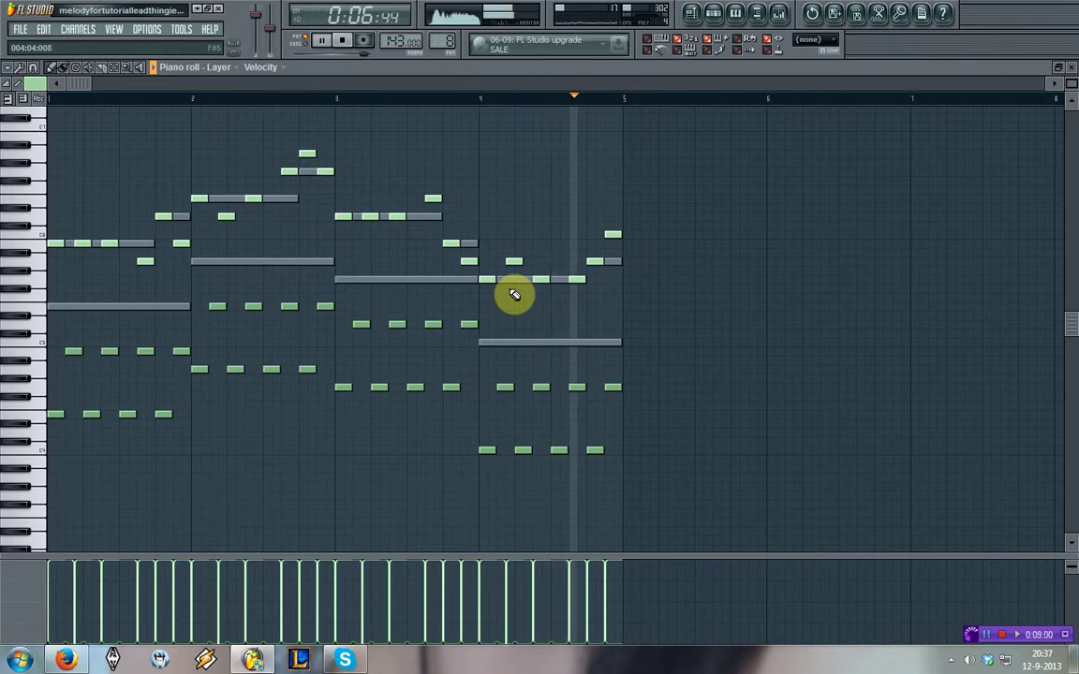
Move bar 4's second lead note back to E5 and raise the velocity of all notes in the pattern to the maximum.
{"action": "left_click_drag", "start_coordinate": [510, 264], "coordinate": [509, 309]}
{"action": "key", "text": "space"}
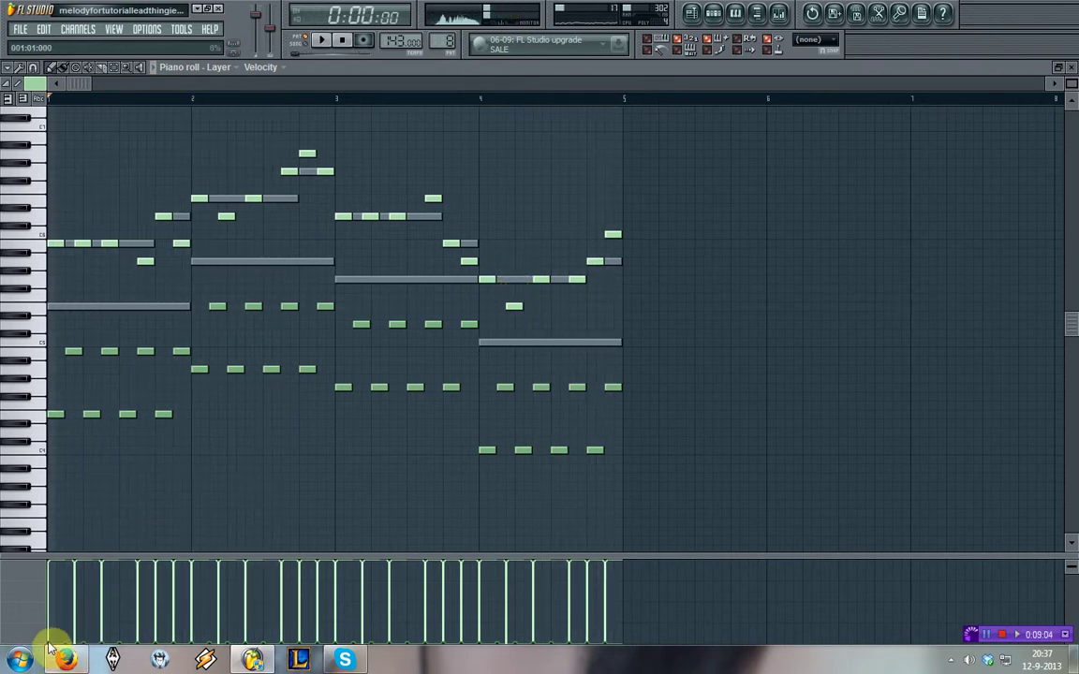
{"action": "key", "text": "space"}
{"action": "mouse_move", "coordinate": [51, 647]}
{"action": "left_mouse_down"}
{"action": "mouse_move", "coordinate": [368, 609]}
{"action": "mouse_move", "coordinate": [688, 600]}
{"action": "left_mouse_up"}
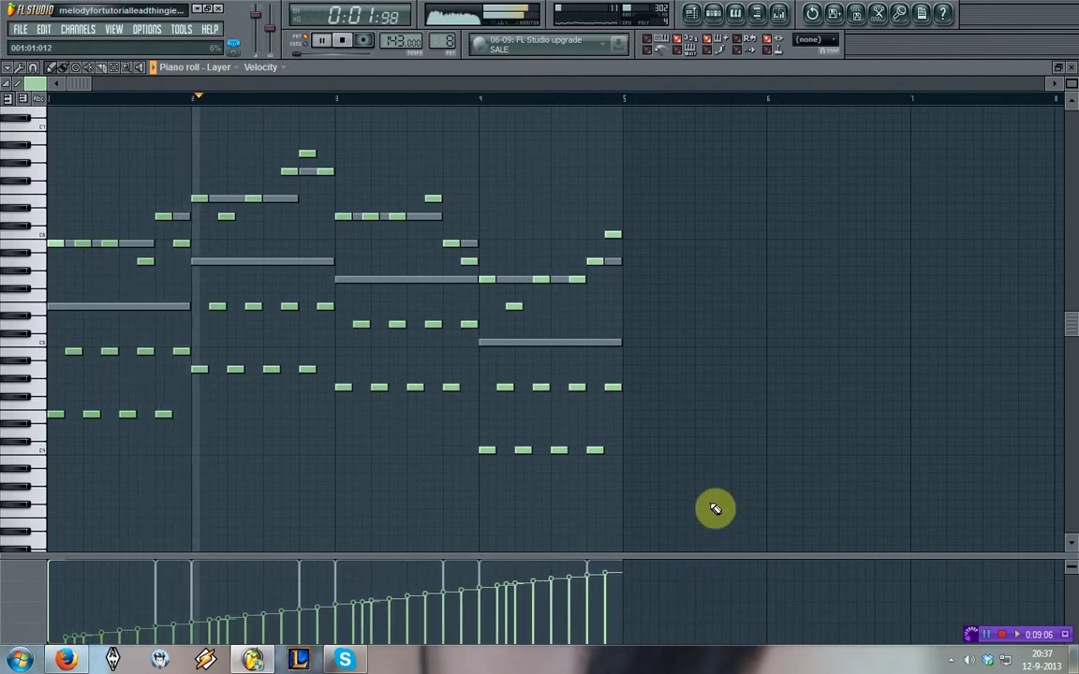
{"action": "left_click_drag", "start_coordinate": [633, 570], "coordinate": [52, 568]}
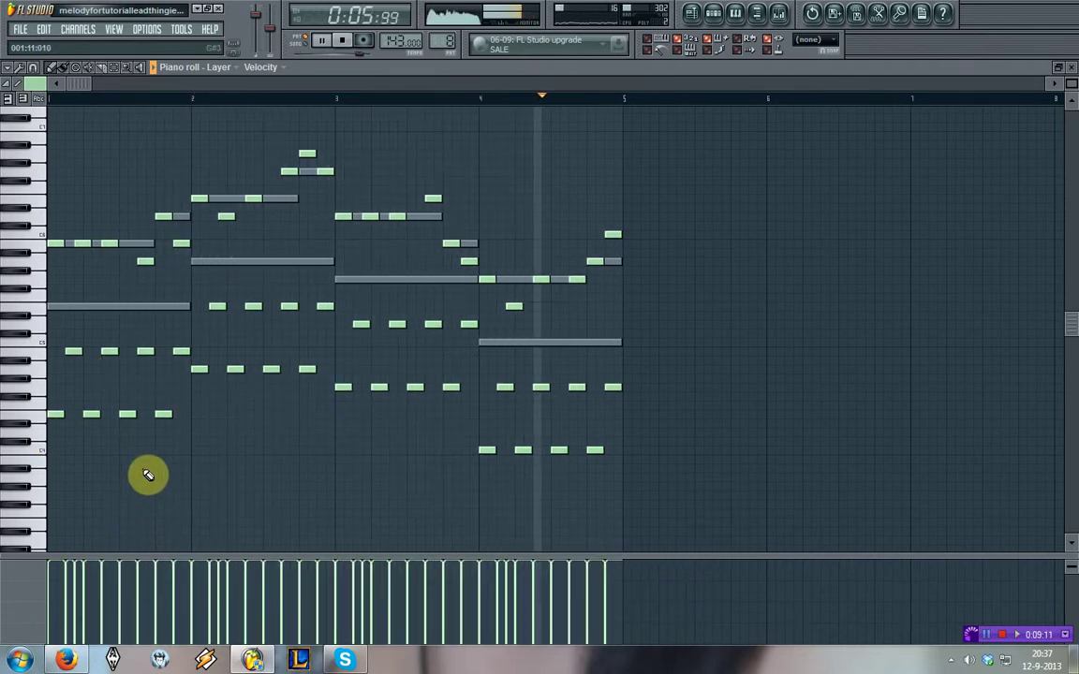
Transpose all notes in the Layer pattern up one octave and deselect them.
{"action": "key", "text": "ctrl+a"}
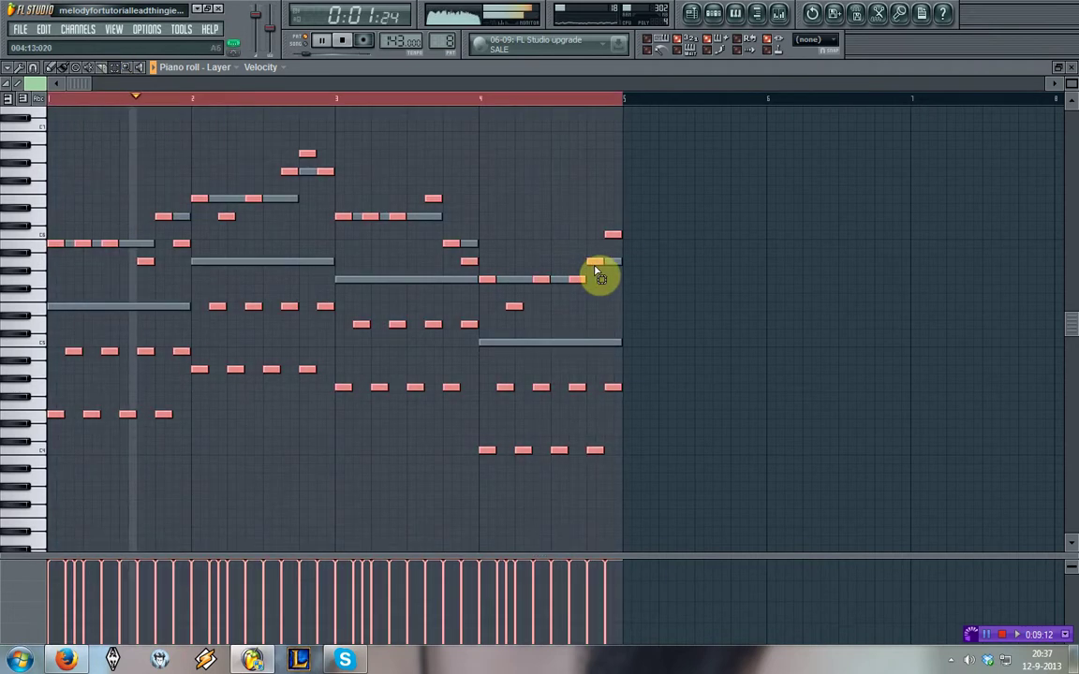
{"action": "key", "text": "ctrl+Up"}
{"action": "key", "text": "ctrl+d"}
{"action": "left_click", "coordinate": [50, 67]}
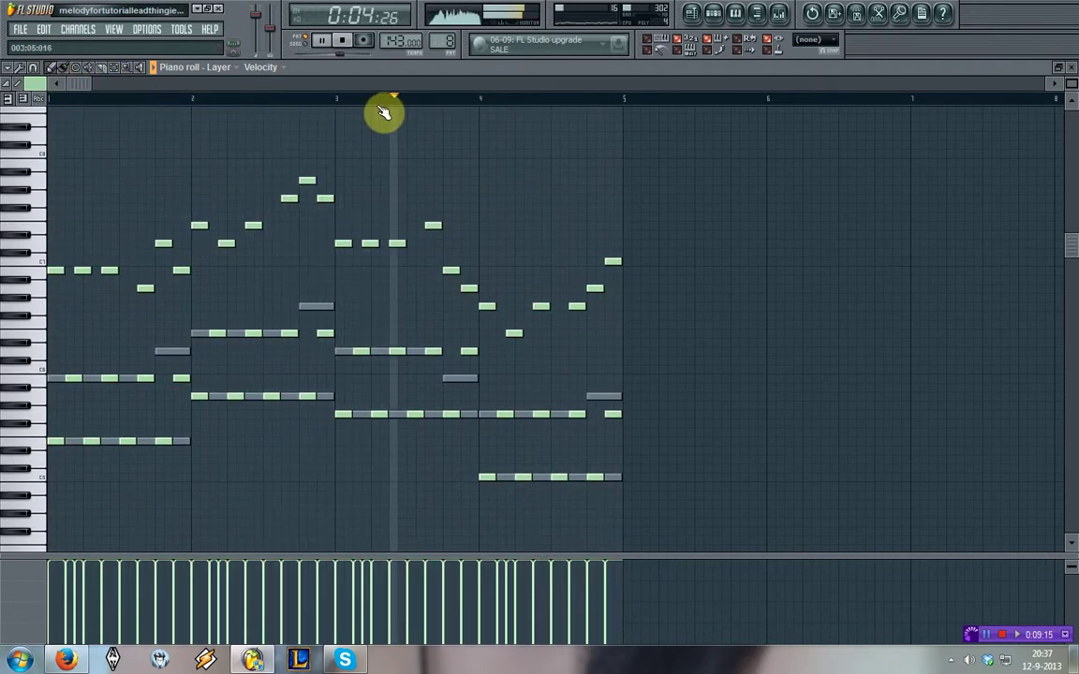
Try the last three lead notes of bar 2 one octave lower, audition them, and move them back up an octave.
{"action": "left_click", "coordinate": [113, 67]}
{"action": "left_click_drag", "start_coordinate": [259, 143], "coordinate": [341, 202]}
{"action": "key", "text": "space"}
{"action": "scroll", "coordinate": [359, 205], "scroll_direction": "down", "scroll_amount": 1}
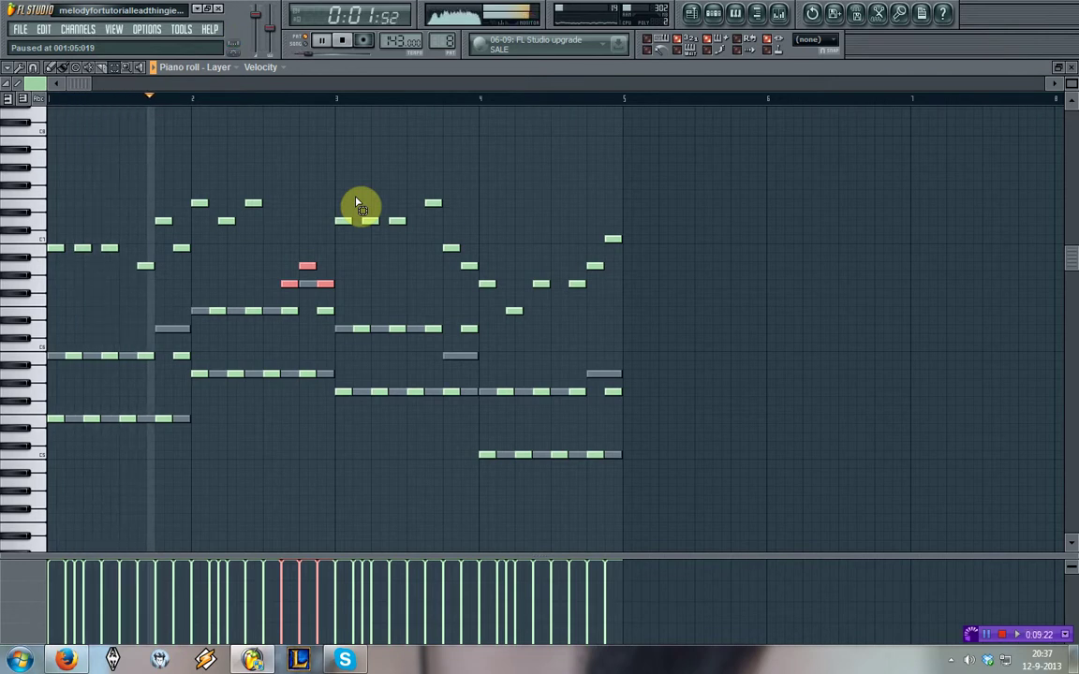
{"action": "key", "text": "ctrl+Up"}
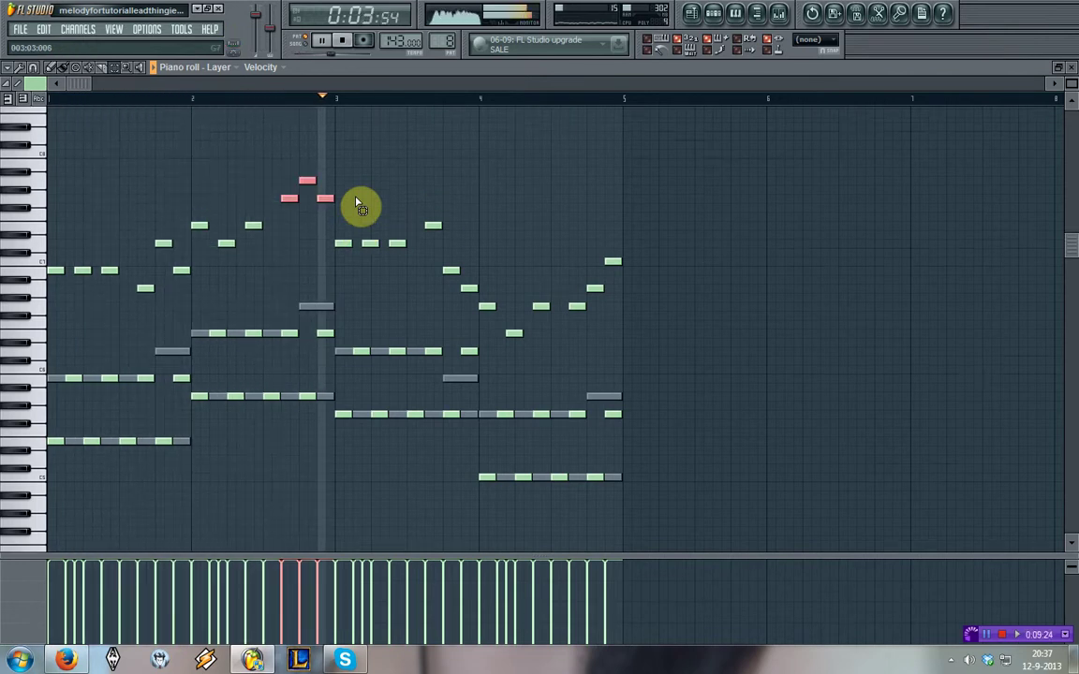
{"action": "key", "text": "ctrl+a"}
Replace the playlist's earlier melody clips with five consecutive Pattern 8 clips starting at bar 1, the last one at bar 17.
{"action": "key", "text": "F7"}
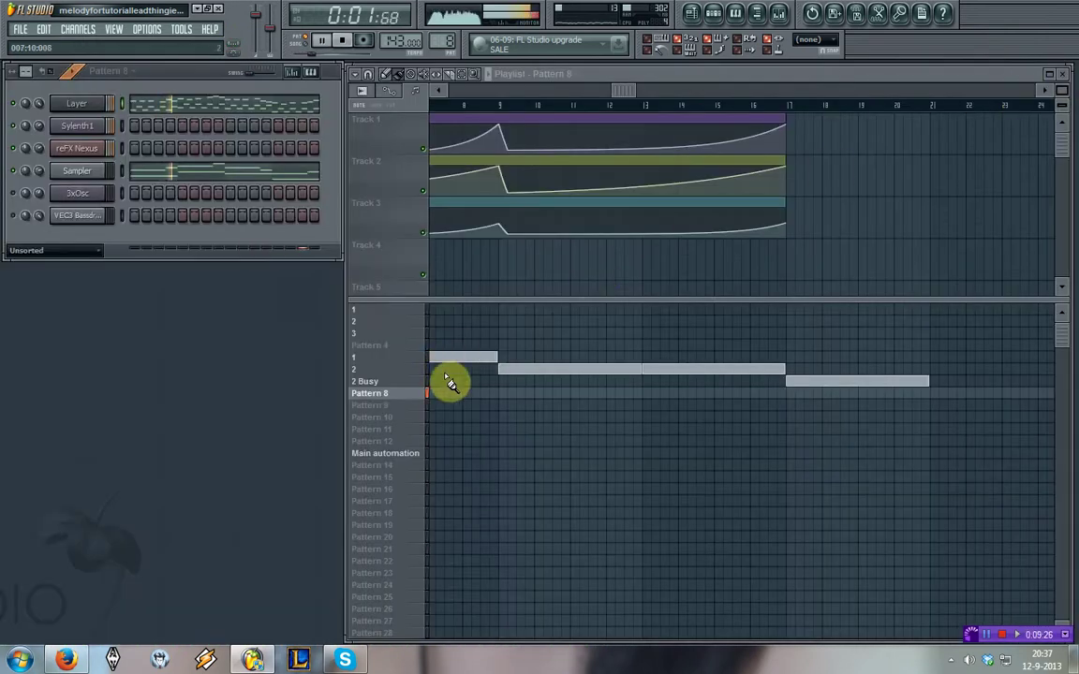
{"action": "left_click_drag", "start_coordinate": [614, 89], "coordinate": [279, 106]}
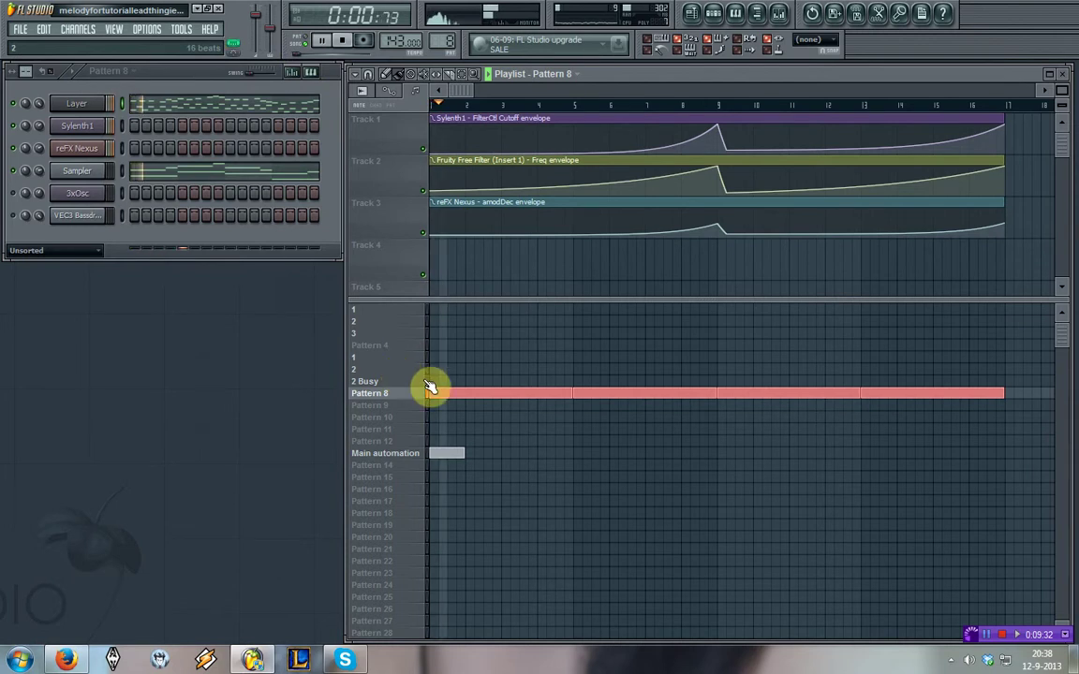
{"action": "left_click", "coordinate": [1028, 392]}
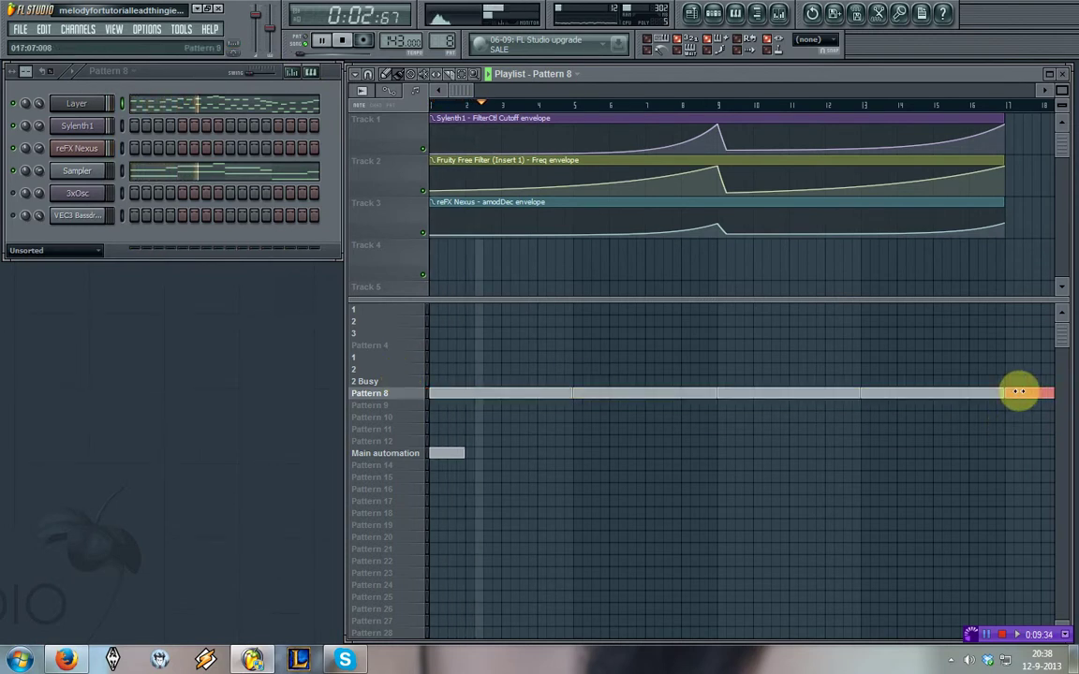
Select Pattern 8 again after 2 Busy and audition the arrangement from the start and from shortly before bar 16.
{"action": "left_click", "coordinate": [385, 381]}
{"action": "key", "text": "space"}
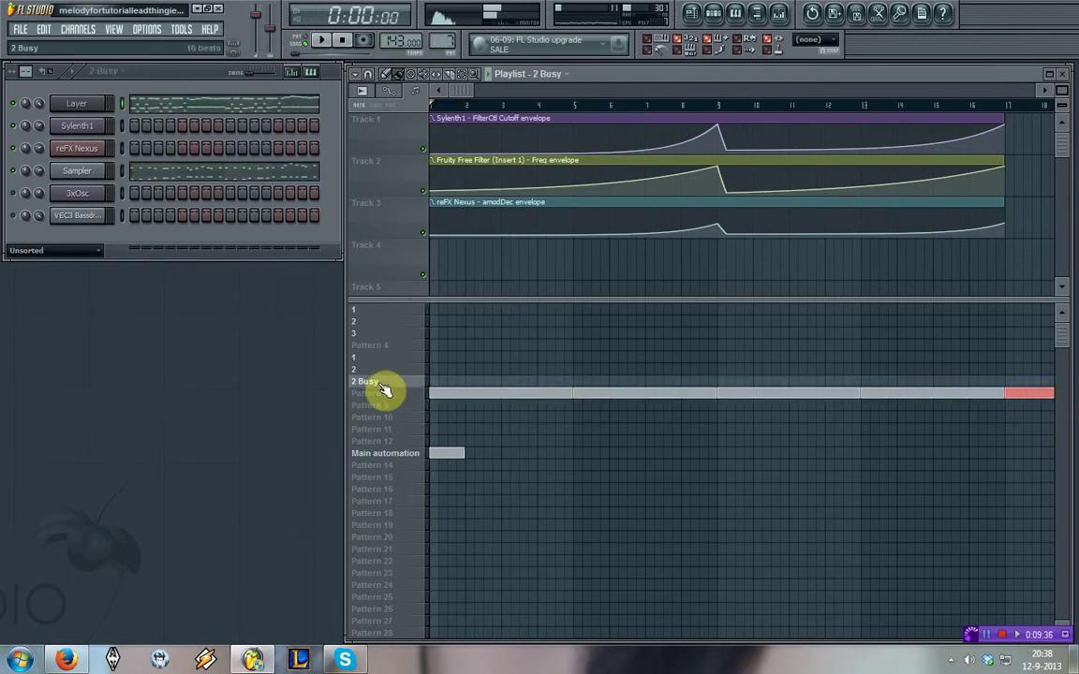
{"action": "left_click", "coordinate": [388, 394]}
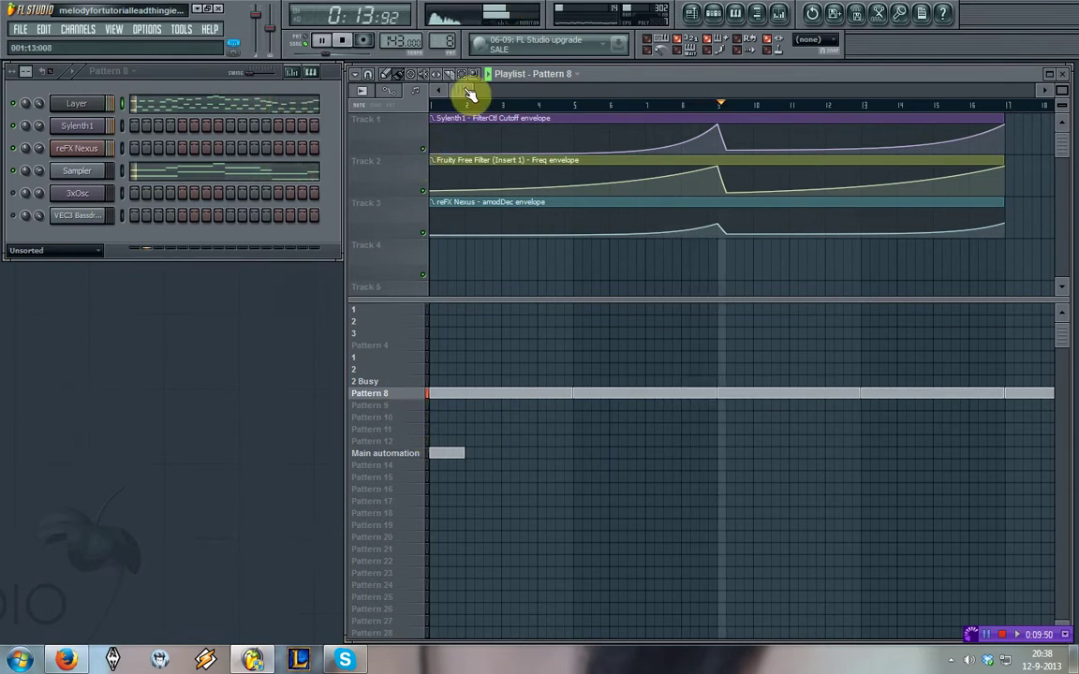
{"action": "left_click_drag", "start_coordinate": [469, 90], "coordinate": [655, 94]}
{"action": "left_click", "coordinate": [686, 105]}
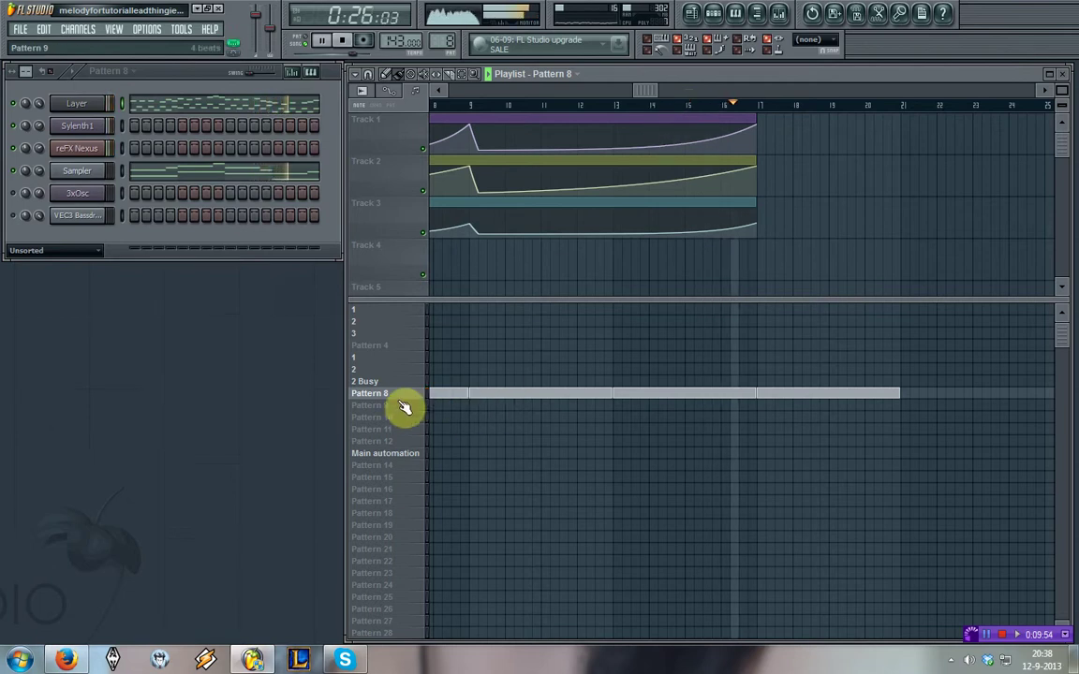
Switch playback to pattern mode and fill every fourth step of the VEC3 Bassdrums channel with a kick.
{"action": "left_click", "coordinate": [310, 43]}
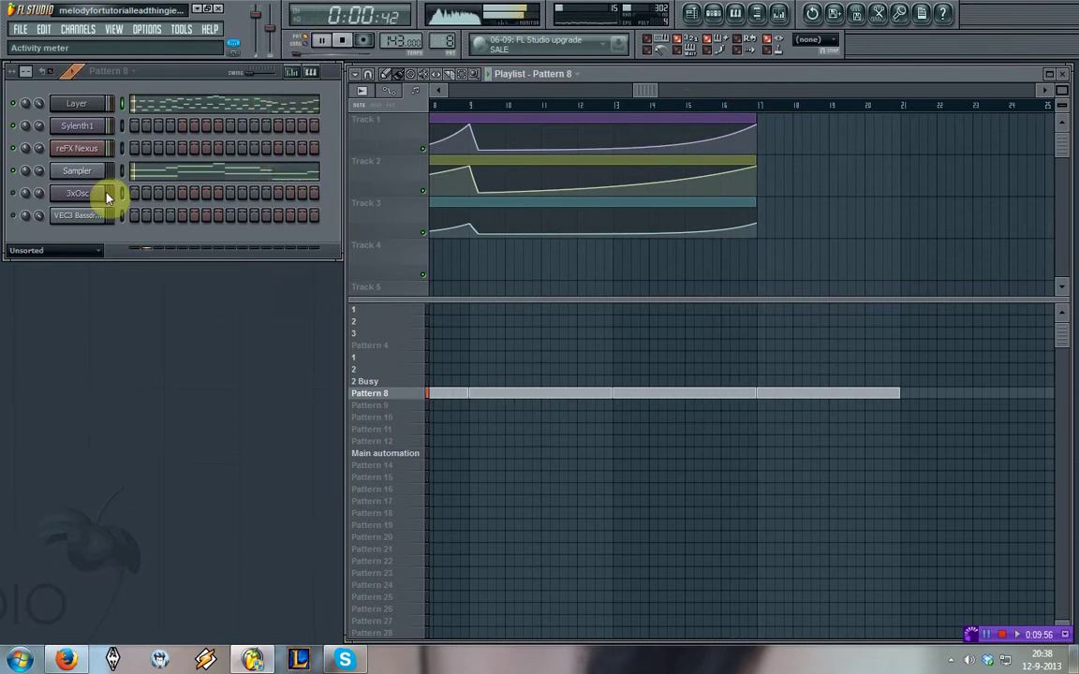
{"action": "right_click", "coordinate": [91, 217]}
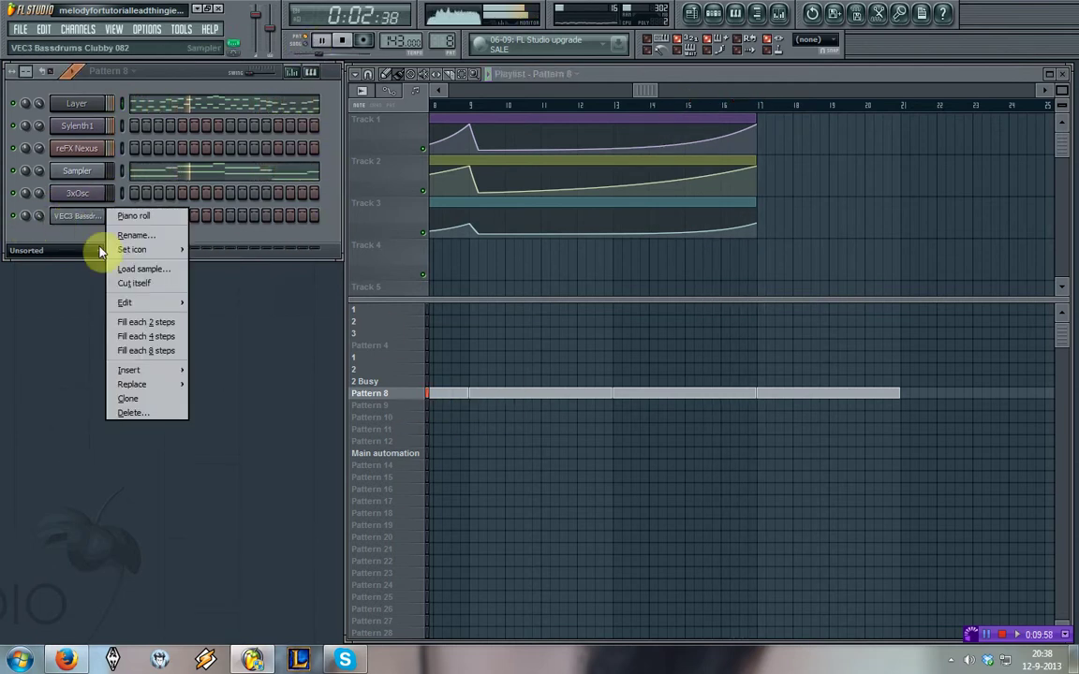
{"action": "left_click", "coordinate": [158, 338]}
Try offbeat E notes in bar 1 of the 3xOsc channel and audition them with the kick.
{"action": "right_click", "coordinate": [103, 194]}
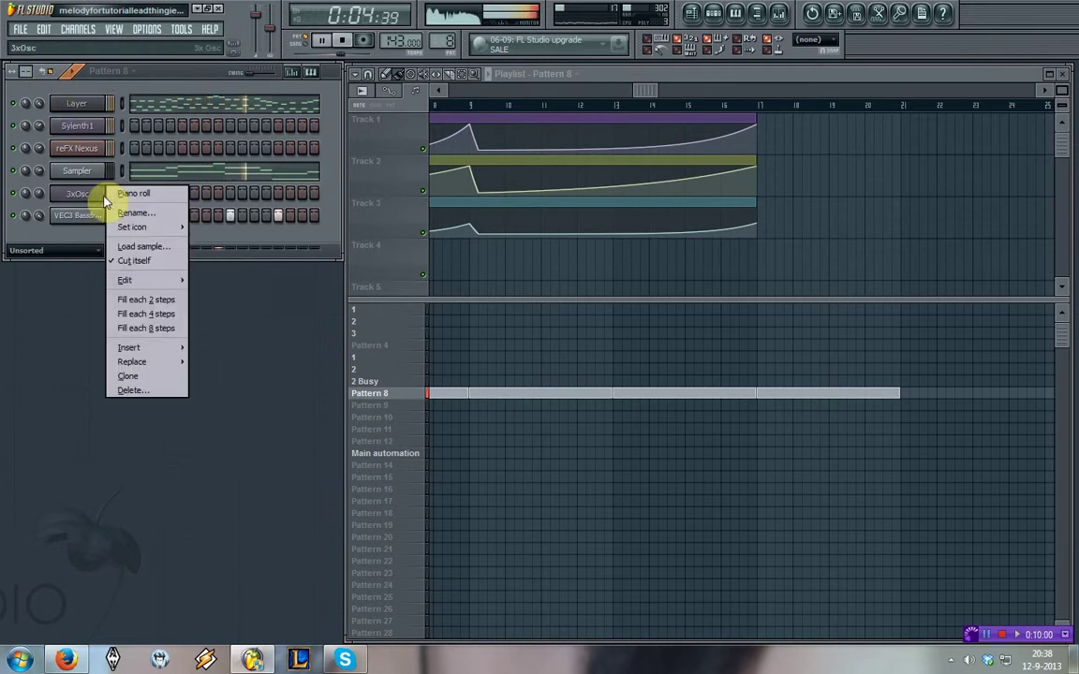
{"action": "left_click", "coordinate": [122, 192]}
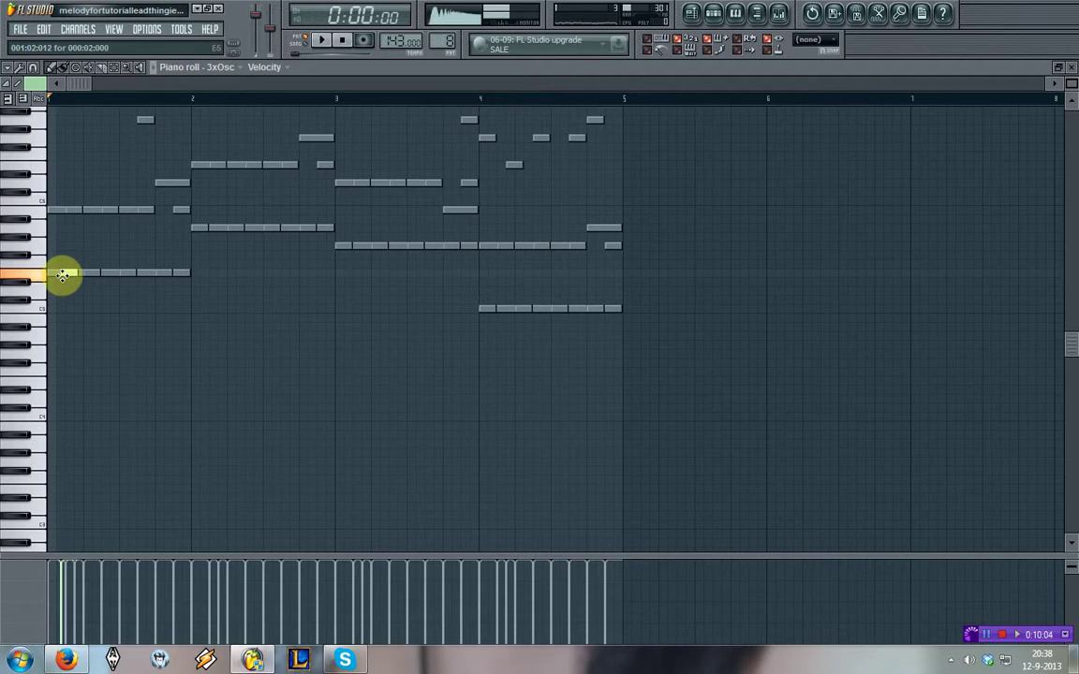
{"action": "left_click", "coordinate": [1071, 65]}
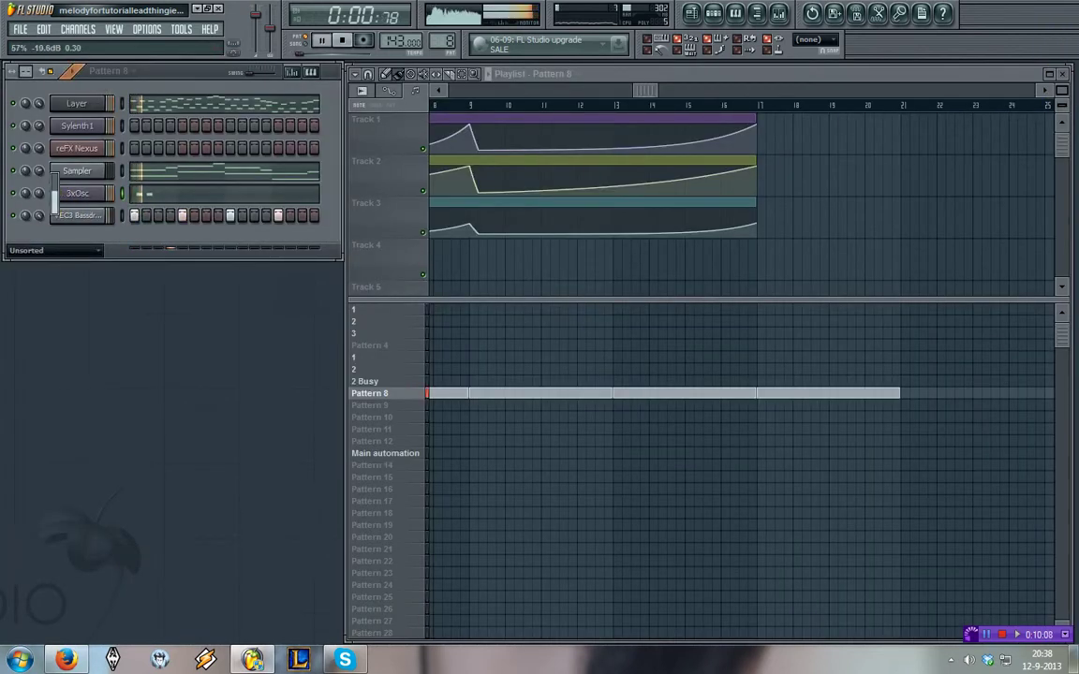
Try three offbeat B4 notes in bar 1 of the 3xOsc channel in place of the E4 notes.
{"action": "left_click", "coordinate": [148, 198]}
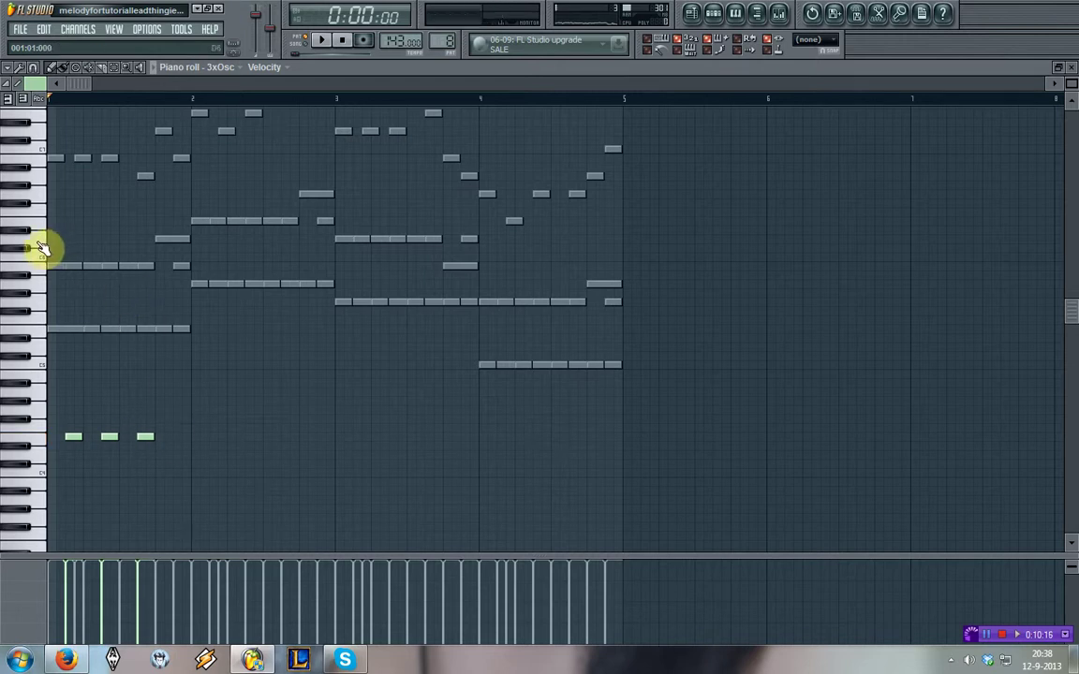
{"action": "right_click", "coordinate": [75, 435]}
{"action": "right_click", "coordinate": [110, 438]}
{"action": "right_click", "coordinate": [146, 437]}
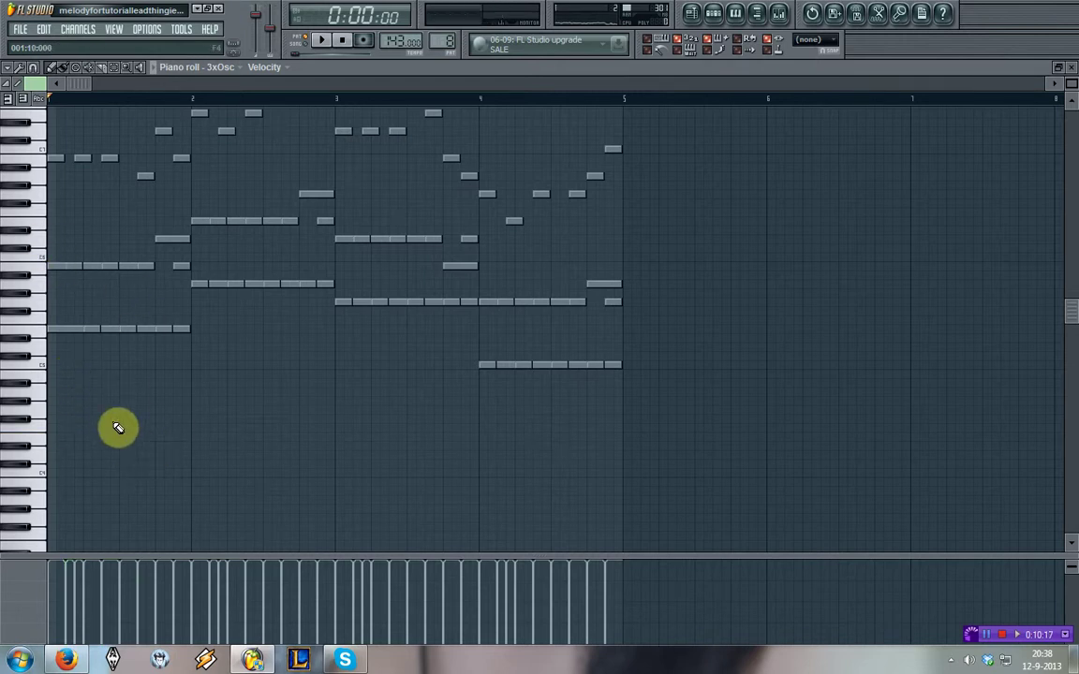
{"action": "left_click", "coordinate": [69, 376]}
{"action": "left_click", "coordinate": [108, 373]}
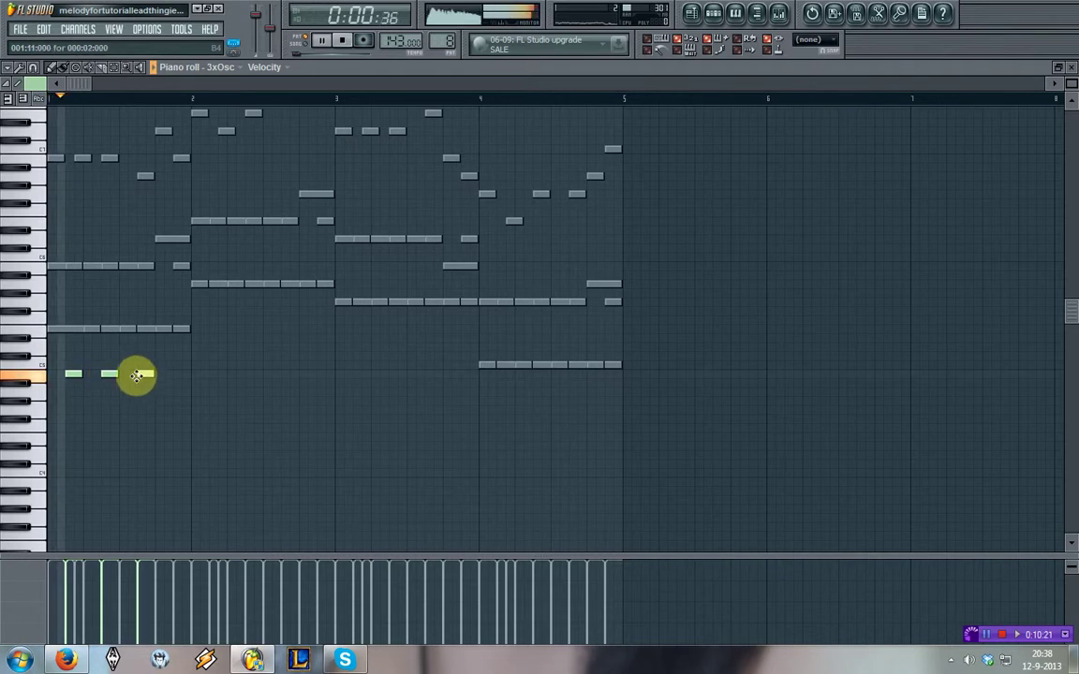
{"action": "left_click", "coordinate": [145, 374]}
{"action": "right_click", "coordinate": [145, 374]}
{"action": "right_click", "coordinate": [108, 374]}
{"action": "right_click", "coordinate": [73, 374]}
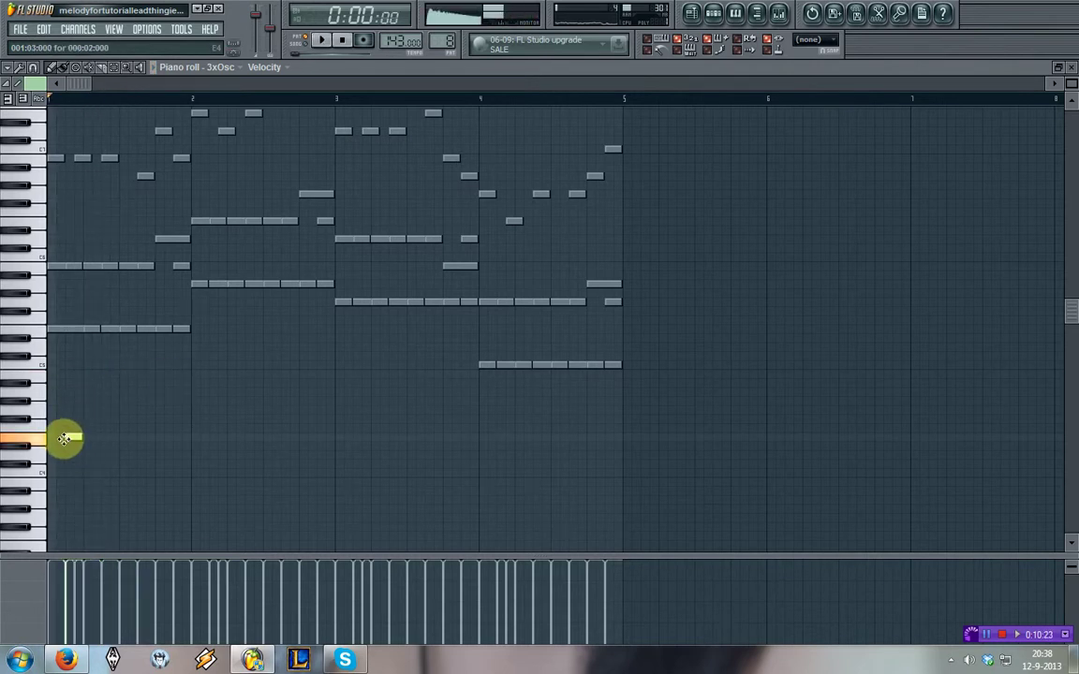
Place four two-step E4 bass notes on the offbeats of bar 1 and audition them.
{"action": "key", "text": "space"}
{"action": "left_click", "coordinate": [110, 437]}
{"action": "left_click", "coordinate": [145, 437]}
{"action": "left_click", "coordinate": [172, 437]}
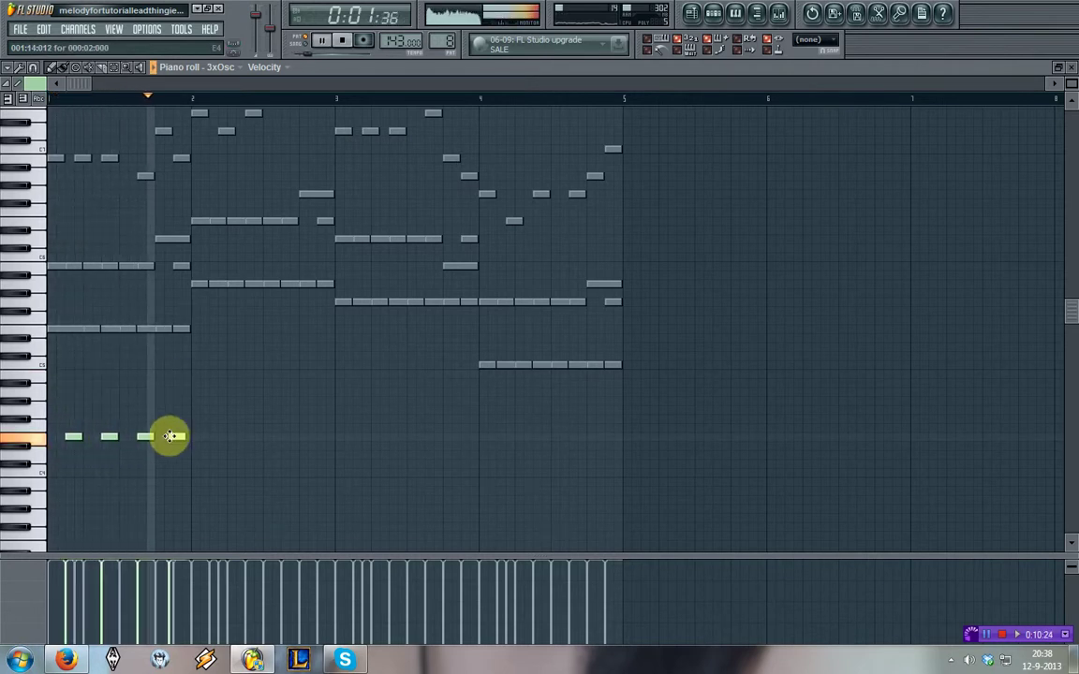
{"action": "key", "text": "space"}
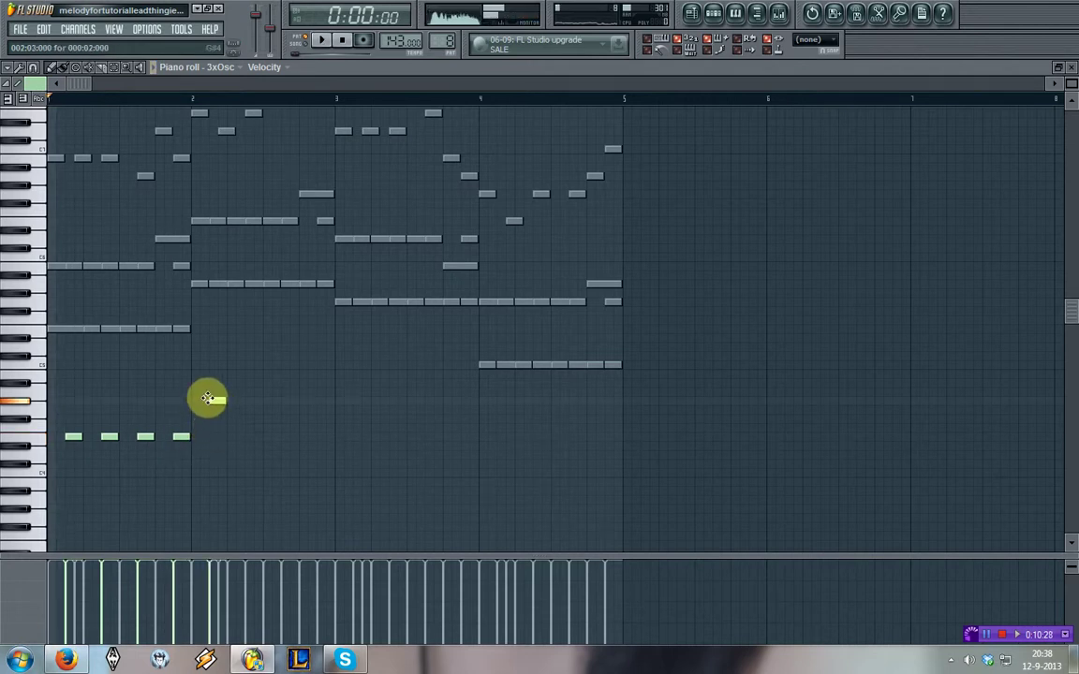
Fill the offbeats of bar 2 with four two-step A4 bass notes while auditioning the pattern.
{"action": "key", "text": "space"}
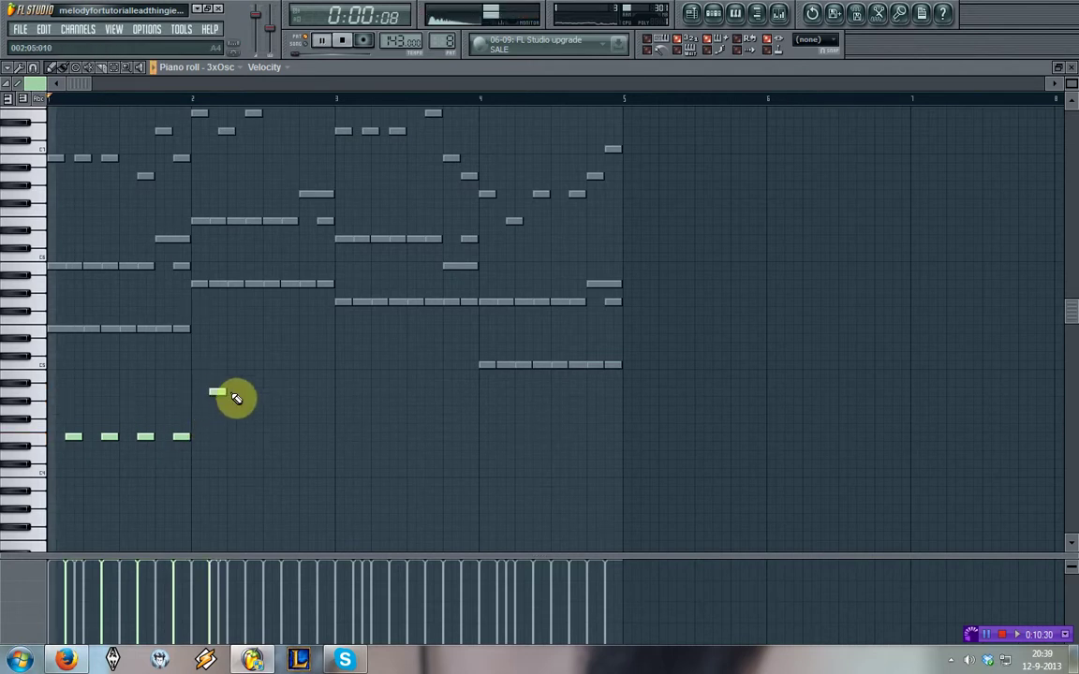
{"action": "left_click", "coordinate": [251, 391]}
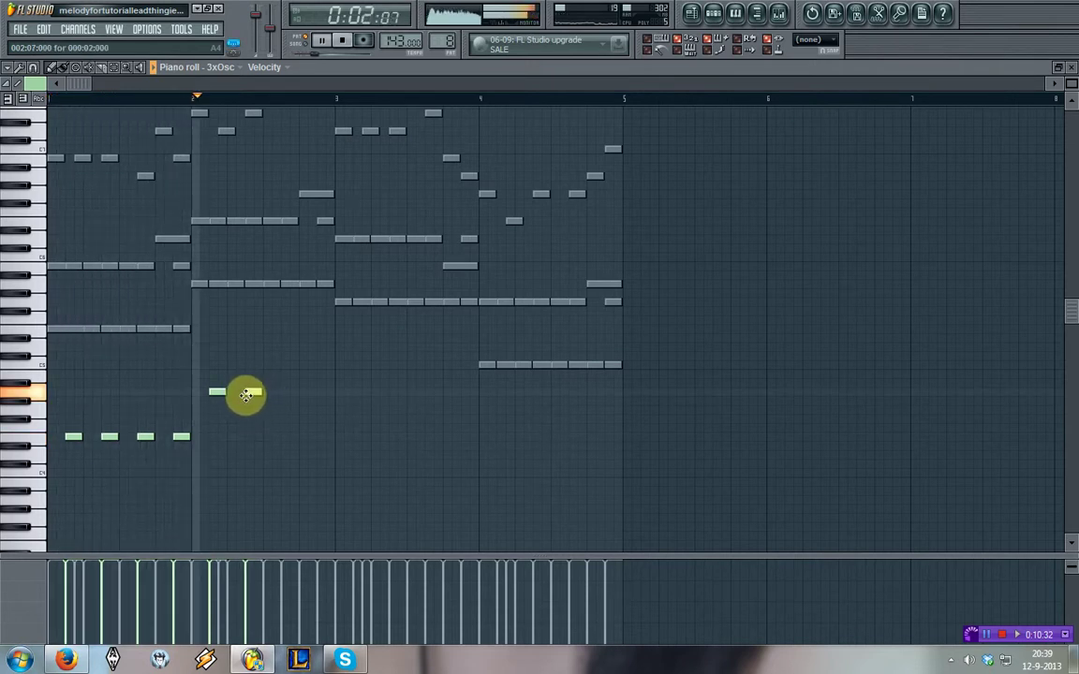
{"action": "left_click", "coordinate": [284, 391]}
{"action": "left_click", "coordinate": [319, 391]}
{"action": "key", "text": "space"}
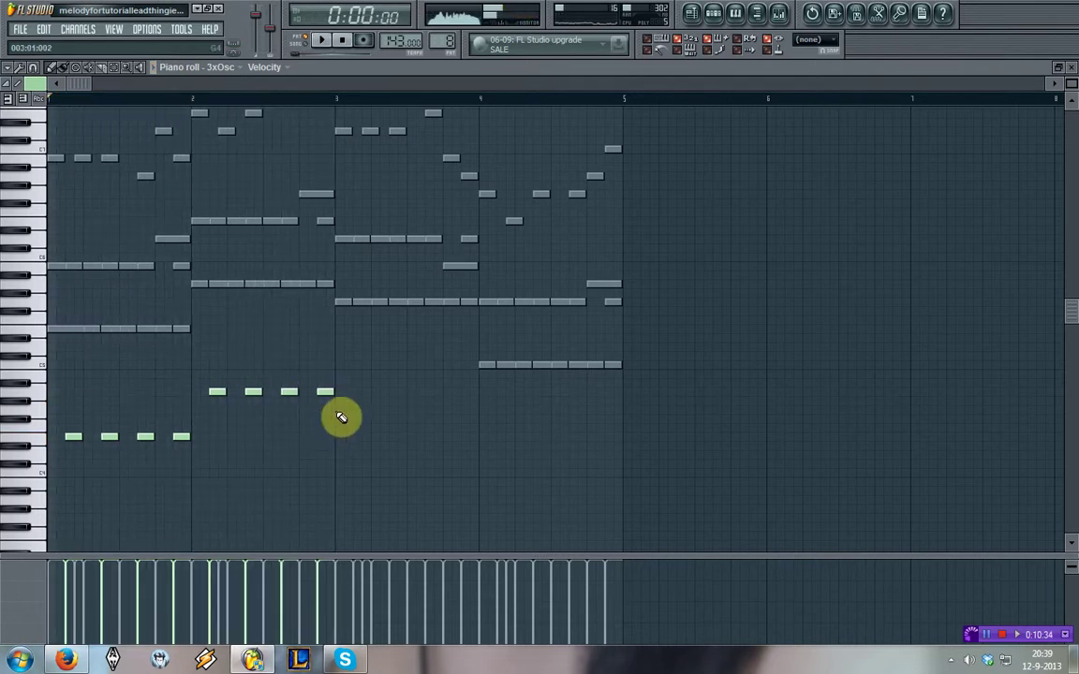
Fill the offbeats of bar 3 with four two-step G4 bass notes during playback.
{"action": "key", "text": "space"}
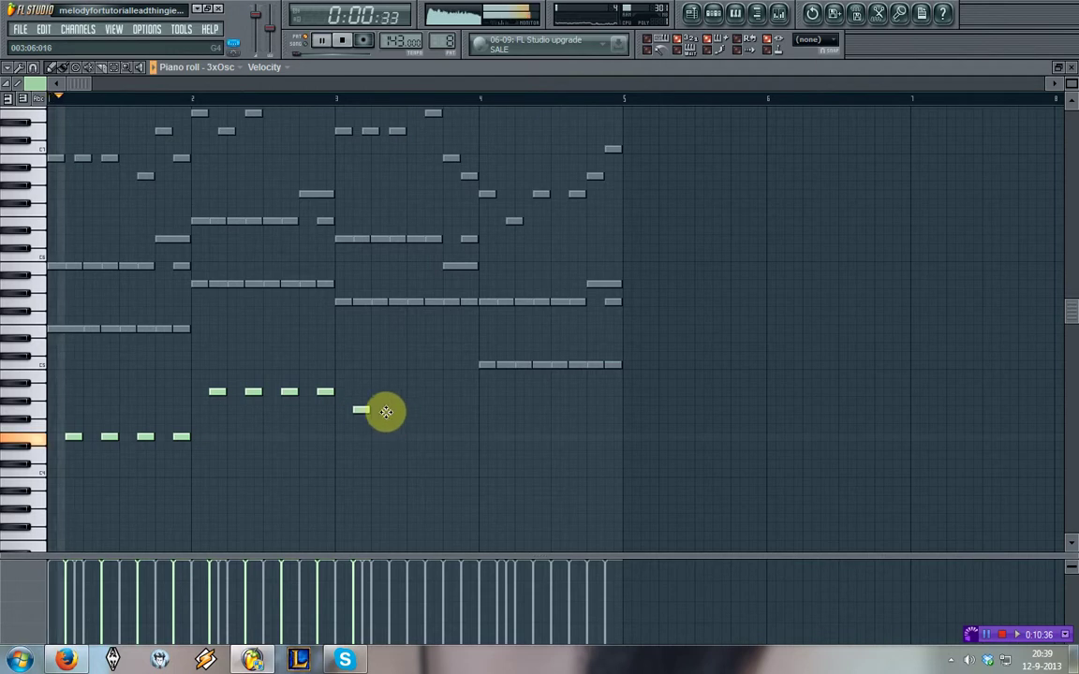
{"action": "left_click", "coordinate": [395, 409]}
{"action": "left_click", "coordinate": [426, 410]}
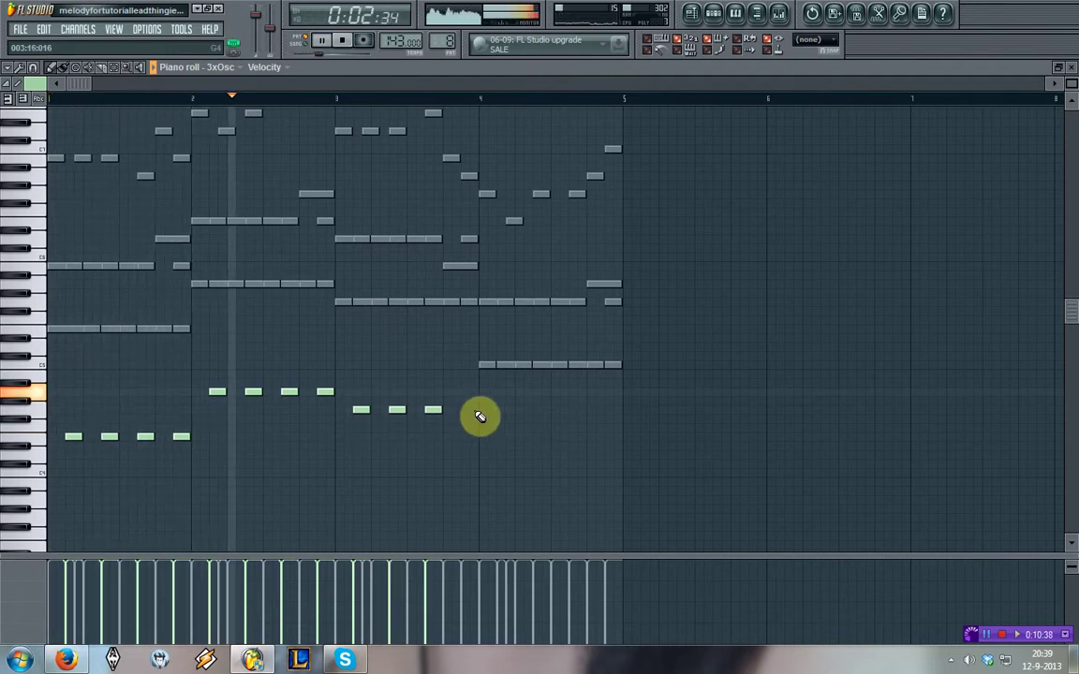
{"action": "left_click", "coordinate": [461, 410]}
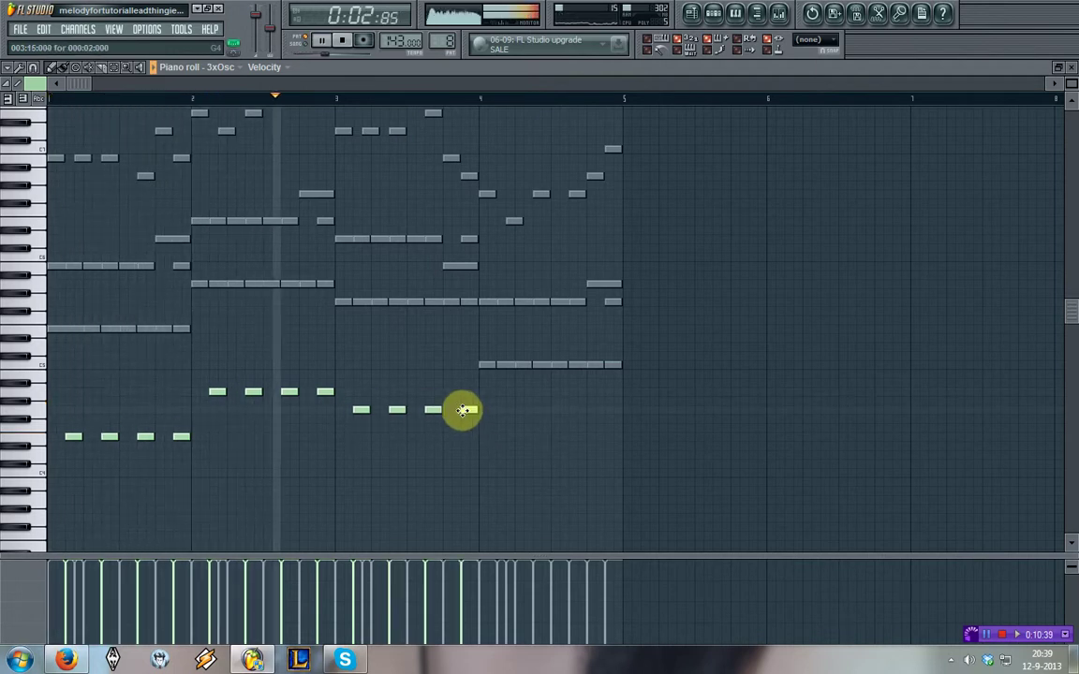
Add four offbeat C4 bass notes in bar 4 and close the 3xOsc piano roll.
{"action": "left_click", "coordinate": [504, 473]}
{"action": "left_click", "coordinate": [539, 474]}
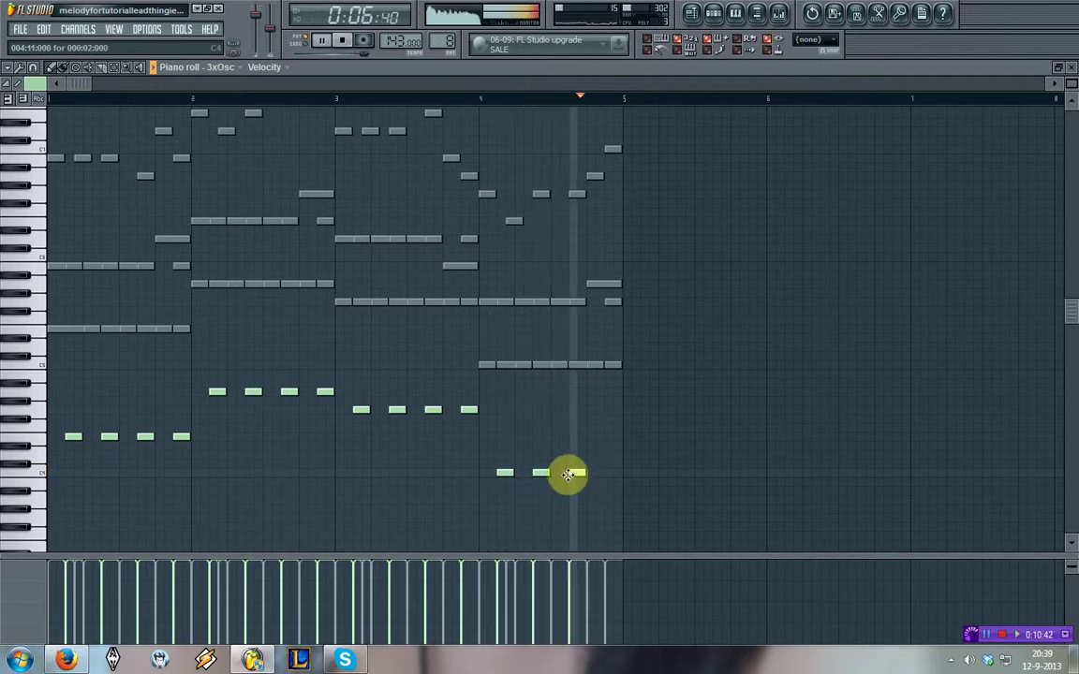
{"action": "left_click", "coordinate": [573, 473]}
{"action": "left_click", "coordinate": [610, 473]}
{"action": "left_click", "coordinate": [1067, 72]}
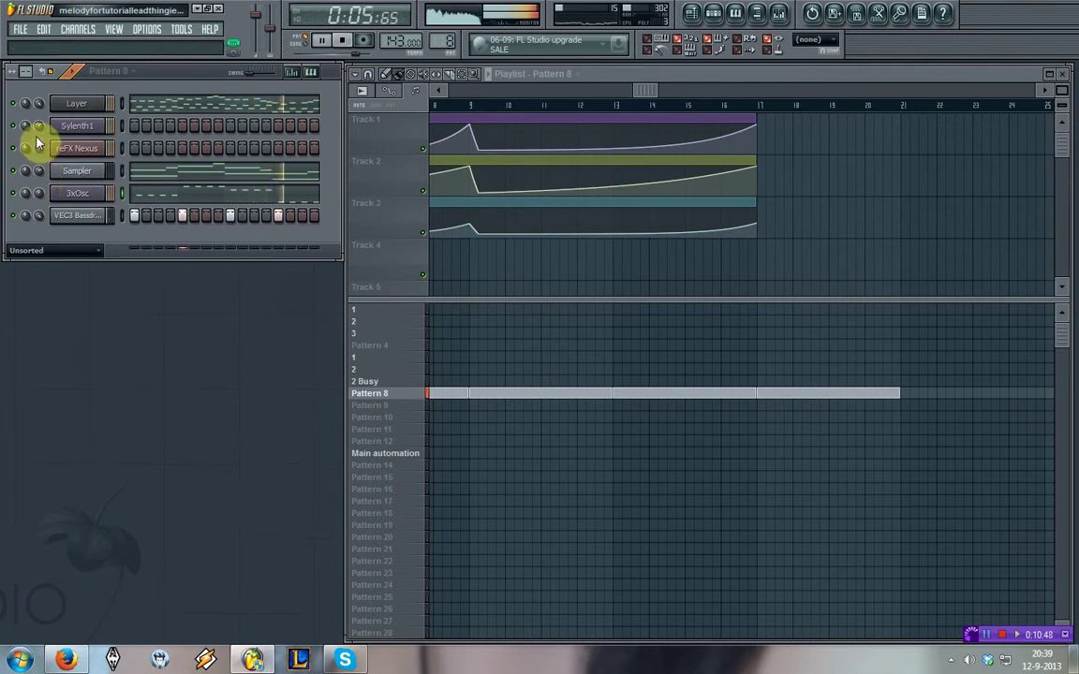
In the Layer channel, shift the offbeat middle-row notes of all four bars two steps earlier, audition them and deselect.
{"action": "left_click", "coordinate": [138, 104]}
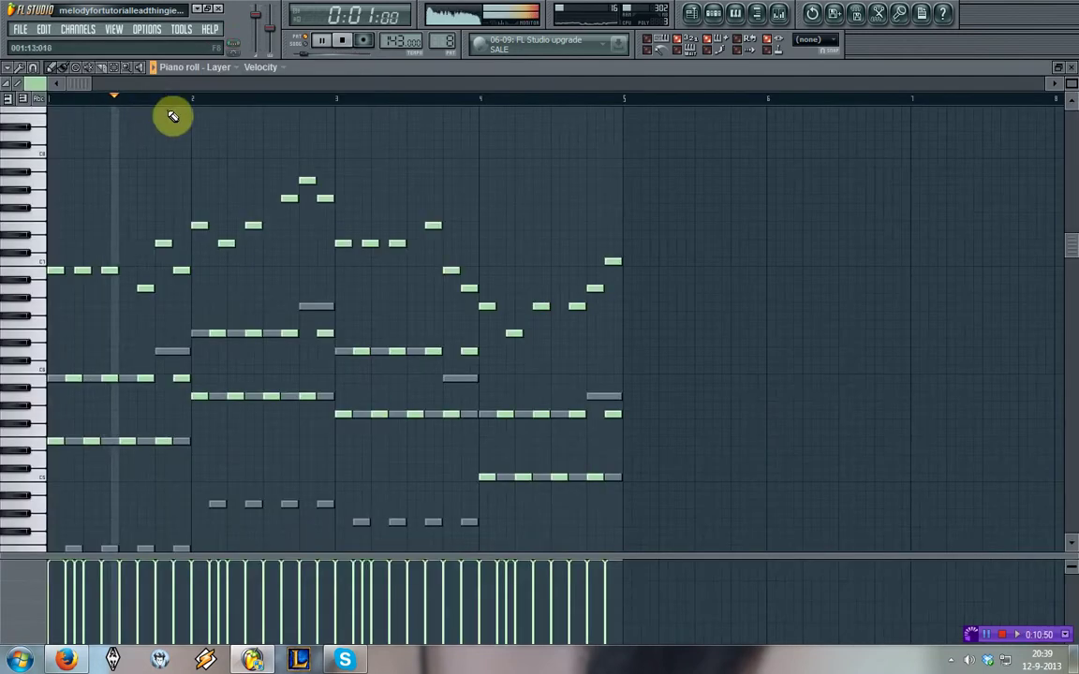
{"action": "key", "text": "space"}
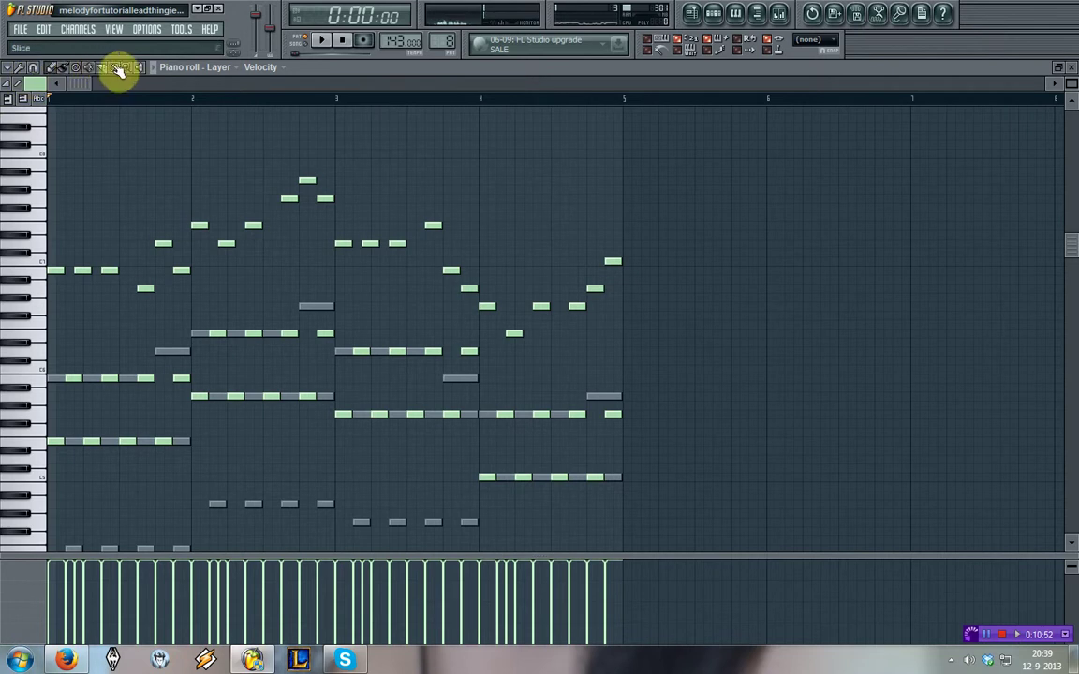
{"action": "left_click_drag", "start_coordinate": [70, 359], "coordinate": [218, 385]}
{"action": "left_click_drag", "start_coordinate": [205, 322], "coordinate": [700, 433]}
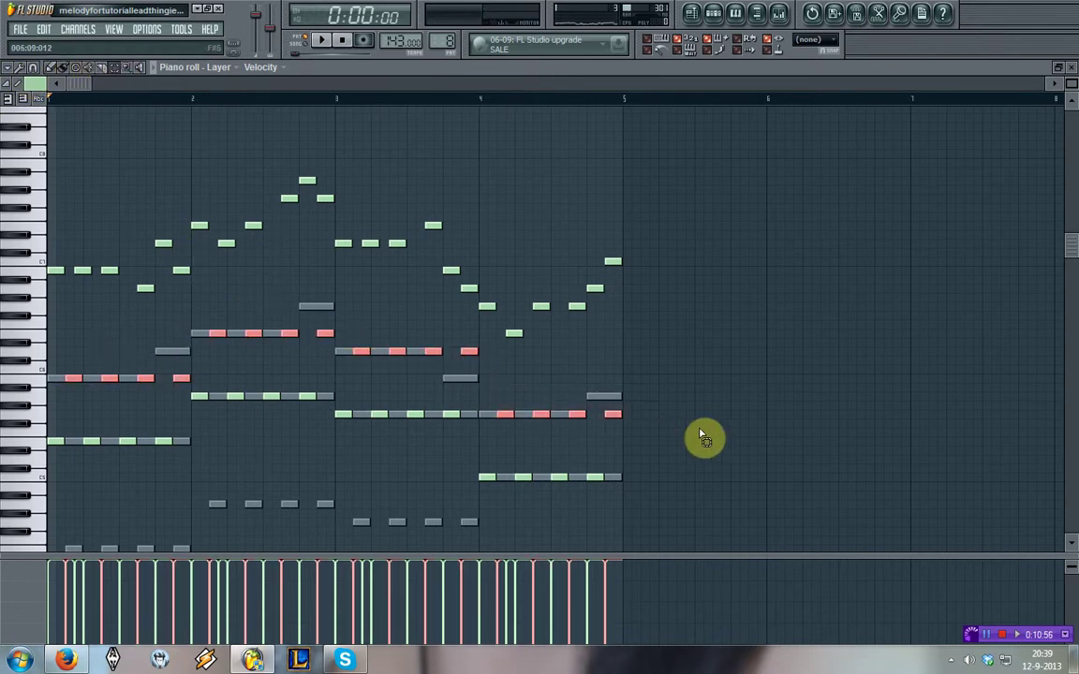
{"action": "key", "text": "shift+Left"}
{"action": "key", "text": "shift+Left"}
{"action": "key", "text": "shift+Left"}
{"action": "key", "text": "shift+Left"}
{"action": "key", "text": "space"}
{"action": "scroll", "coordinate": [700, 434], "scroll_direction": "down", "scroll_amount": 2}
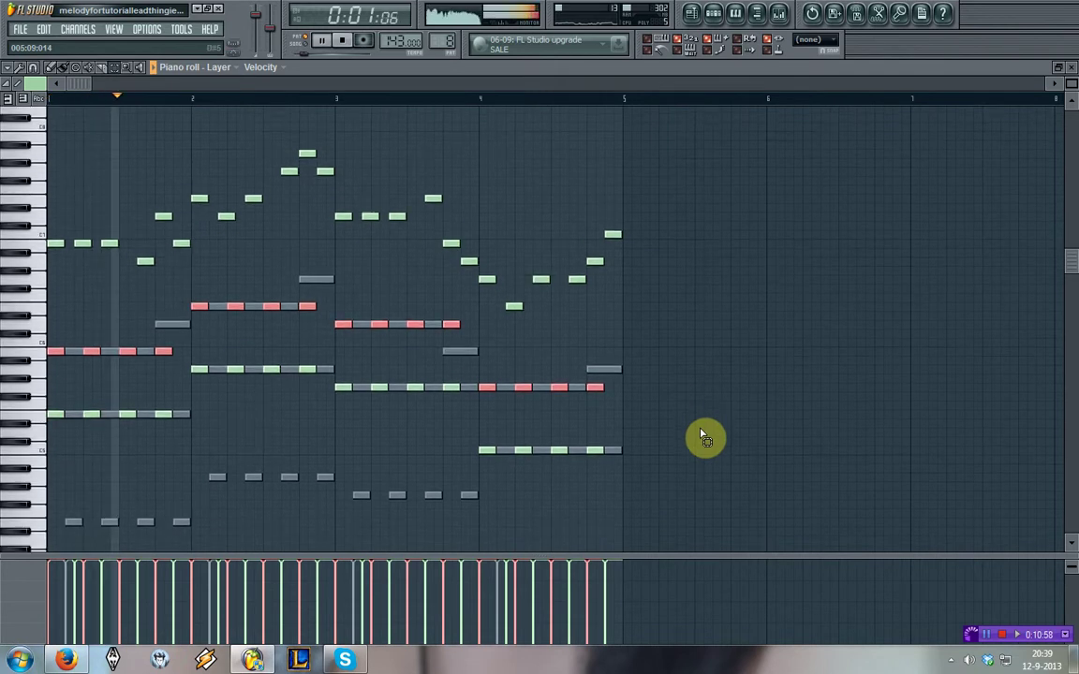
{"action": "left_click", "coordinate": [698, 497]}
{"action": "left_click_drag", "start_coordinate": [691, 495], "coordinate": [9, 348]}
{"action": "left_click_drag", "start_coordinate": [188, 301], "coordinate": [448, 313]}
{"action": "left_click_drag", "start_coordinate": [480, 324], "coordinate": [482, 325]}
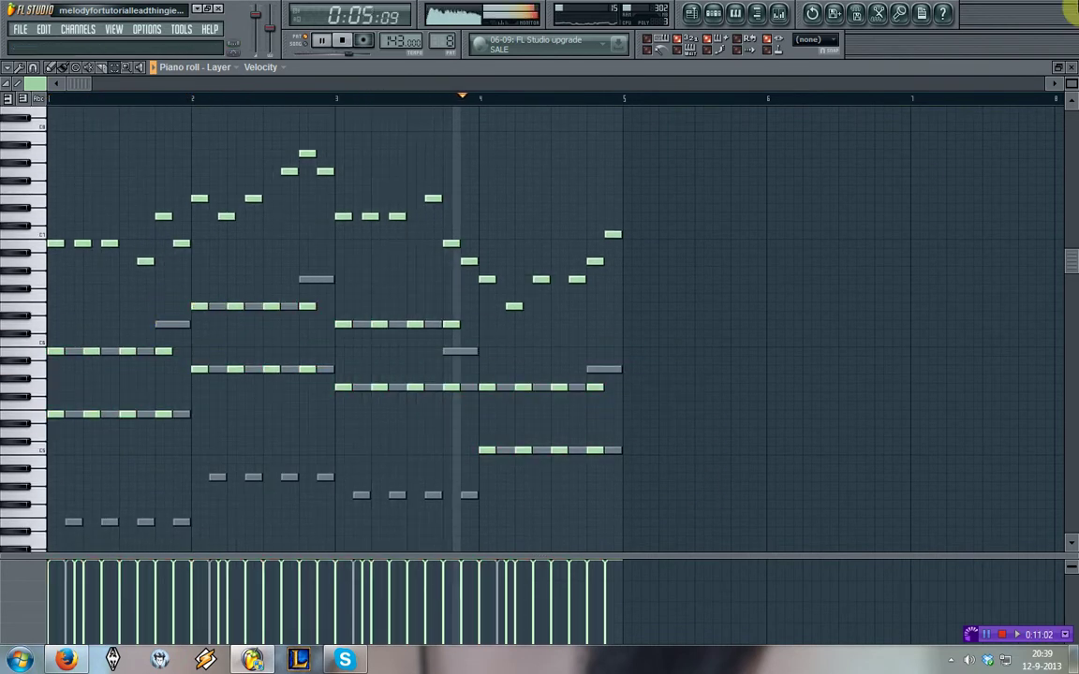